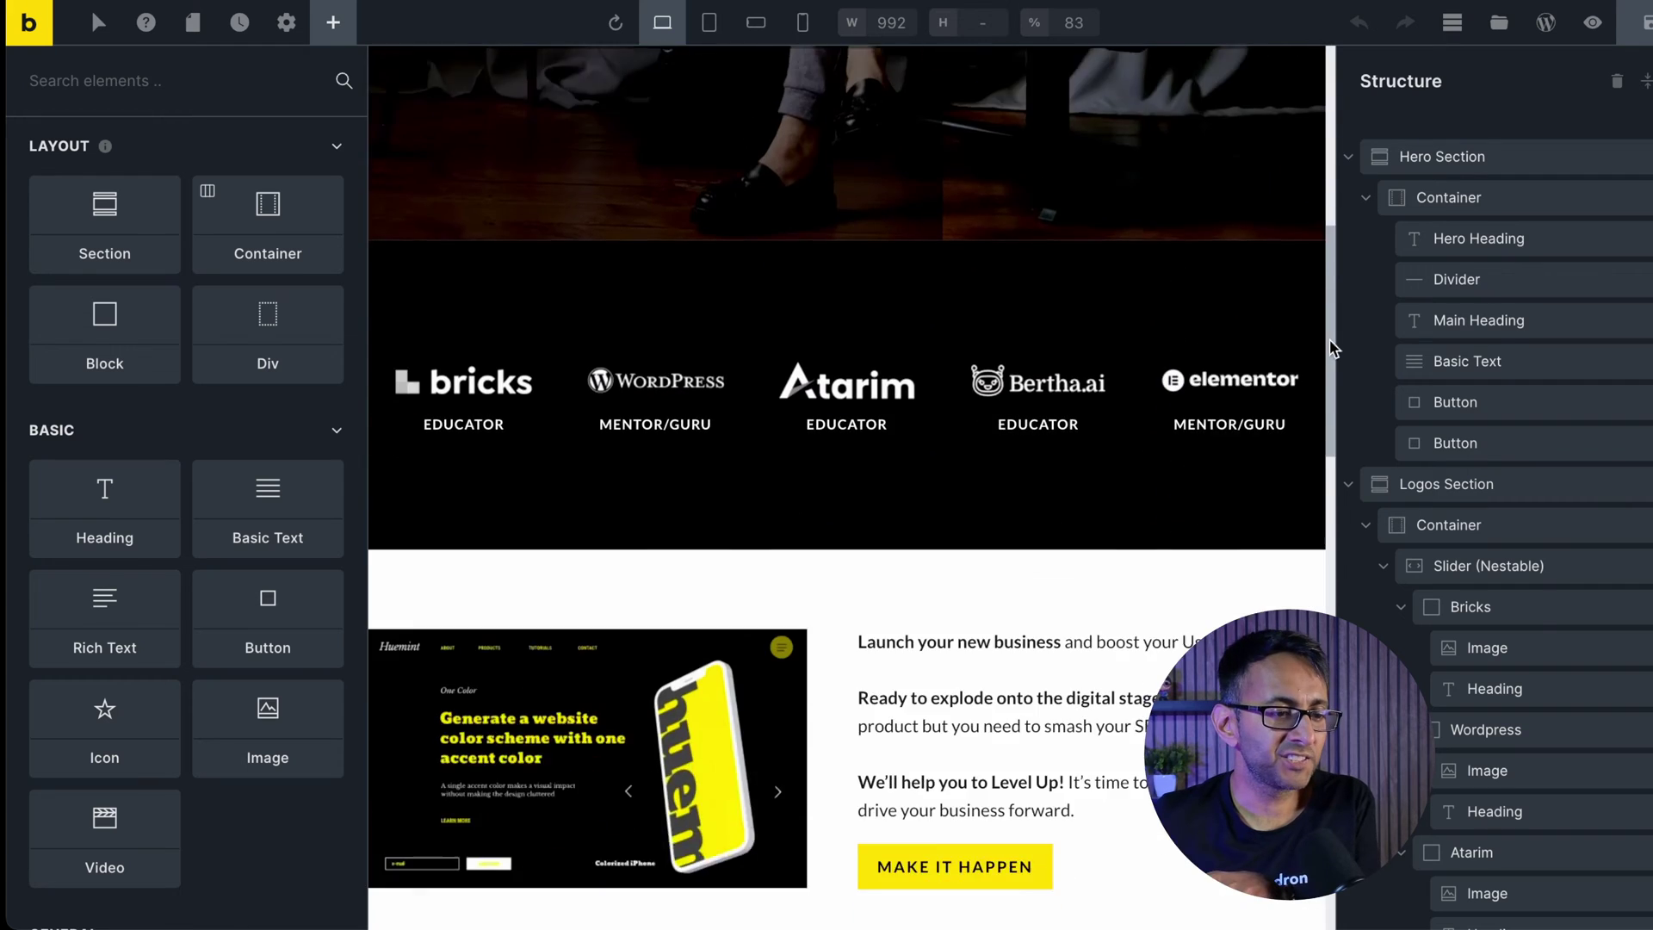
# Collapse all six page sections in the structure tree, from the Hero Section through the Review Section.
pyautogui.scroll(-3, 847, 465)
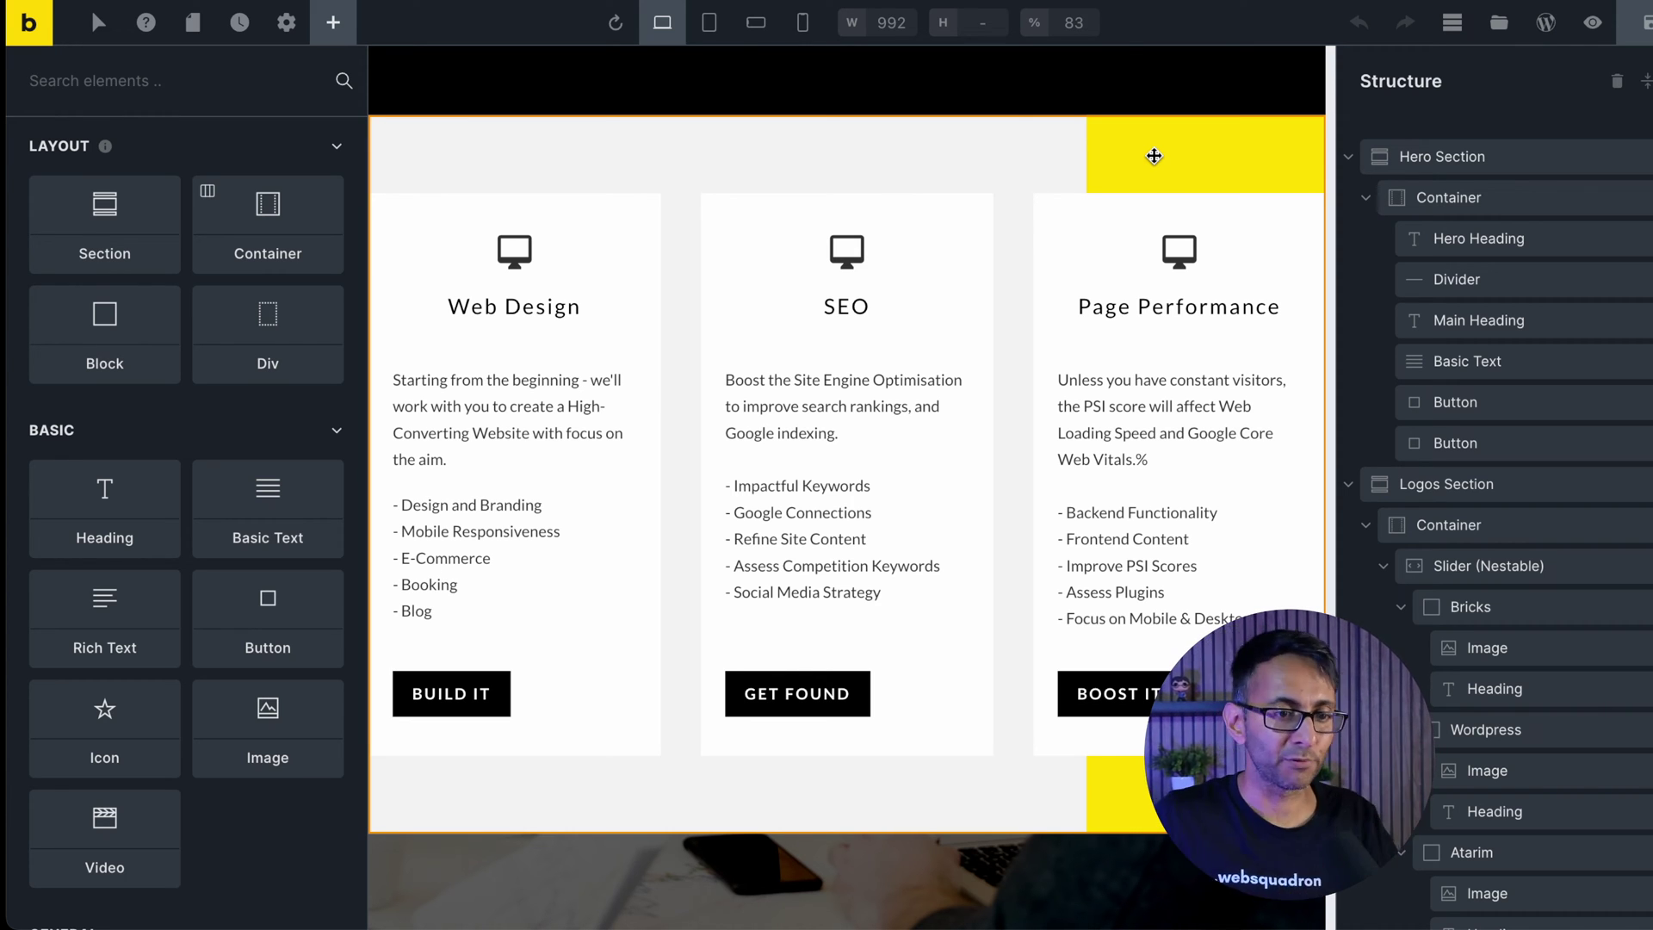
pyautogui.click(1349, 158)
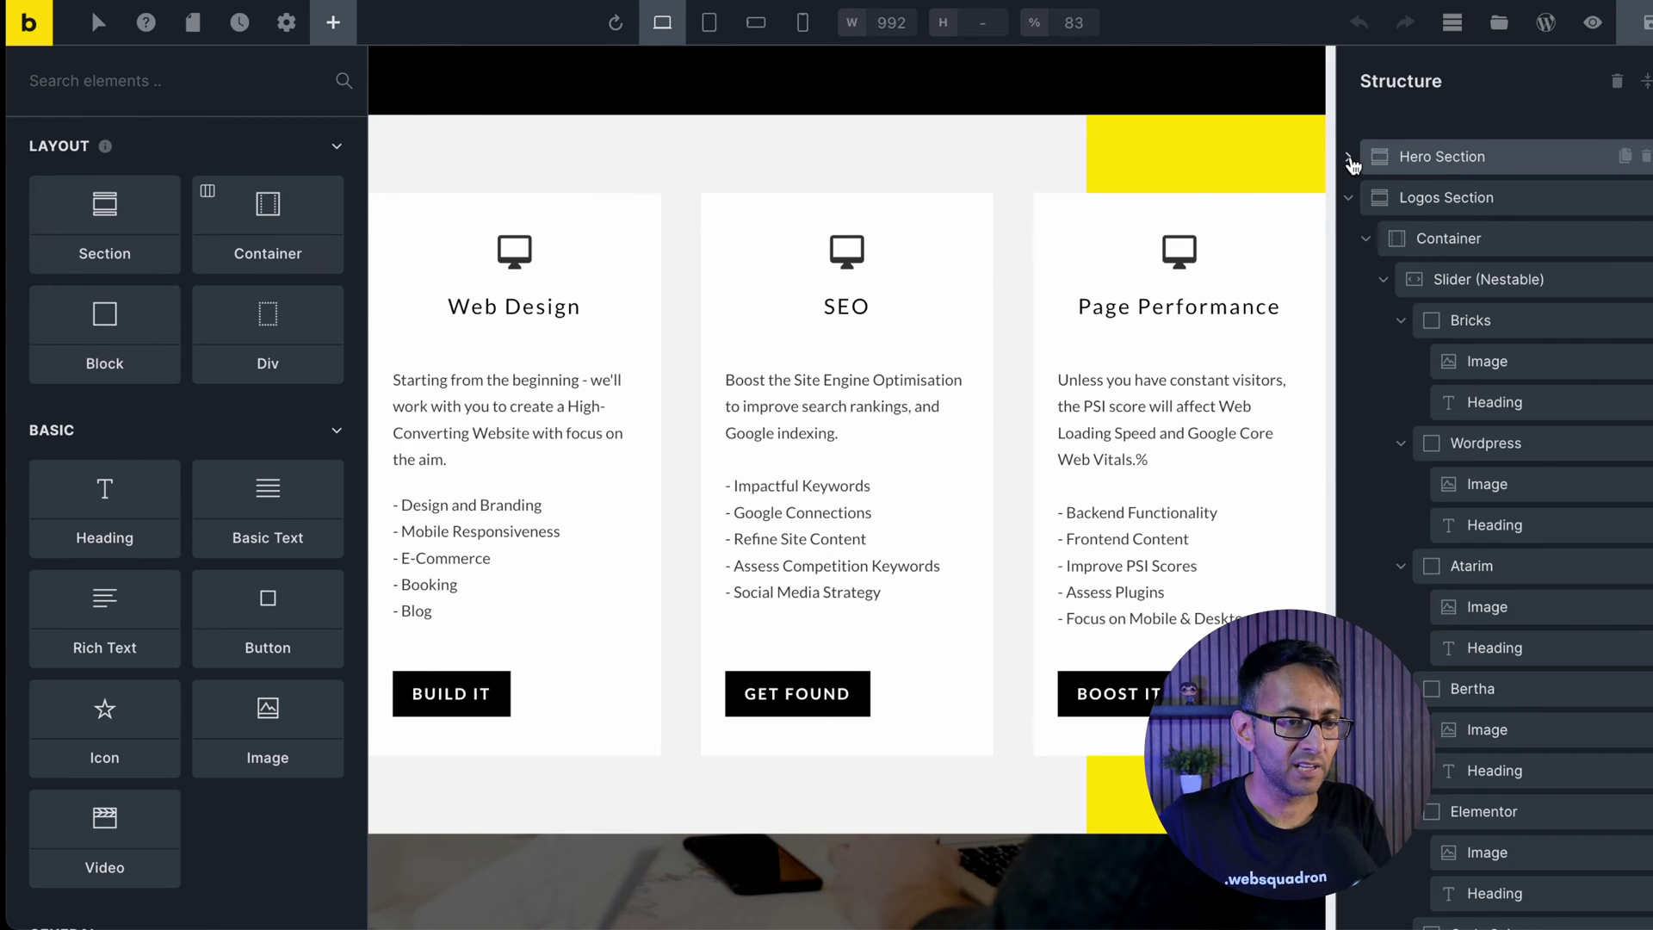
pyautogui.click(1348, 198)
pyautogui.click(1349, 239)
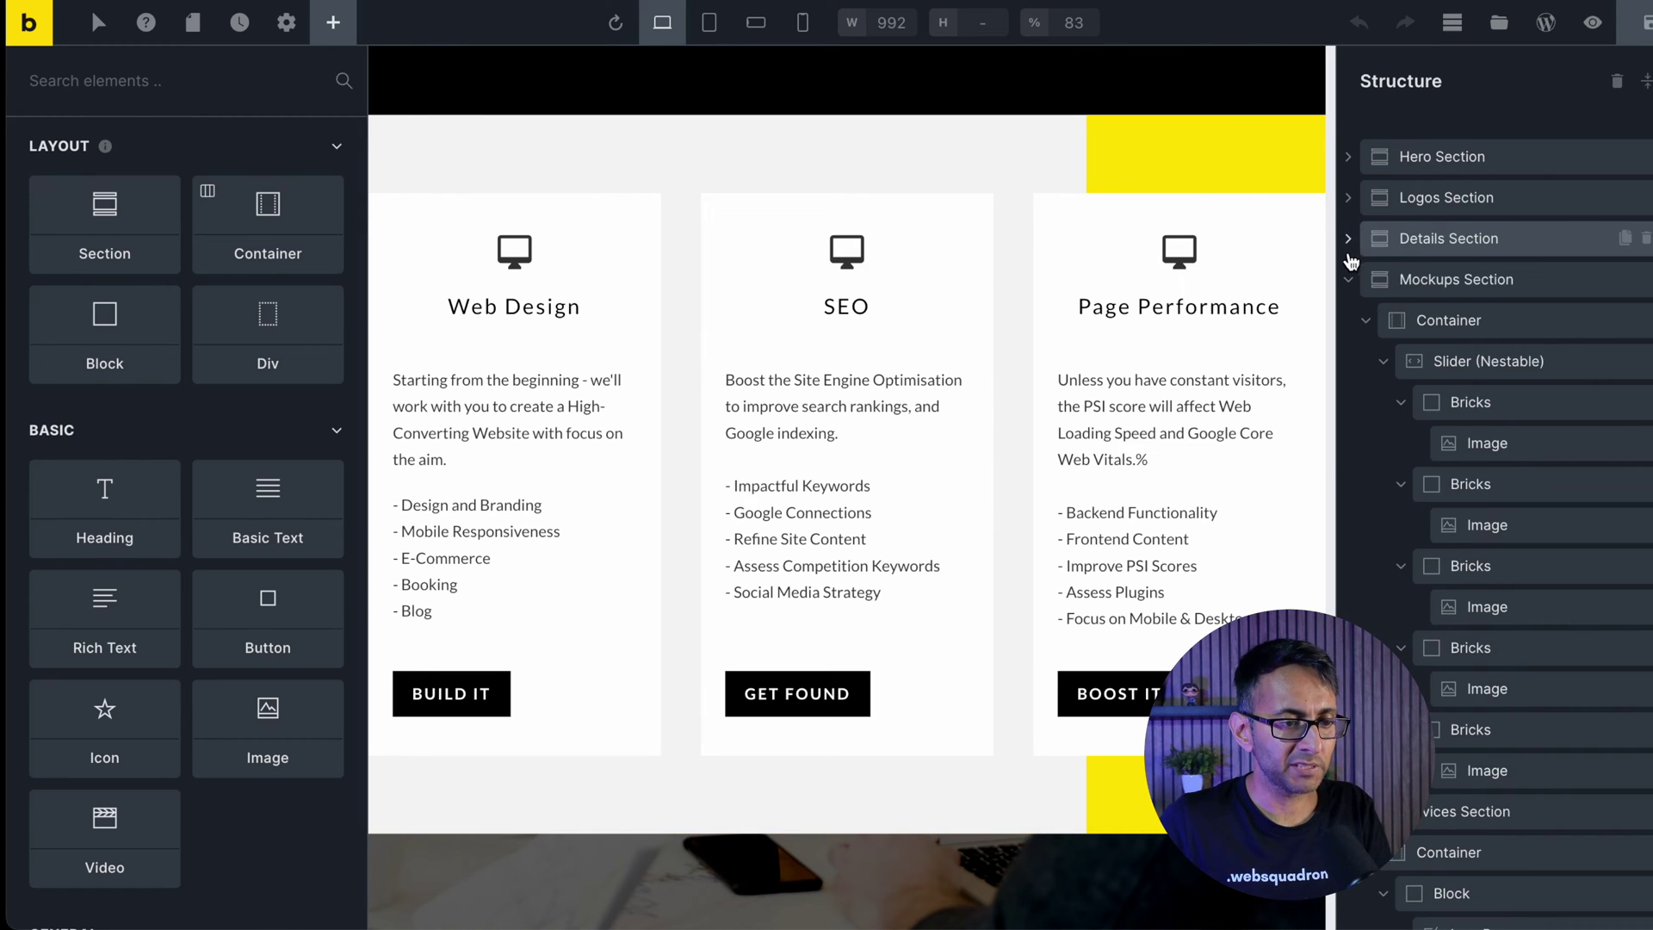
pyautogui.click(1349, 280)
pyautogui.click(1349, 321)
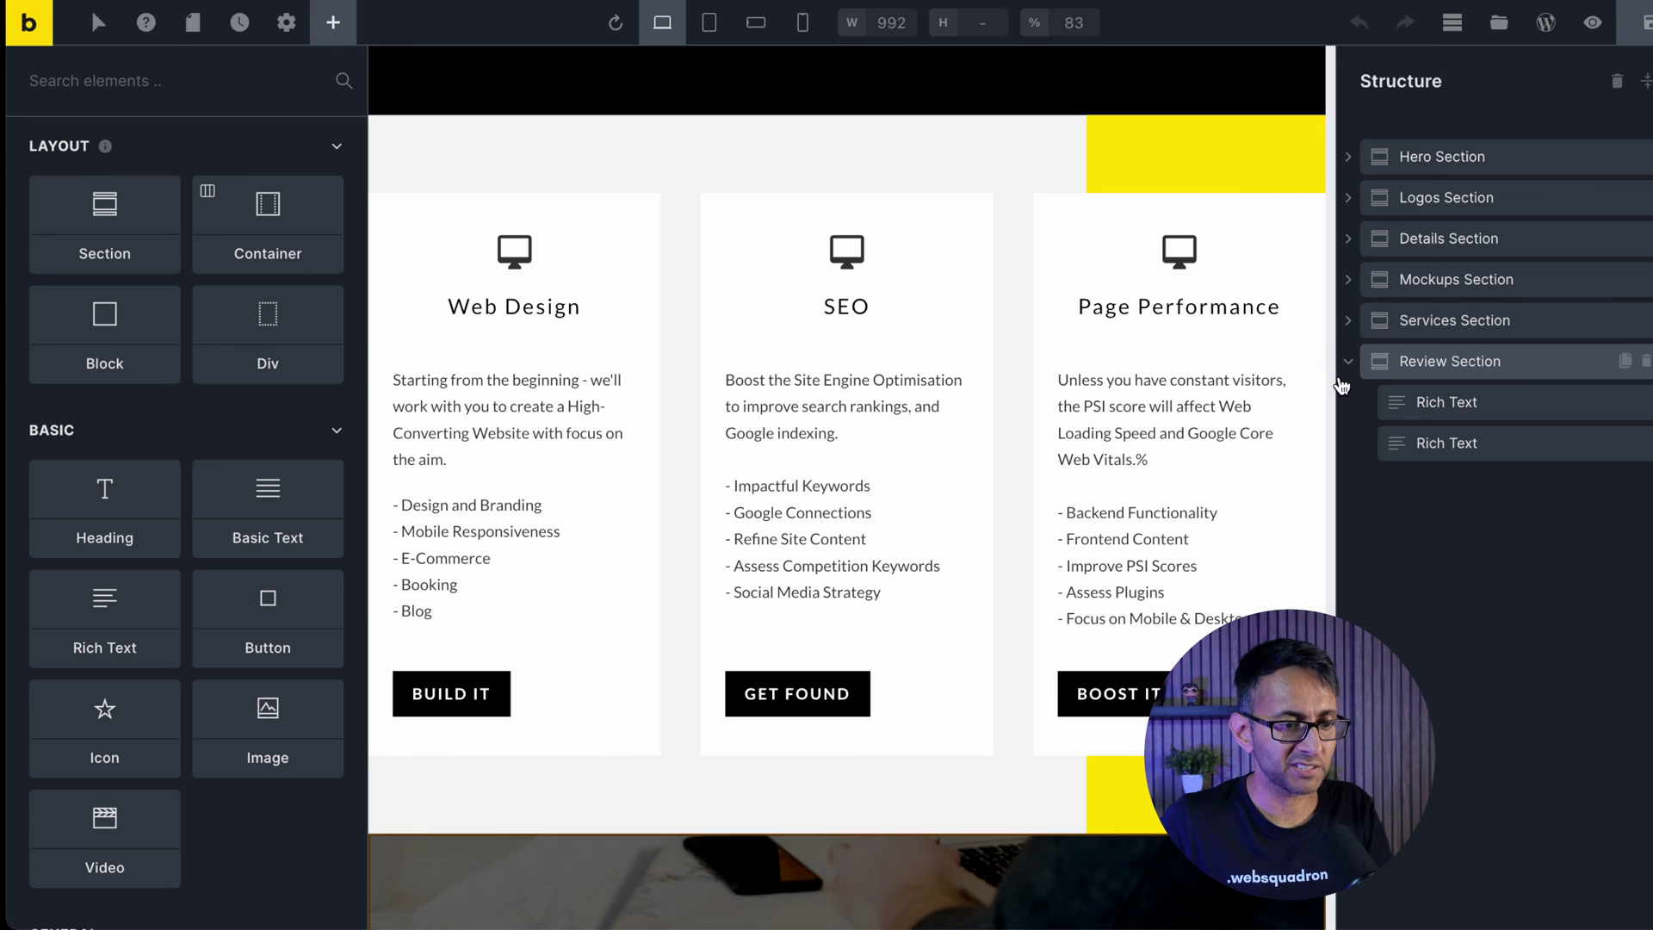
pyautogui.click(1348, 362)
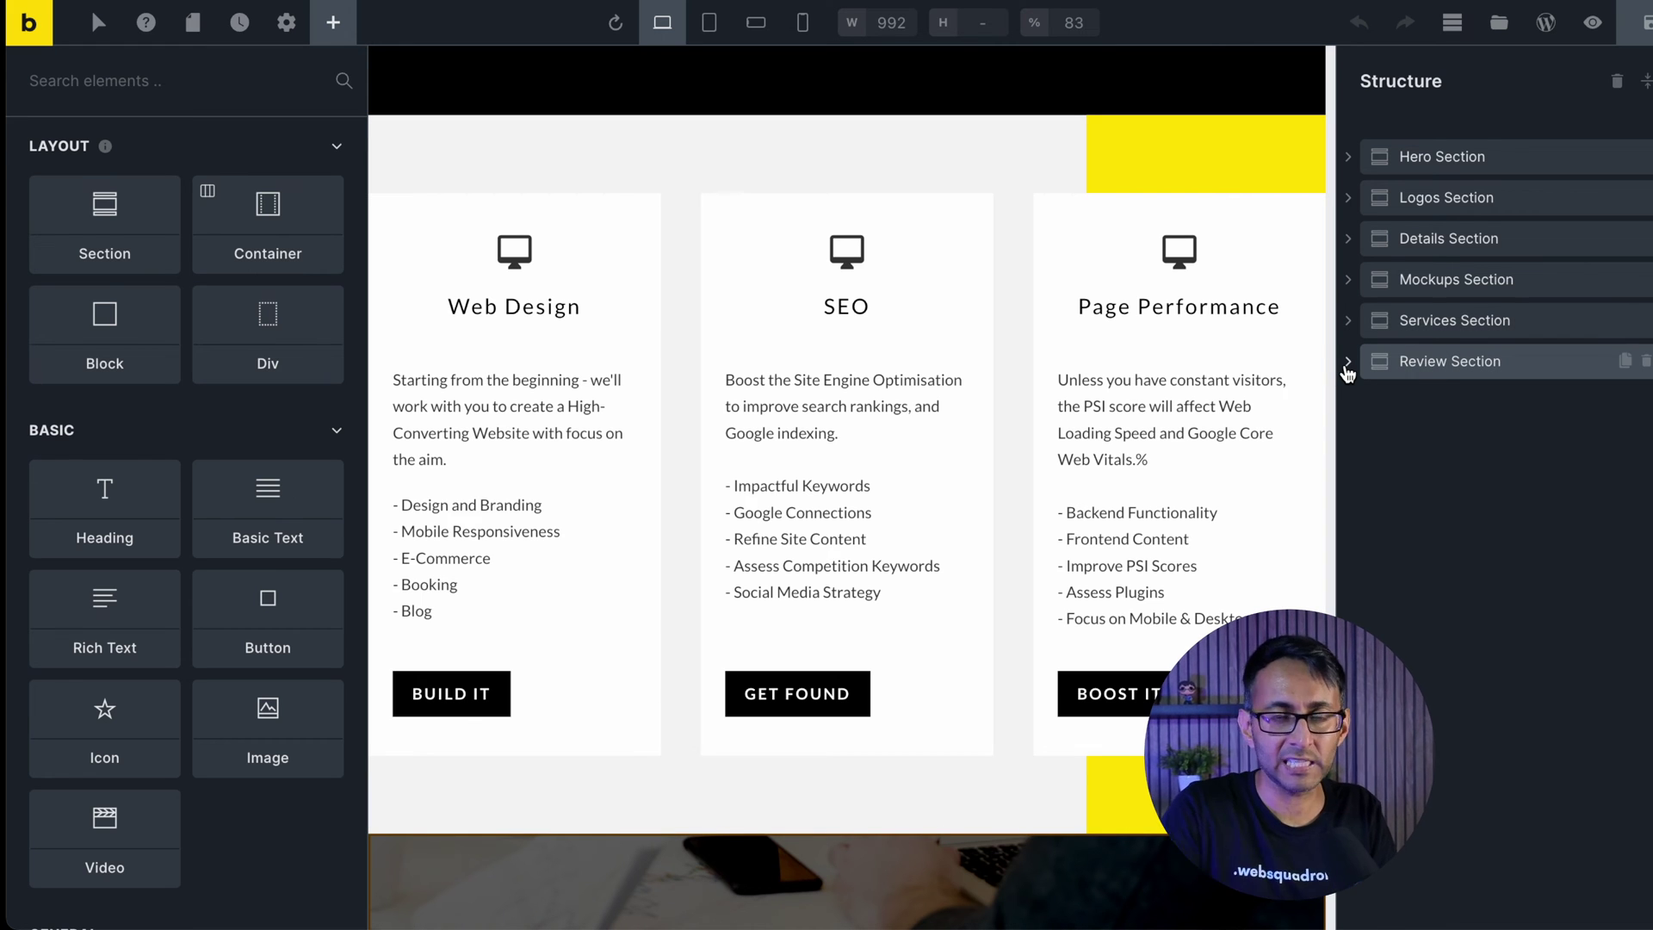
# Duplicate the Services Section and move the collapsed copy below the Review Section.
pyautogui.click(1453, 321)
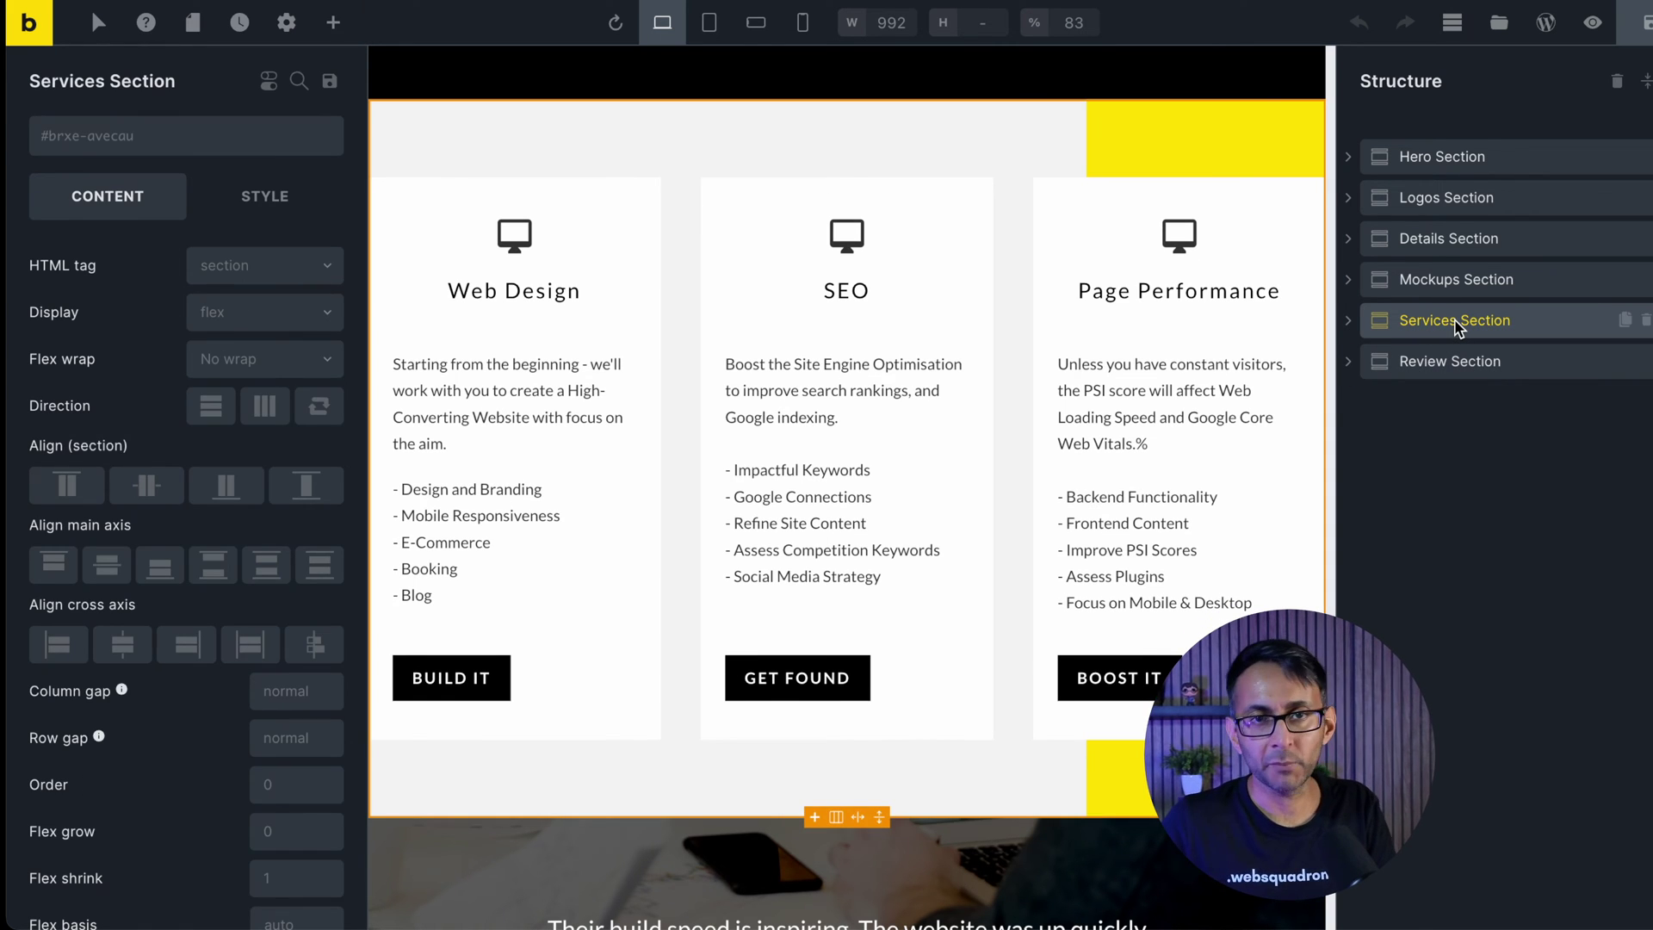
pyautogui.click(1624, 322)
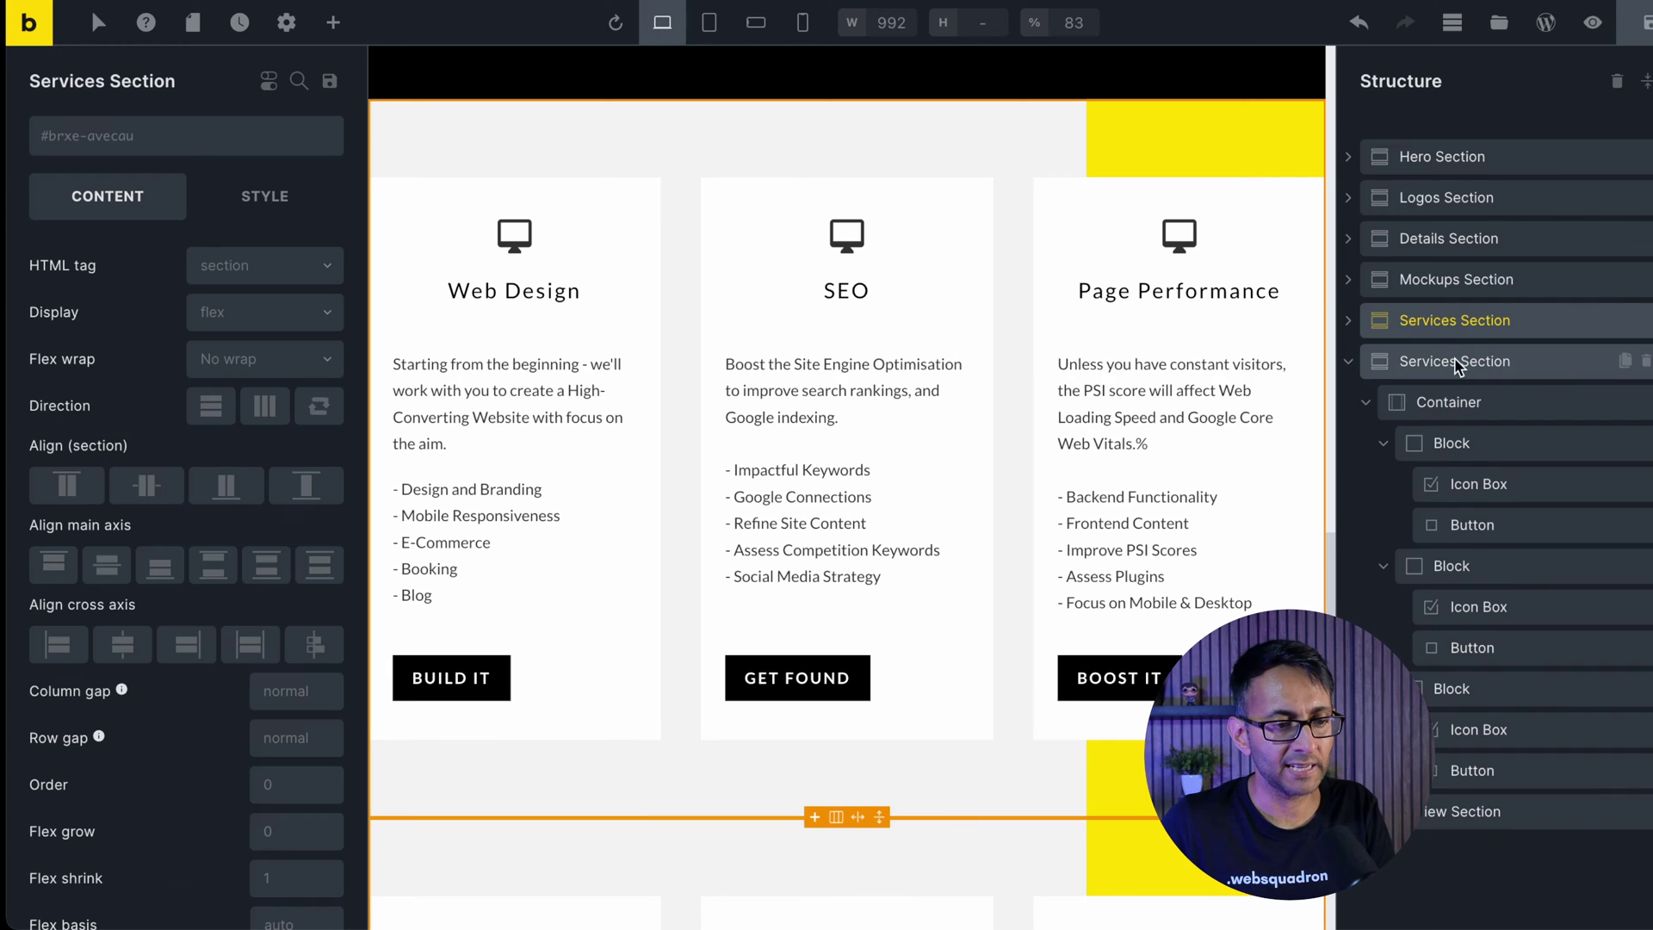
pyautogui.click(1349, 362)
pyautogui.moveTo(1491, 361); pyautogui.dragTo(1491, 484)
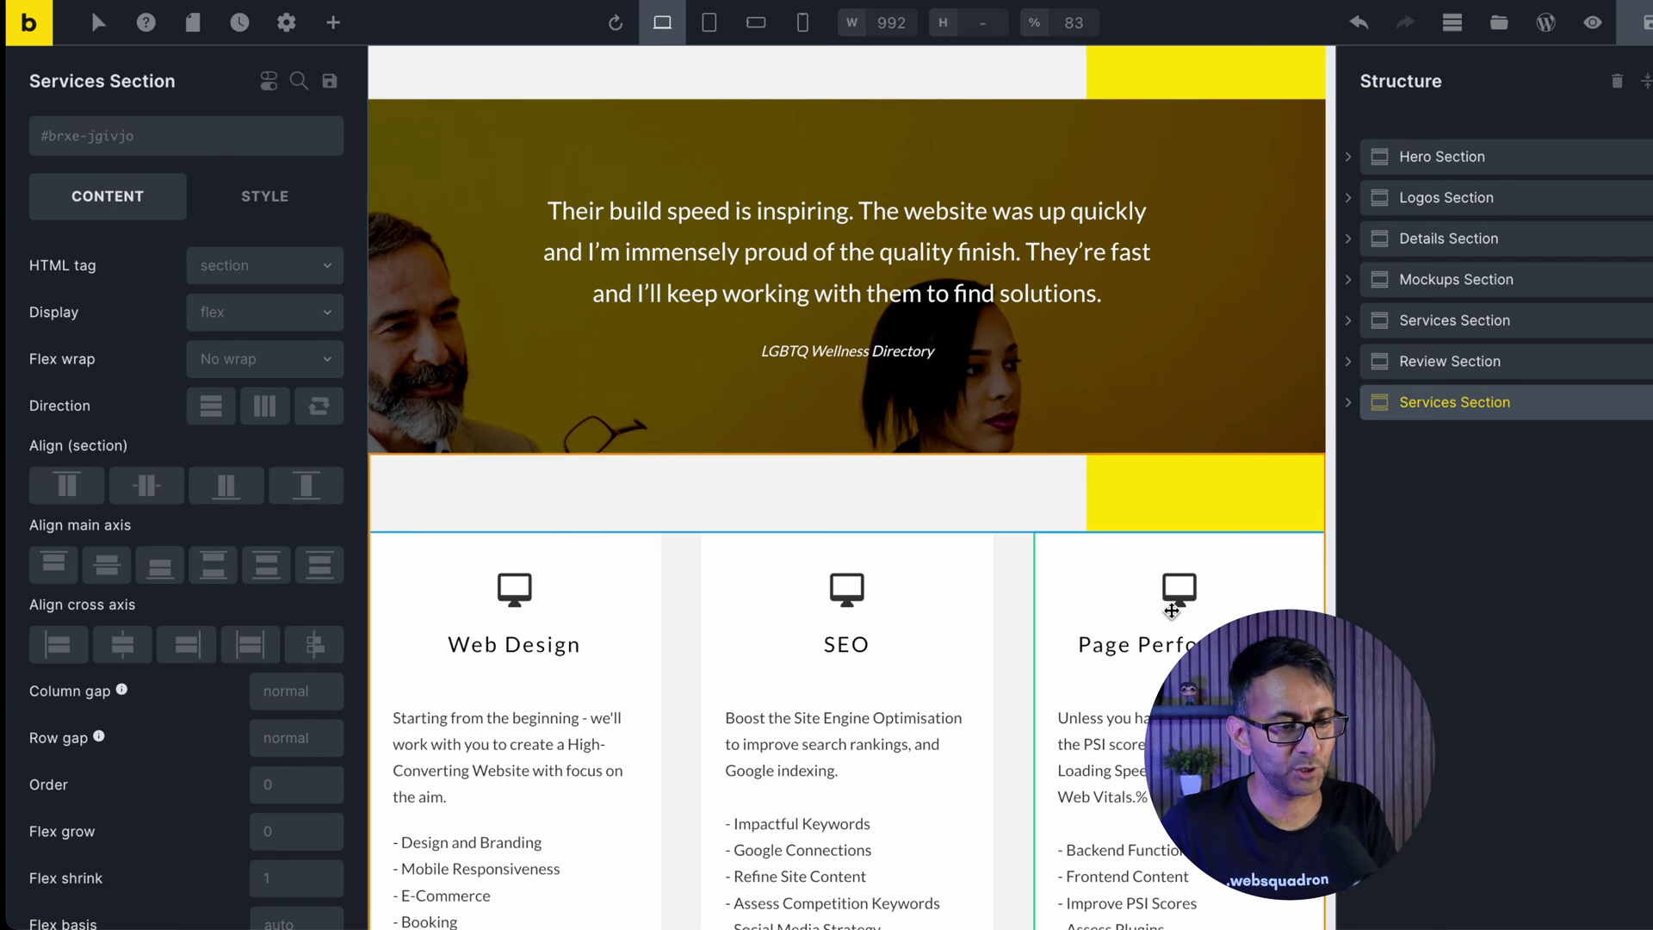
# Rename the duplicated section as Team Section and delete the three blocks inside its container.
pyautogui.doubleClick(1454, 402)
pyautogui.write('team Section')
pyautogui.click(1611, 486)
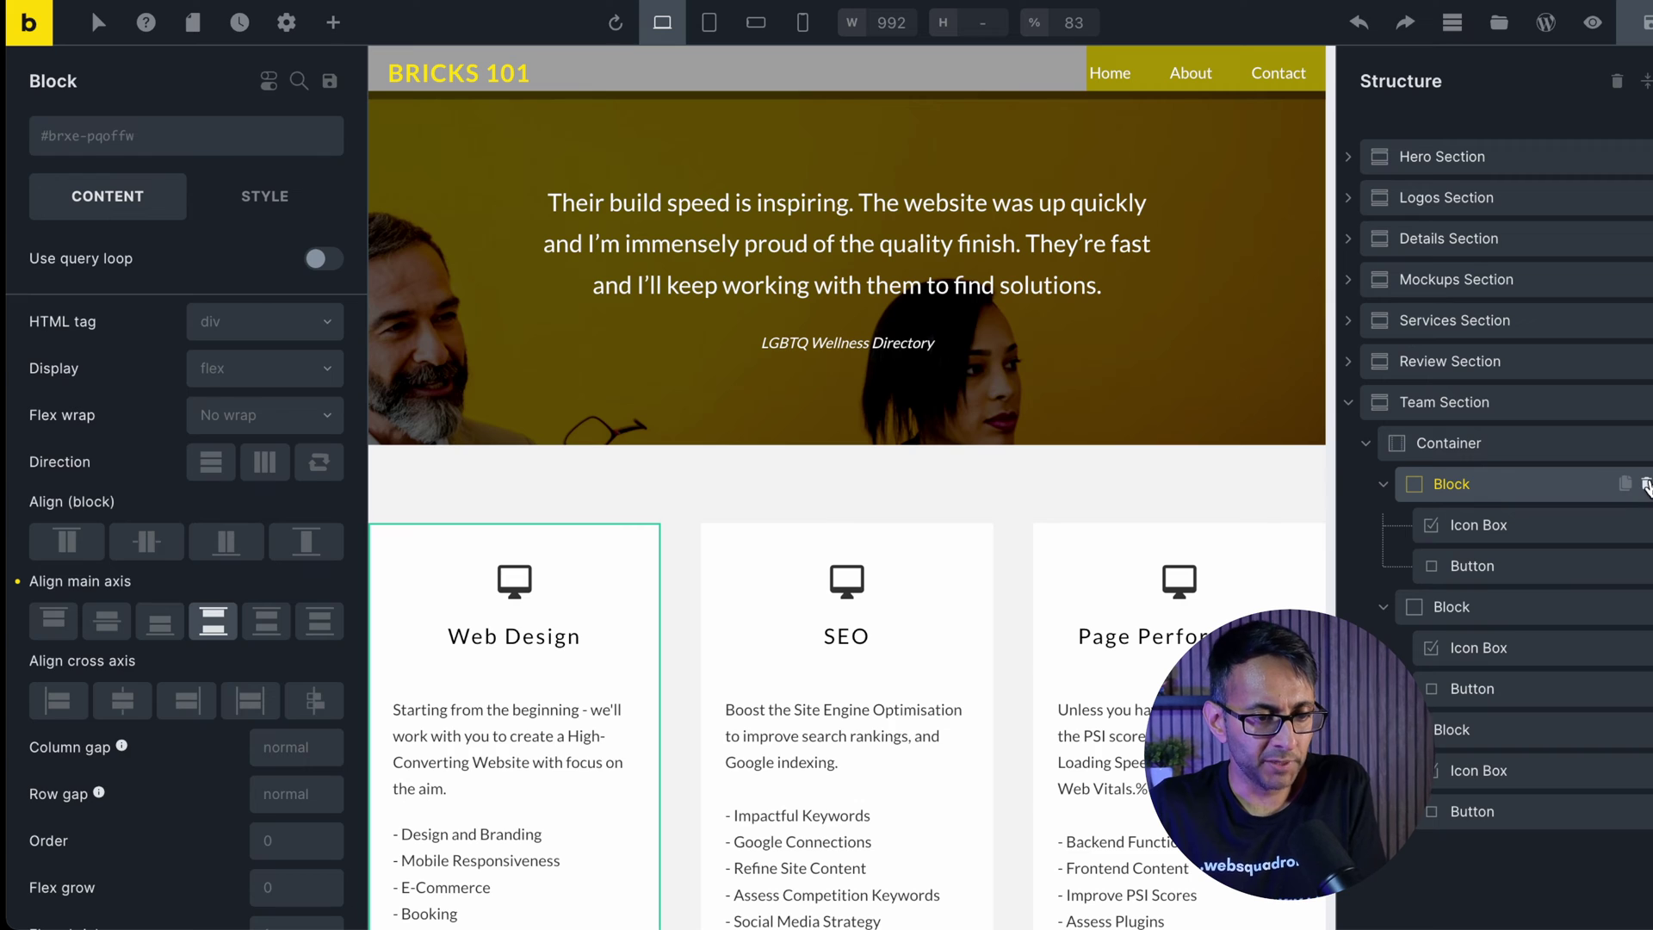
pyautogui.click(1646, 486)
pyautogui.click(1646, 485)
pyautogui.click(1646, 485)
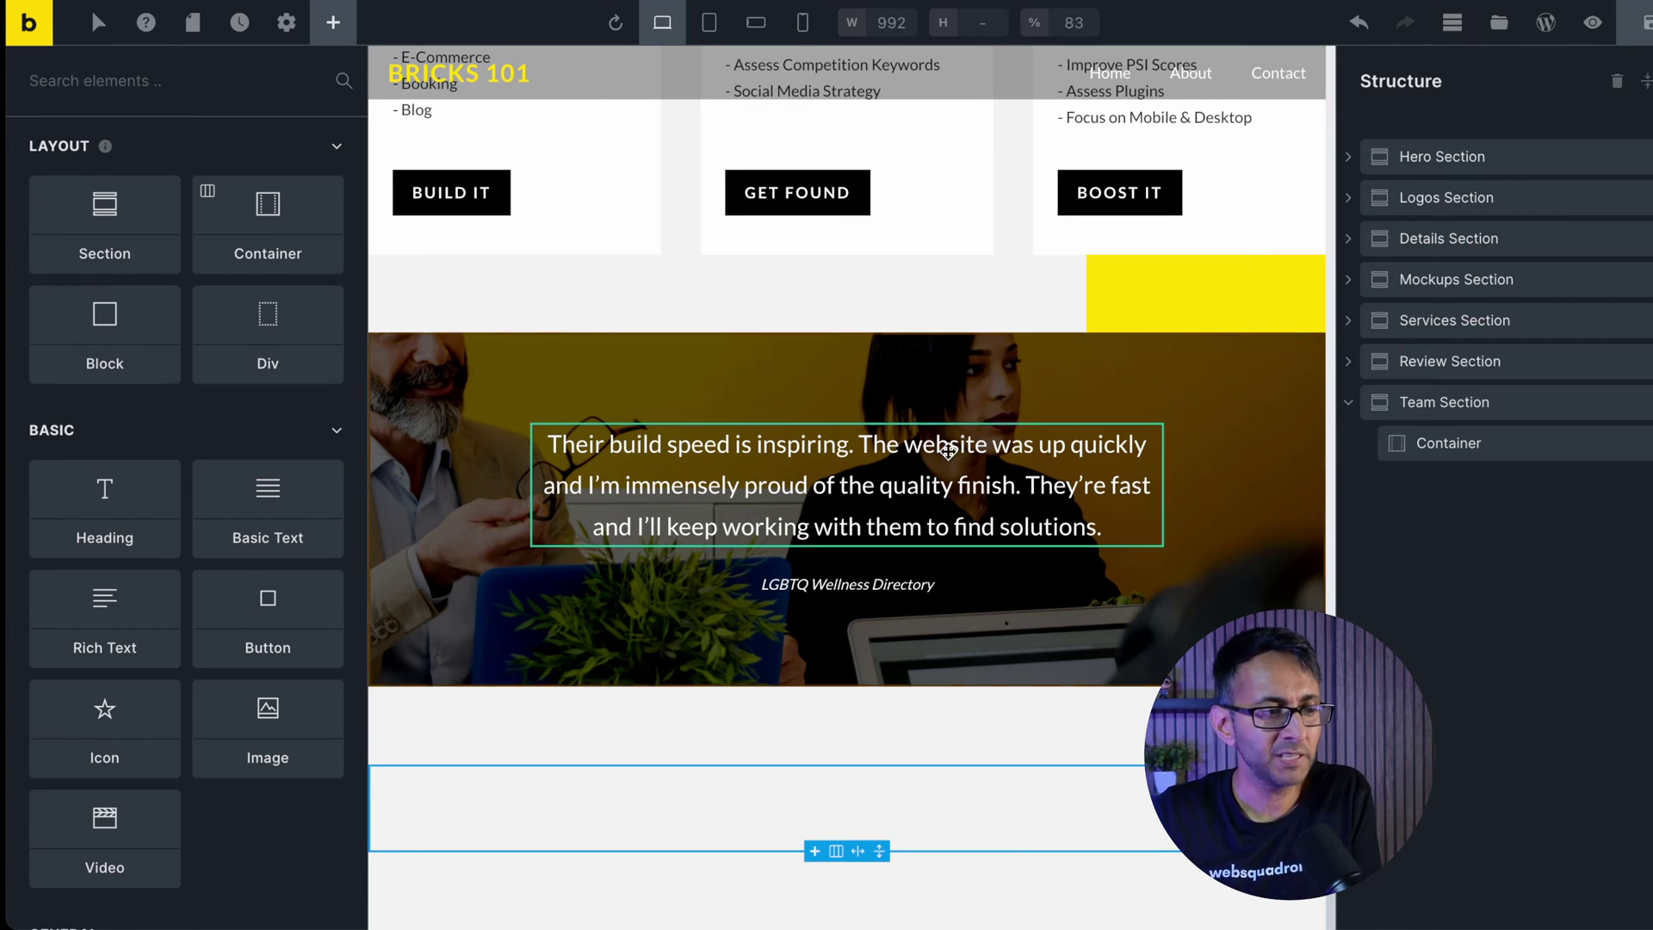
# Add a Team Members element inside the Team Section's empty container.
pyautogui.write('team')
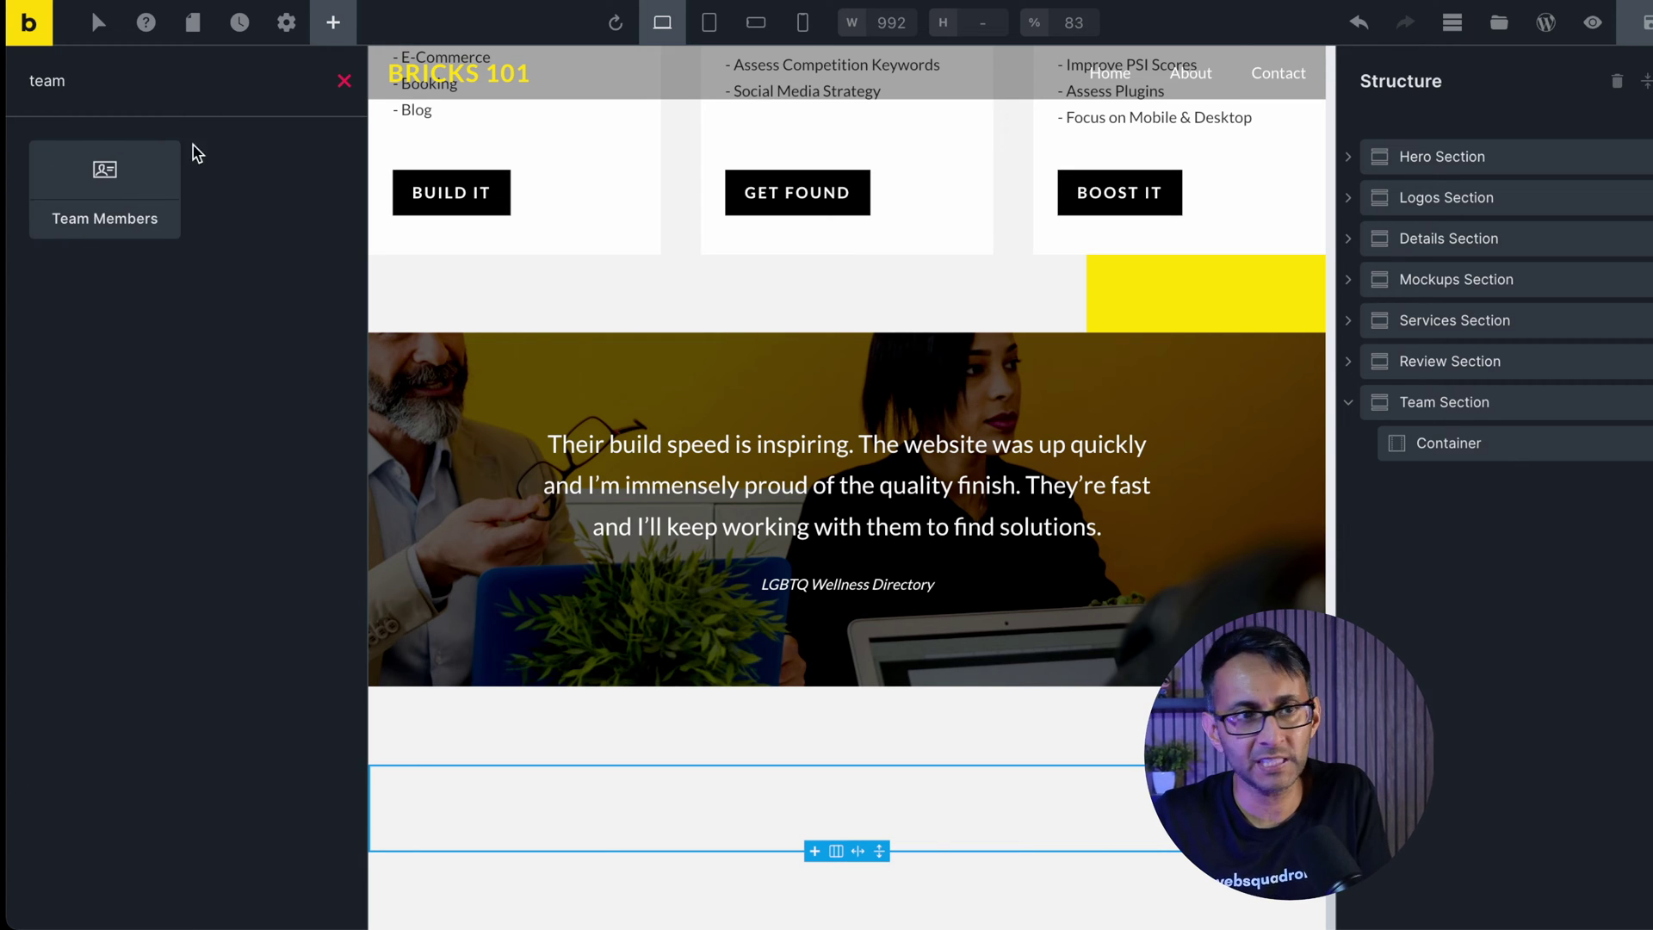
pyautogui.moveTo(110, 207); pyautogui.dragTo(1366, 462)
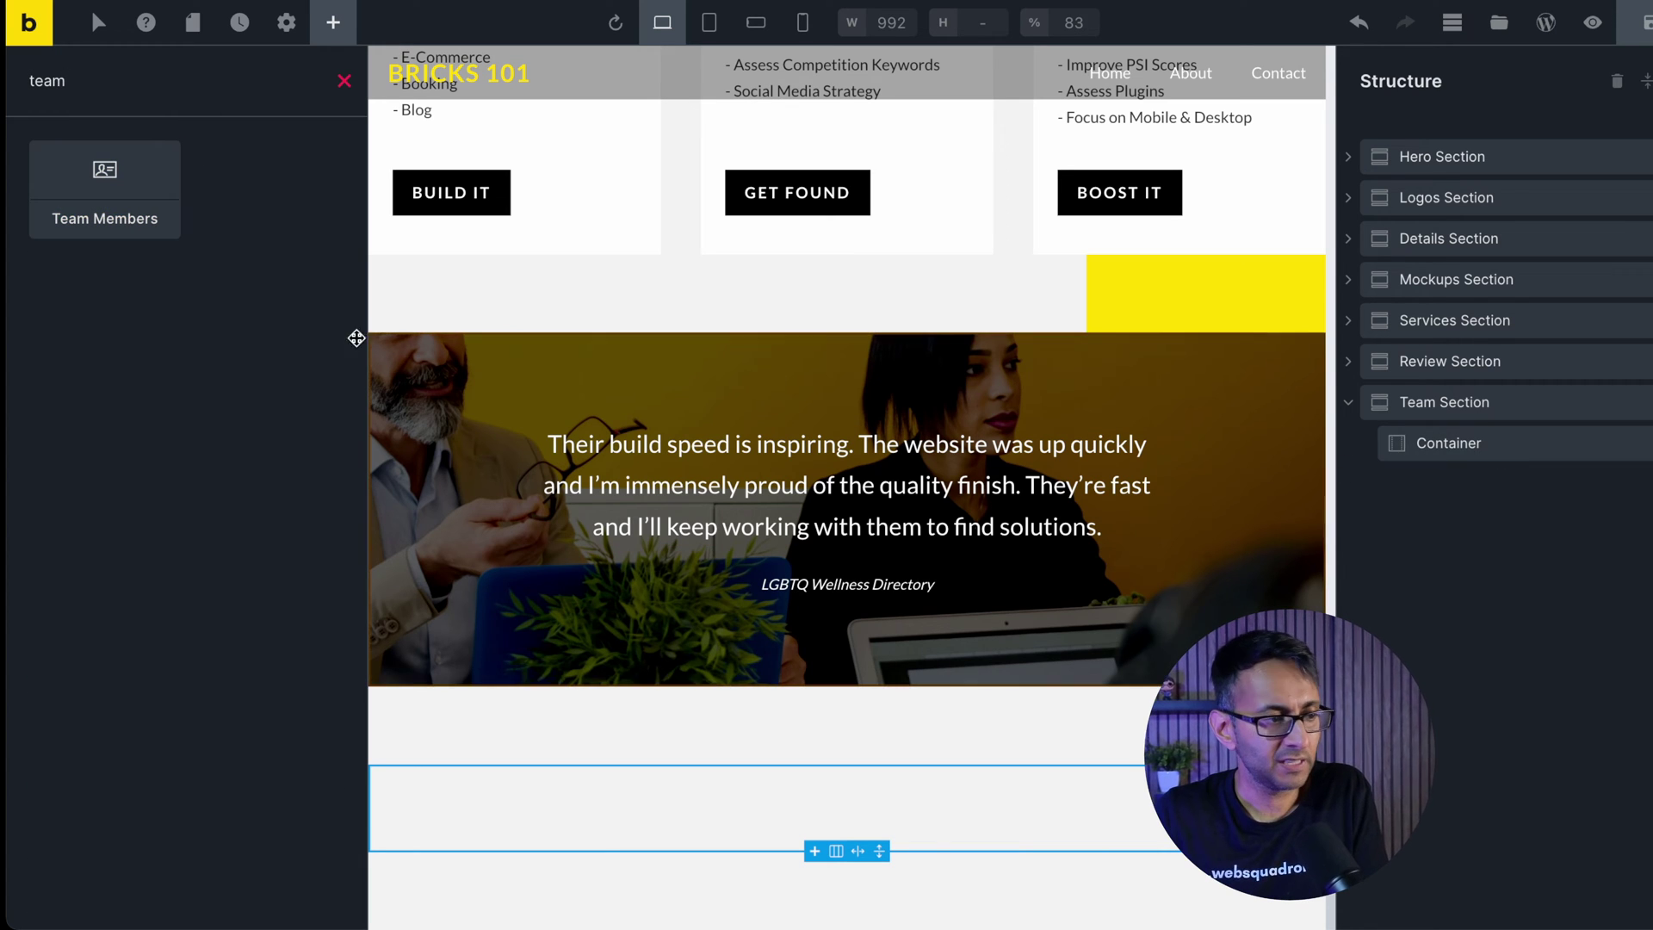
pyautogui.moveTo(147, 169); pyautogui.dragTo(1577, 508)
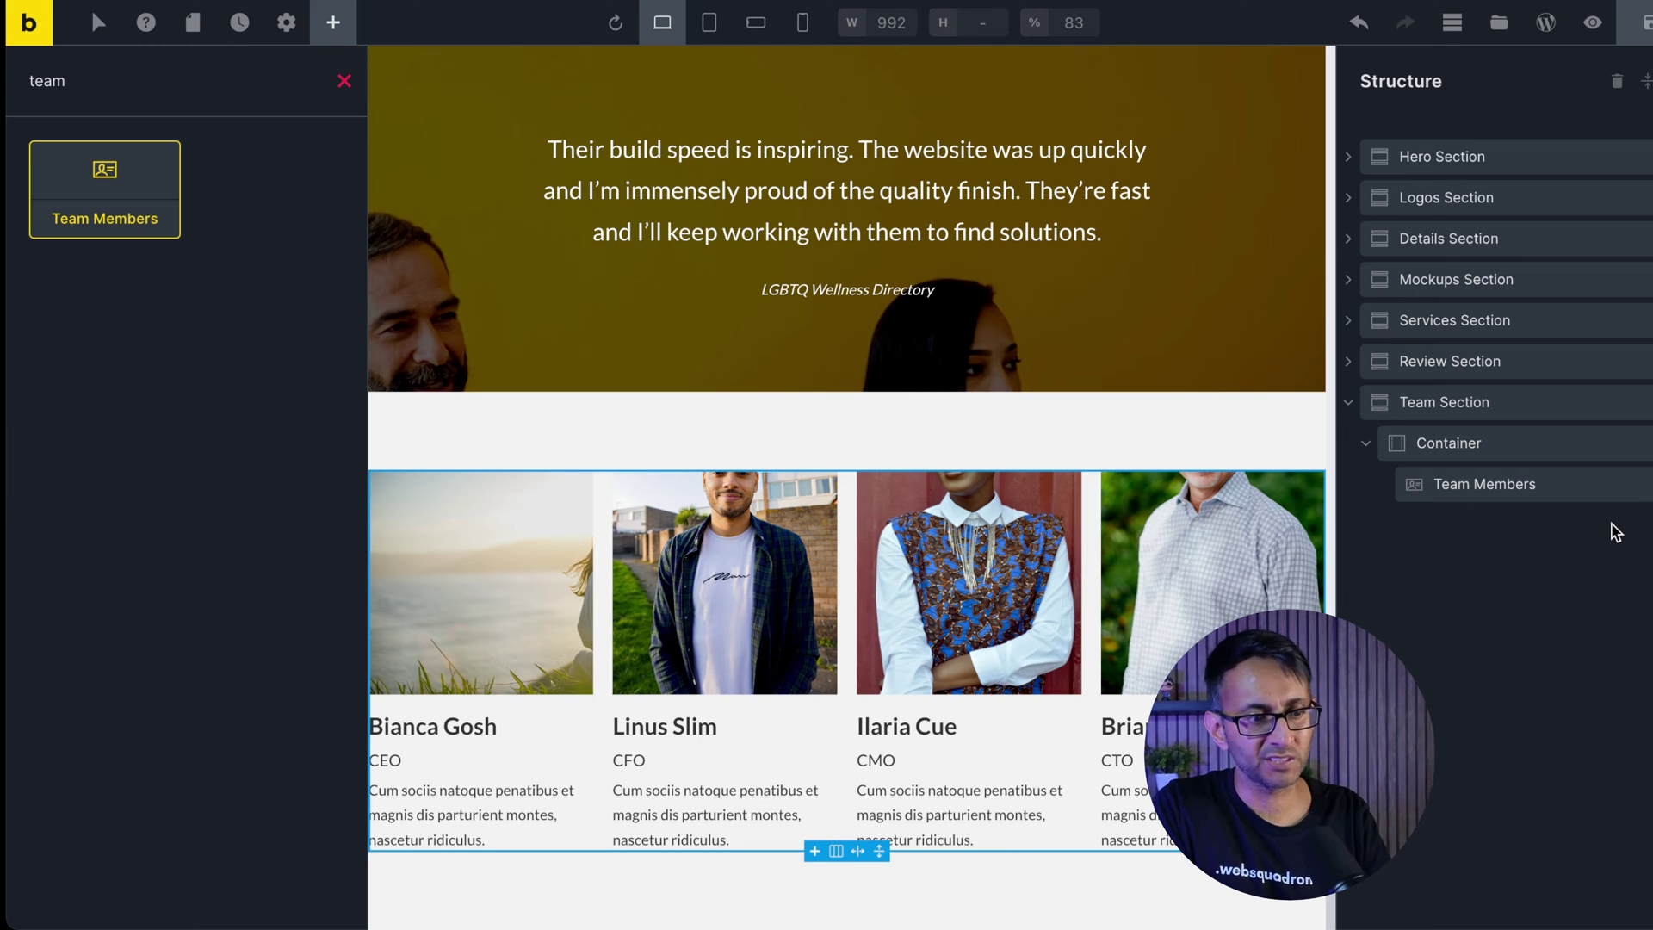
# Lay out the Team Members element in 3 columns with a gap of 50 and white backgrounds, and delete the fourth member.
pyautogui.click(1548, 488)
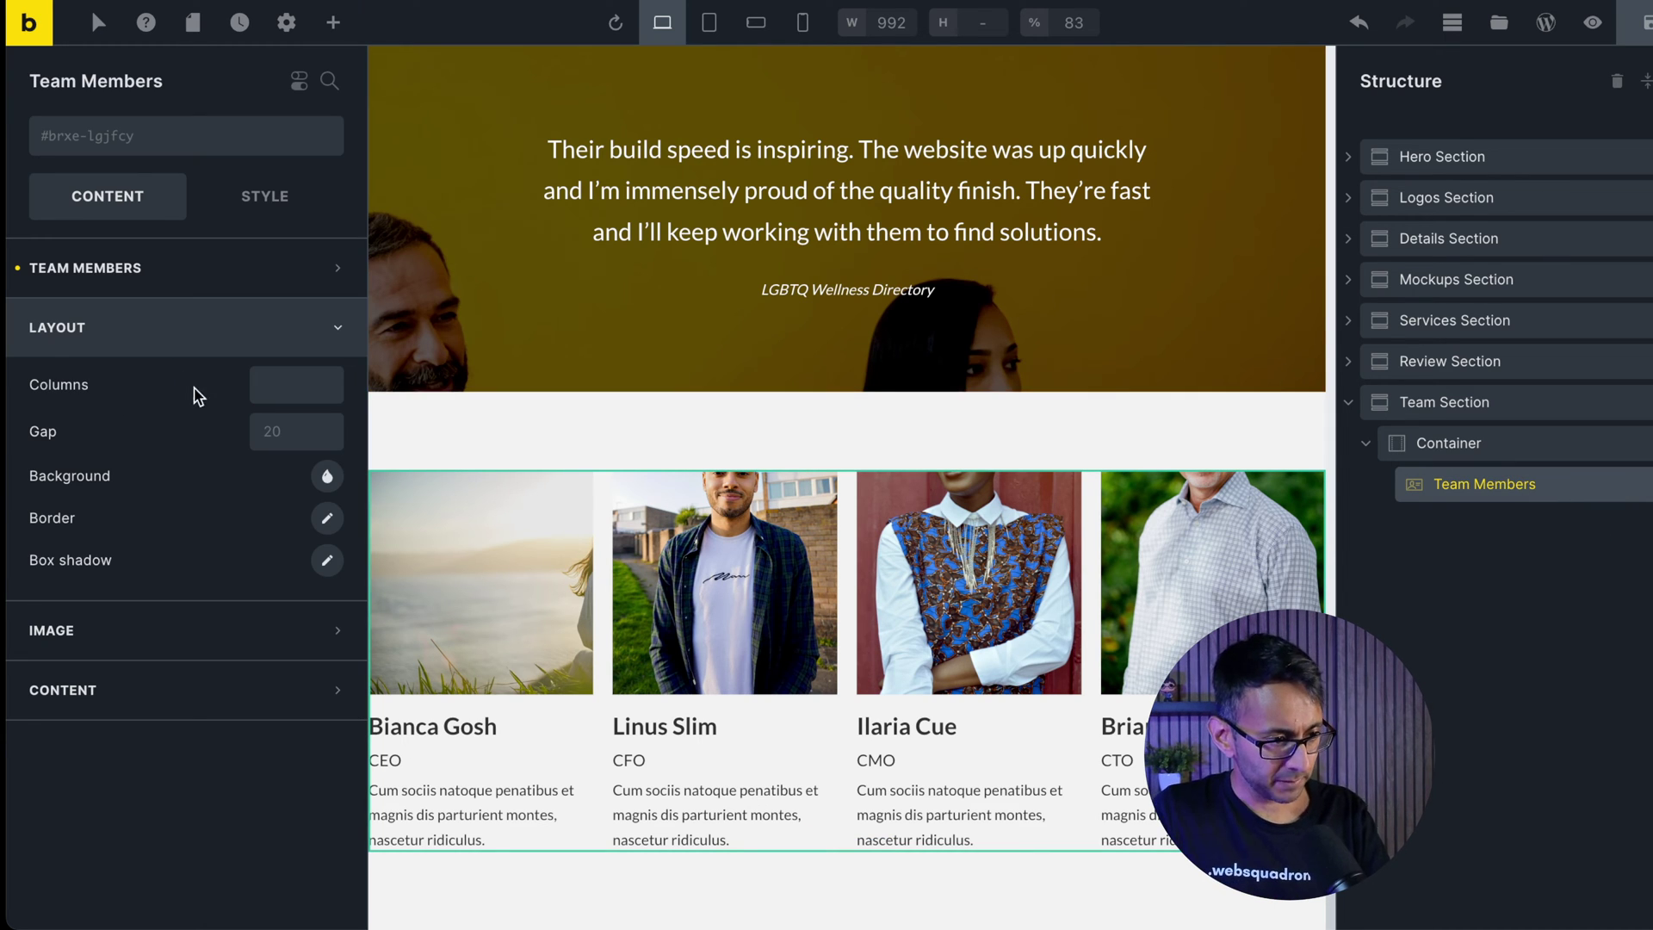
pyautogui.click(277, 382)
pyautogui.write('3')
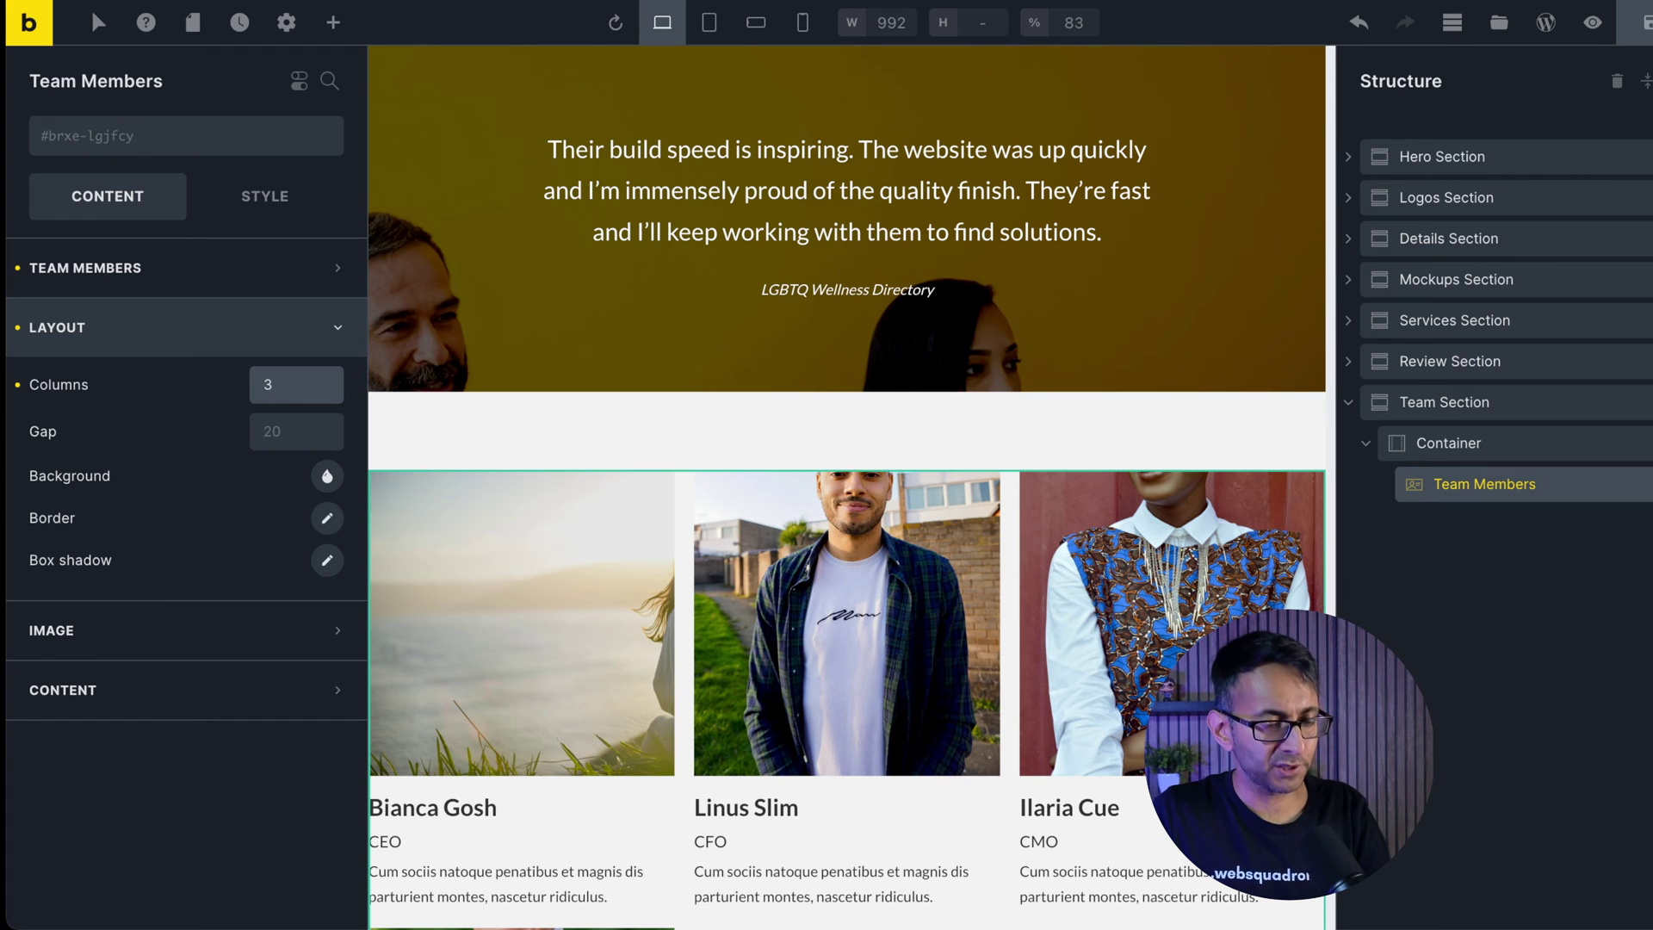
pyautogui.click(258, 431)
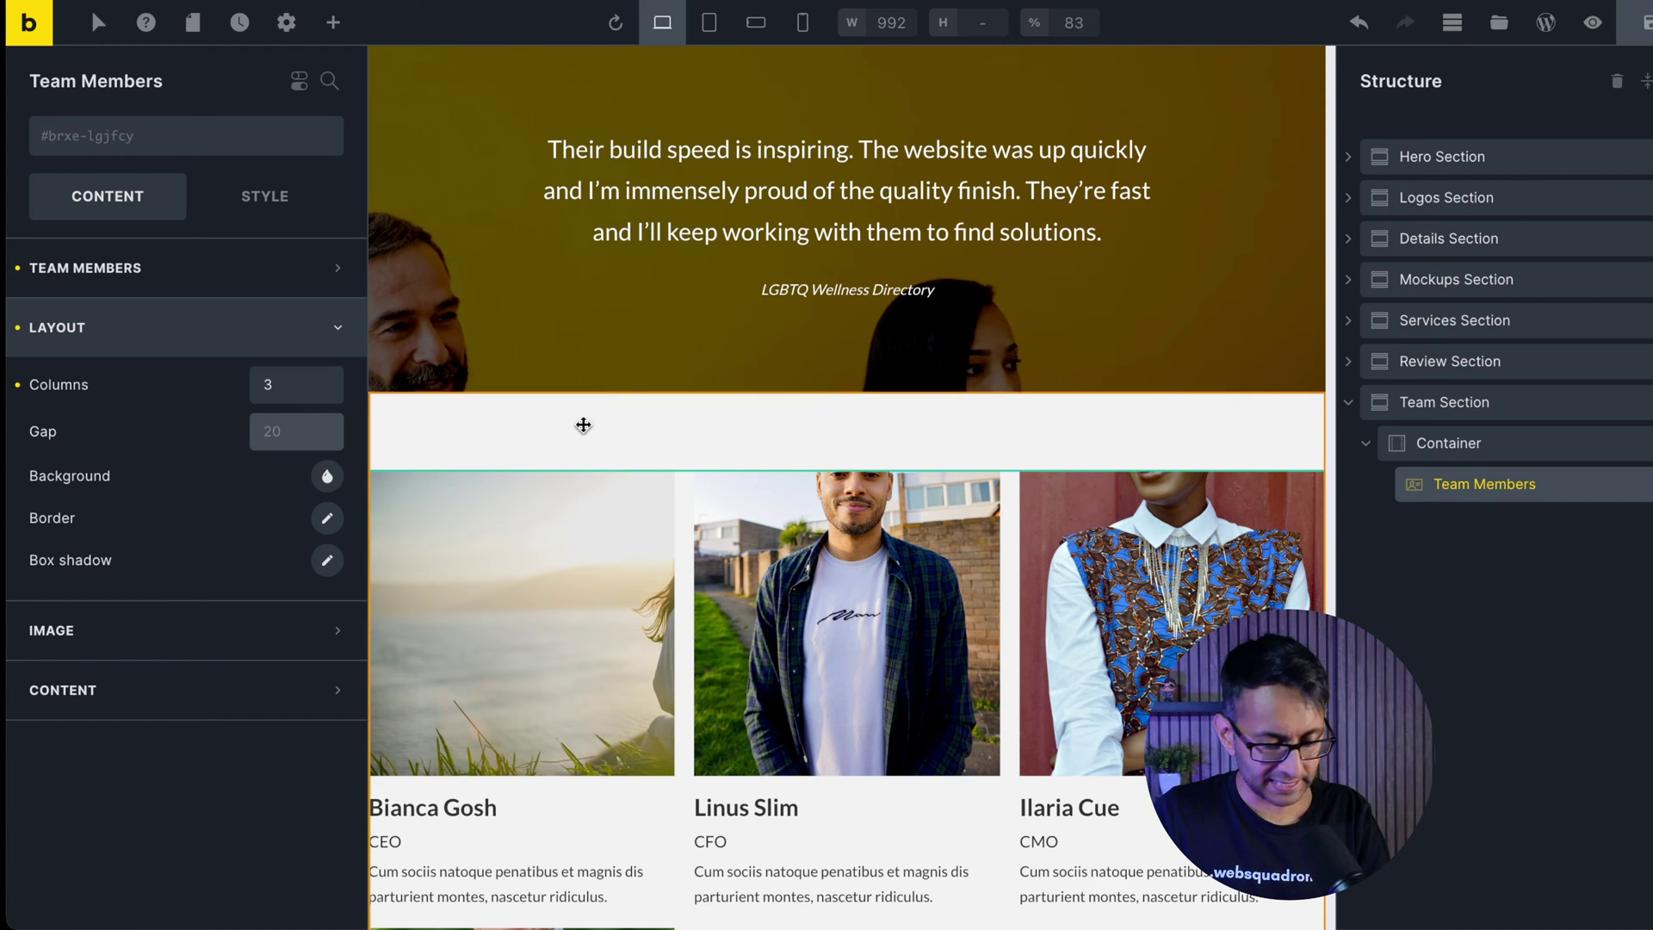
pyautogui.write('50')
pyautogui.click(198, 268)
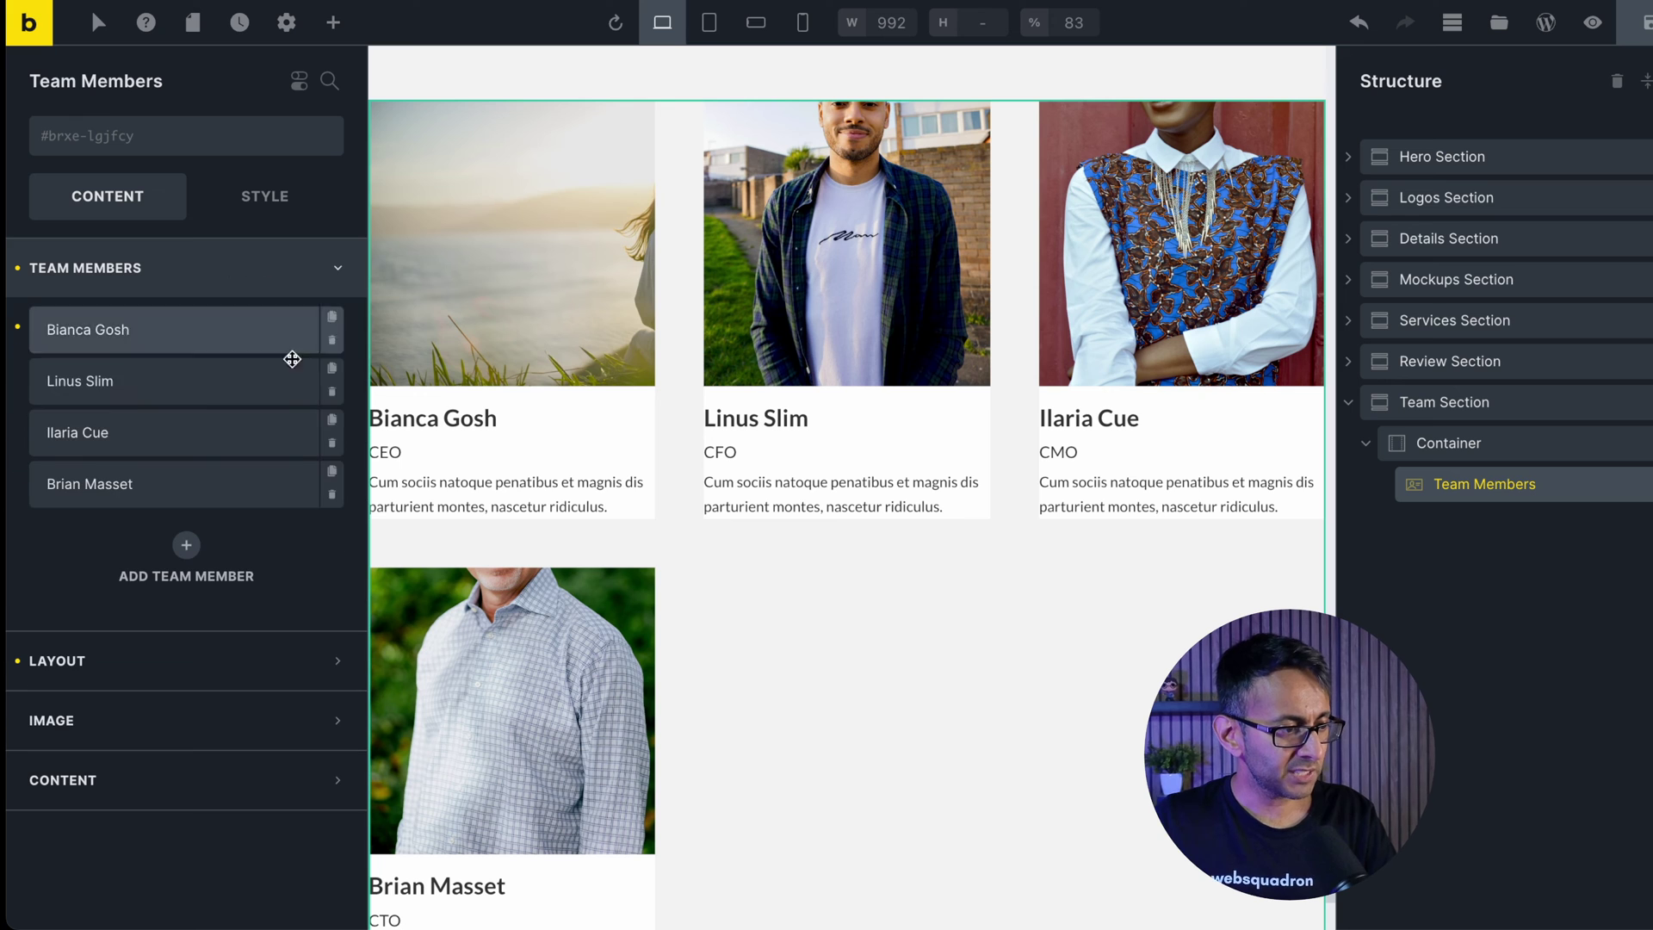
pyautogui.click(332, 496)
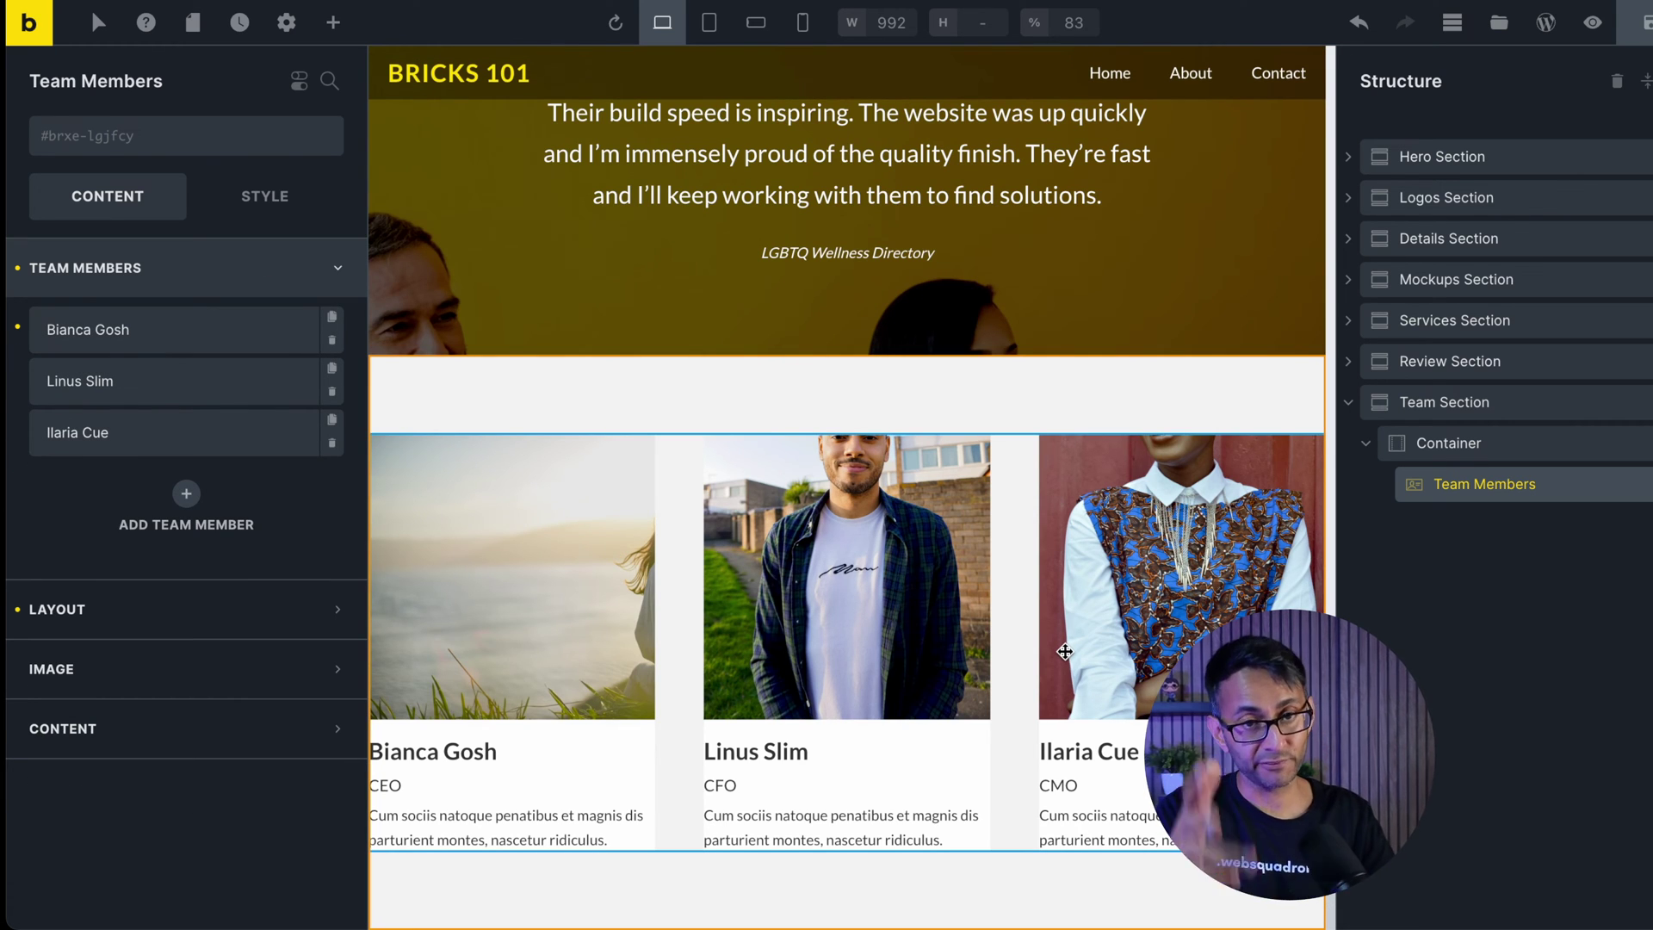
# Try the 16:9 and 4:3 ratios on the team member images, and settle on the Square ratio.
pyautogui.click(259, 669)
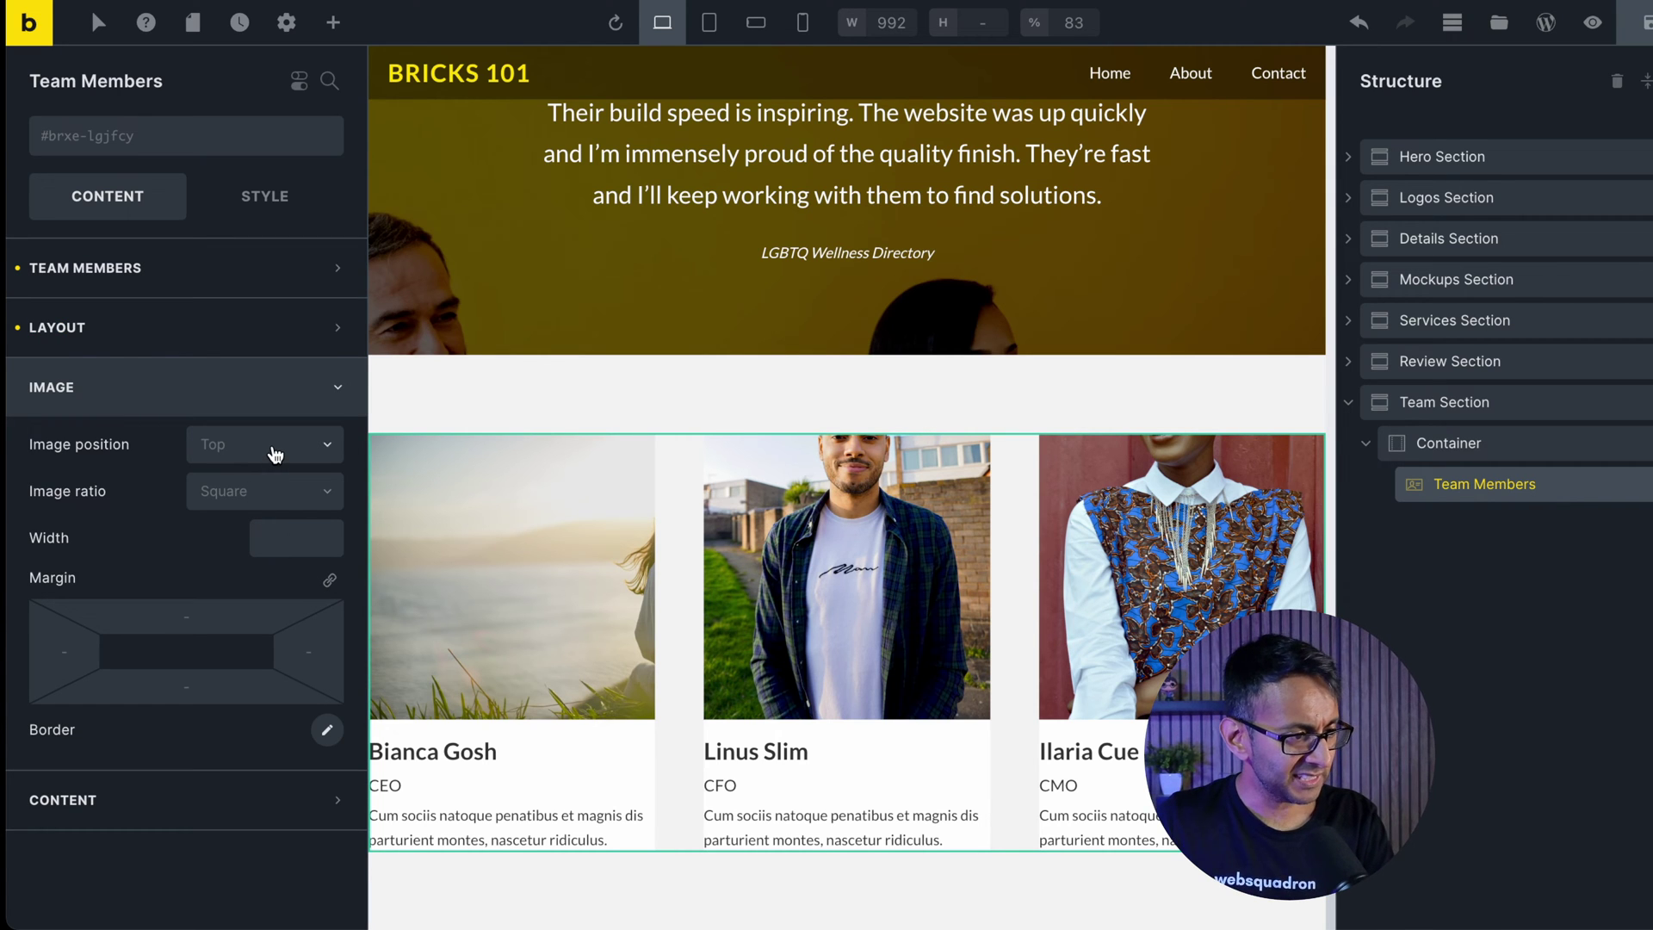
pyautogui.click(271, 504)
pyautogui.click(258, 573)
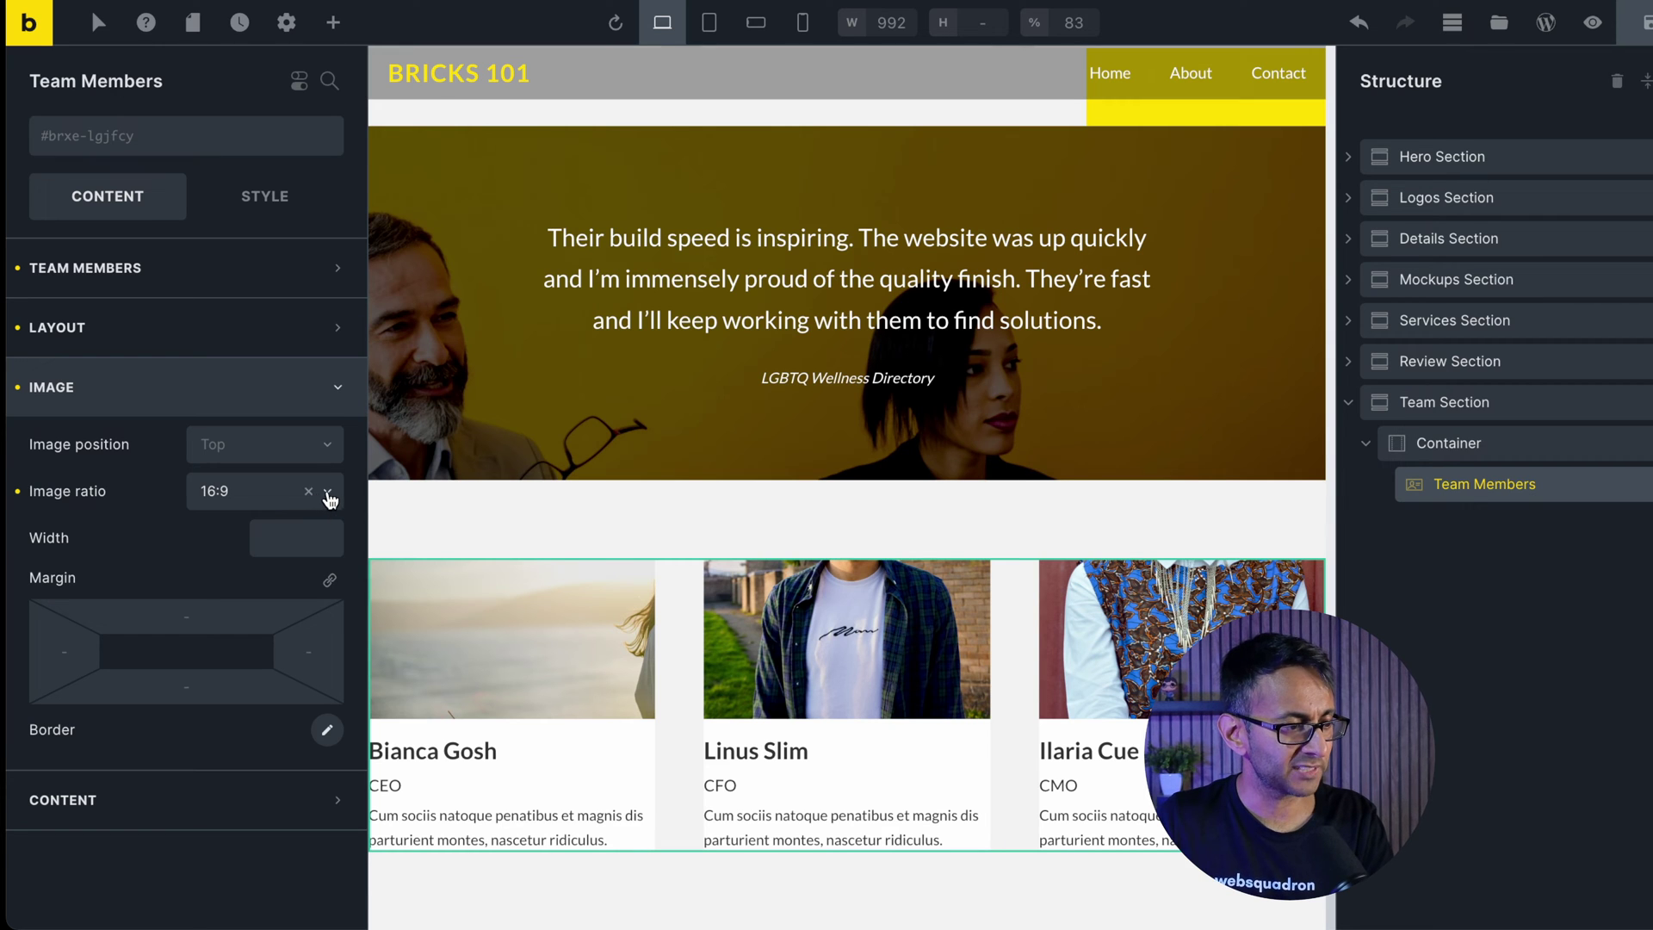
pyautogui.click(328, 495)
pyautogui.click(237, 605)
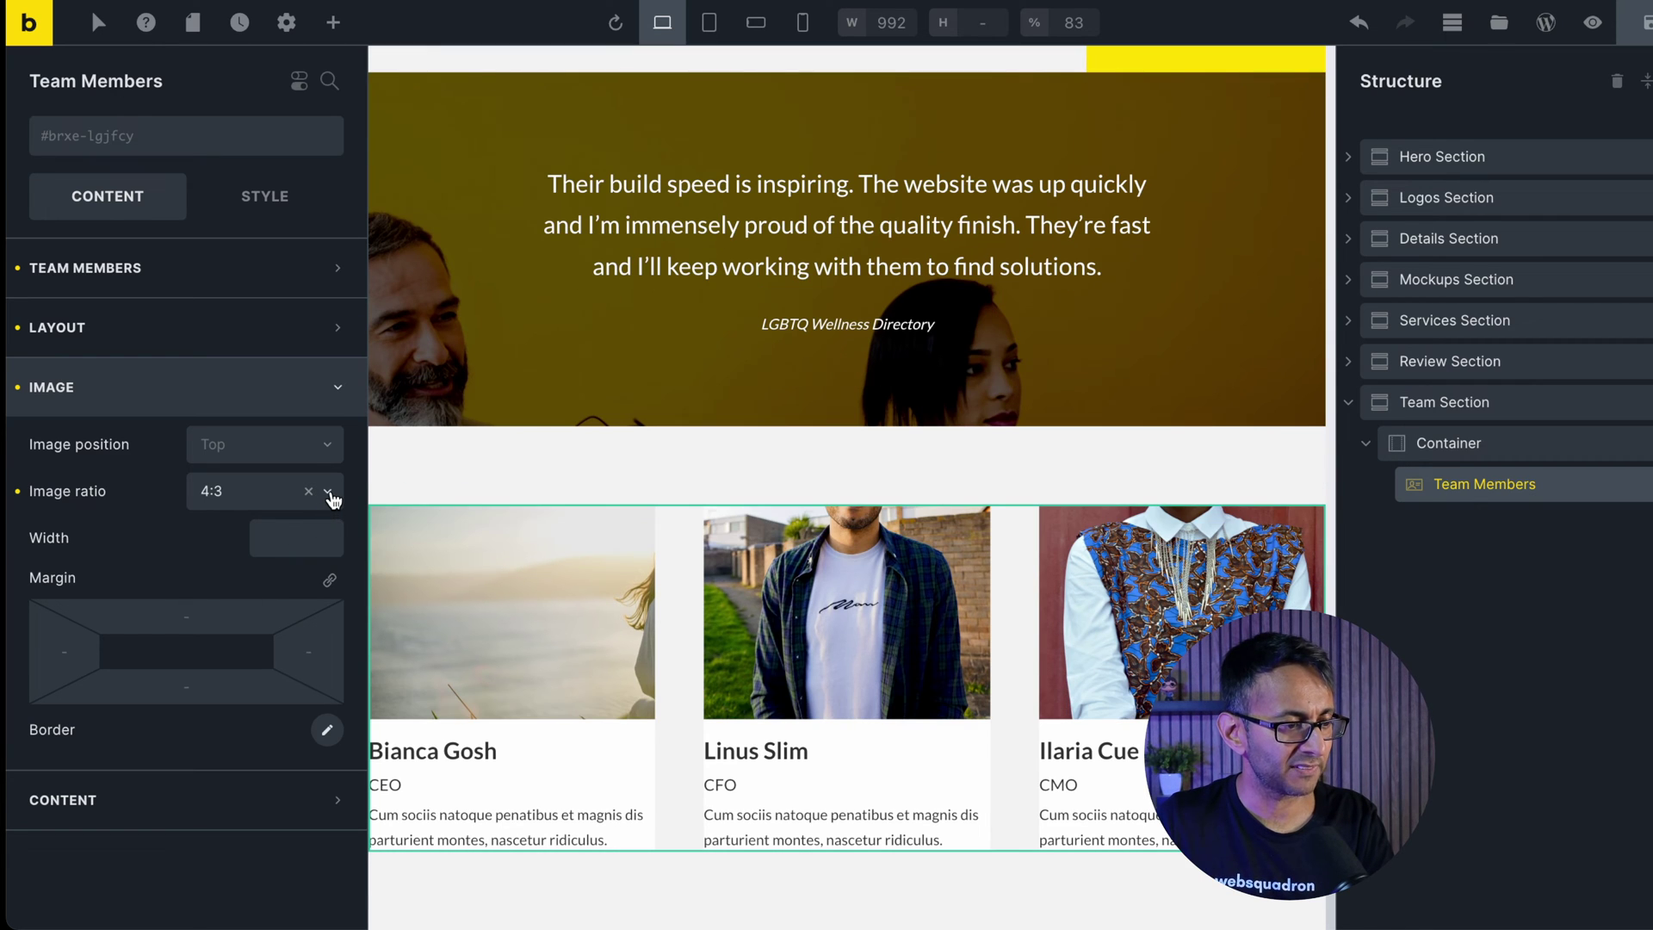
pyautogui.click(329, 496)
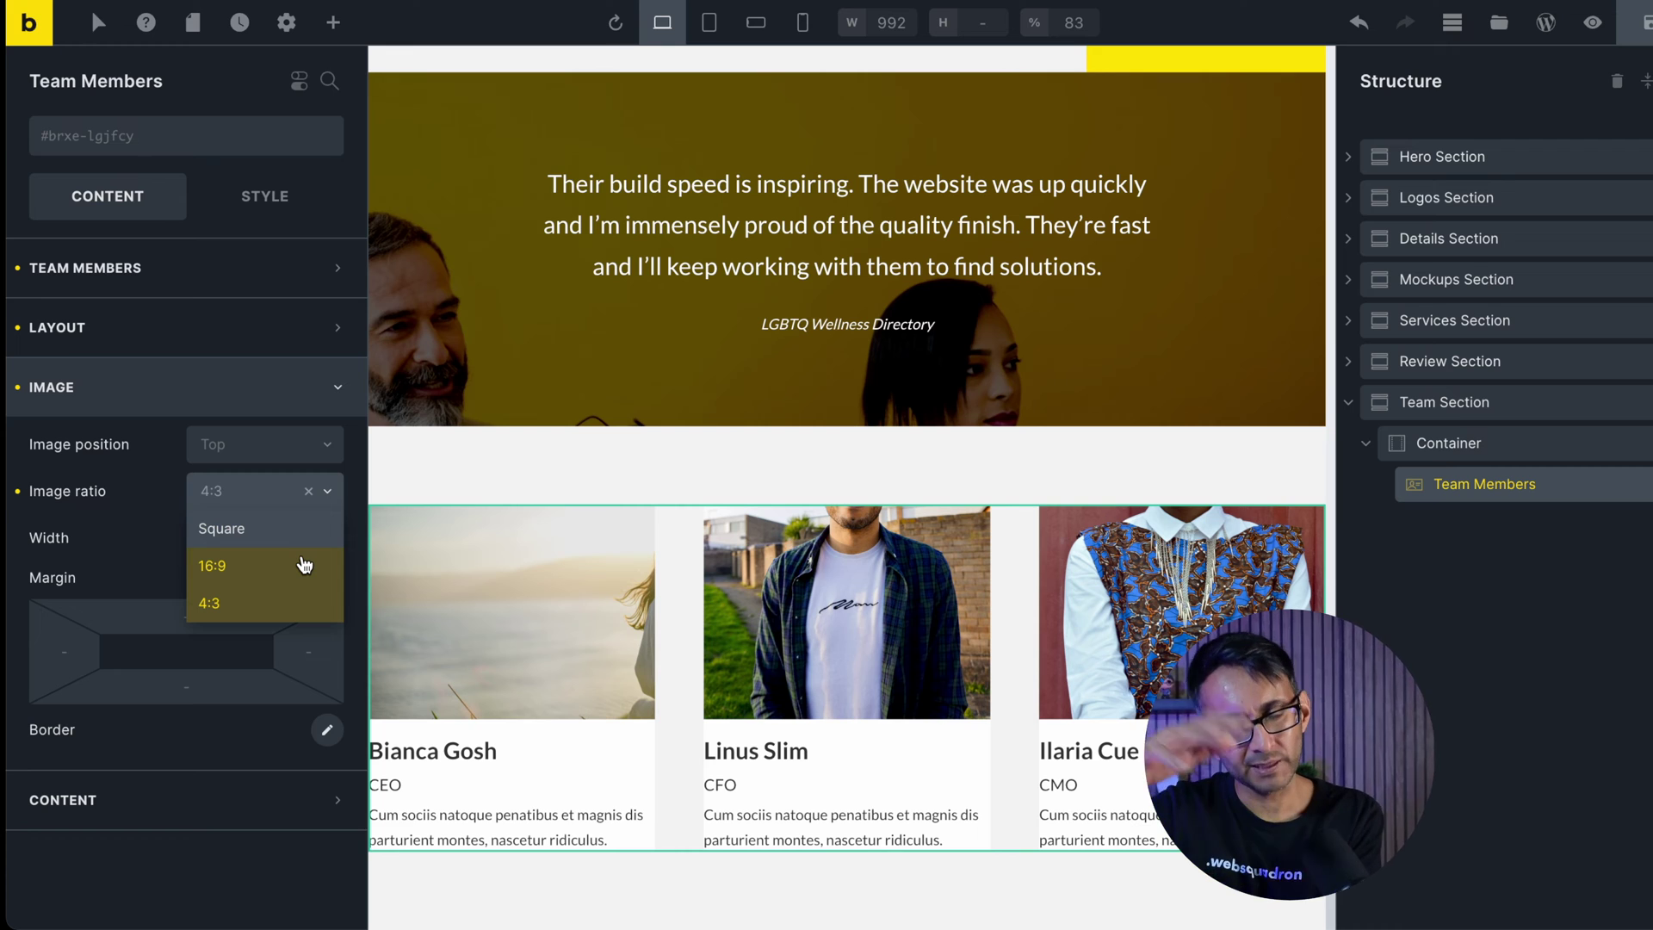
pyautogui.click(299, 528)
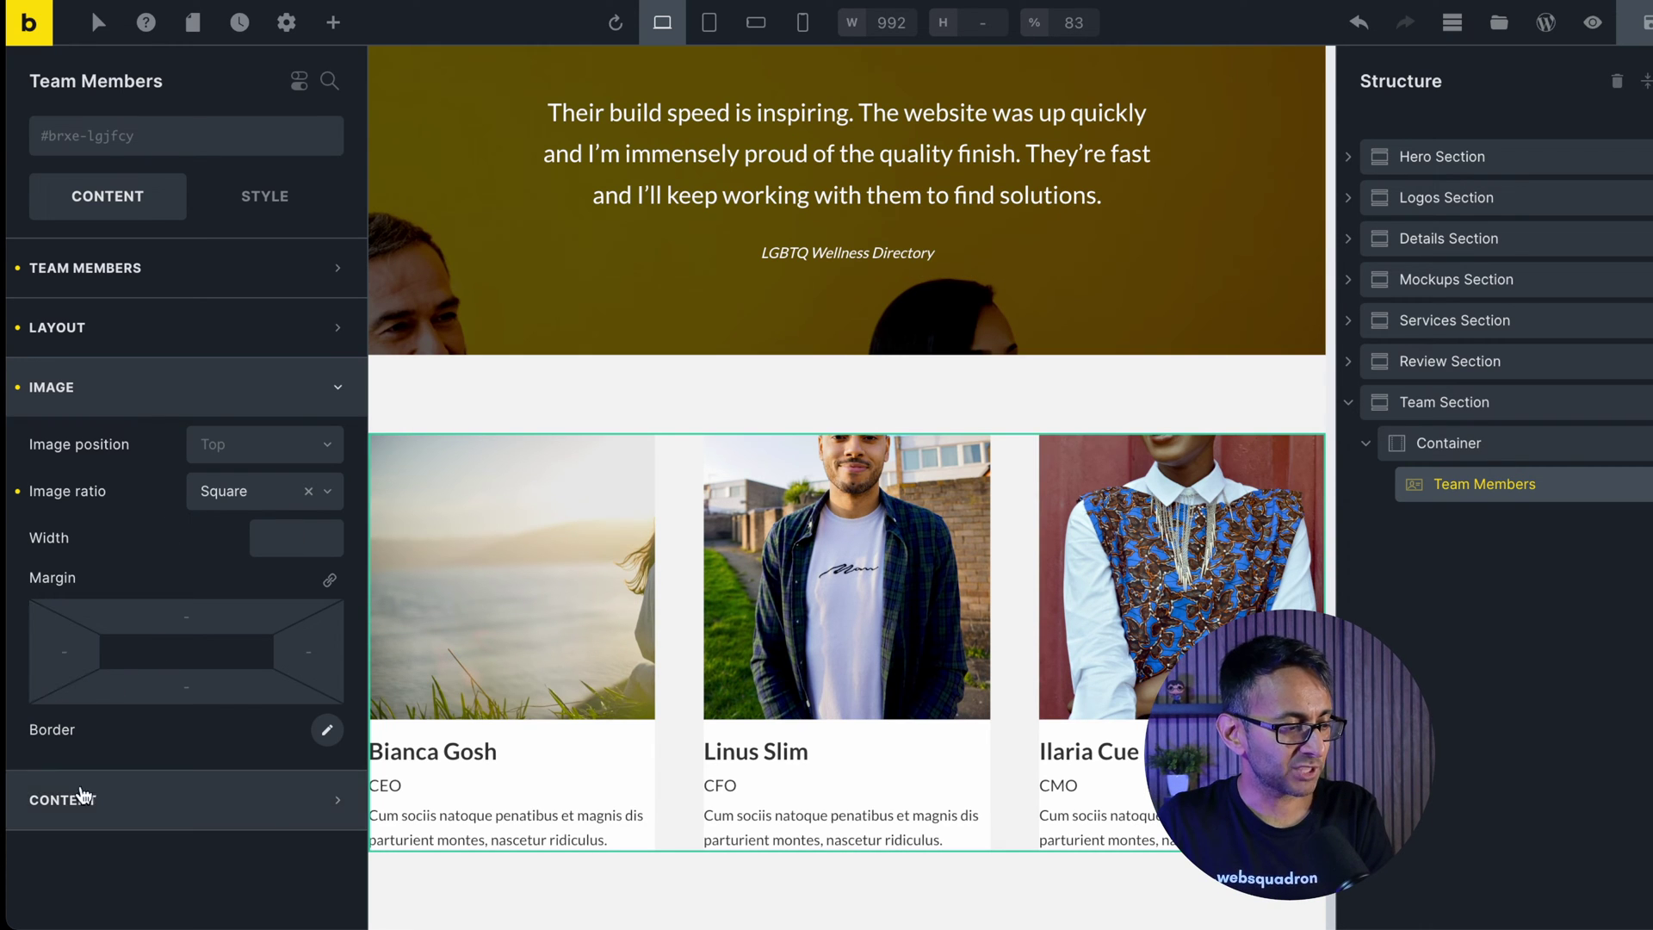
# Set the team members' content padding to 20 left and right and 40 at the bottom.
pyautogui.click(107, 804)
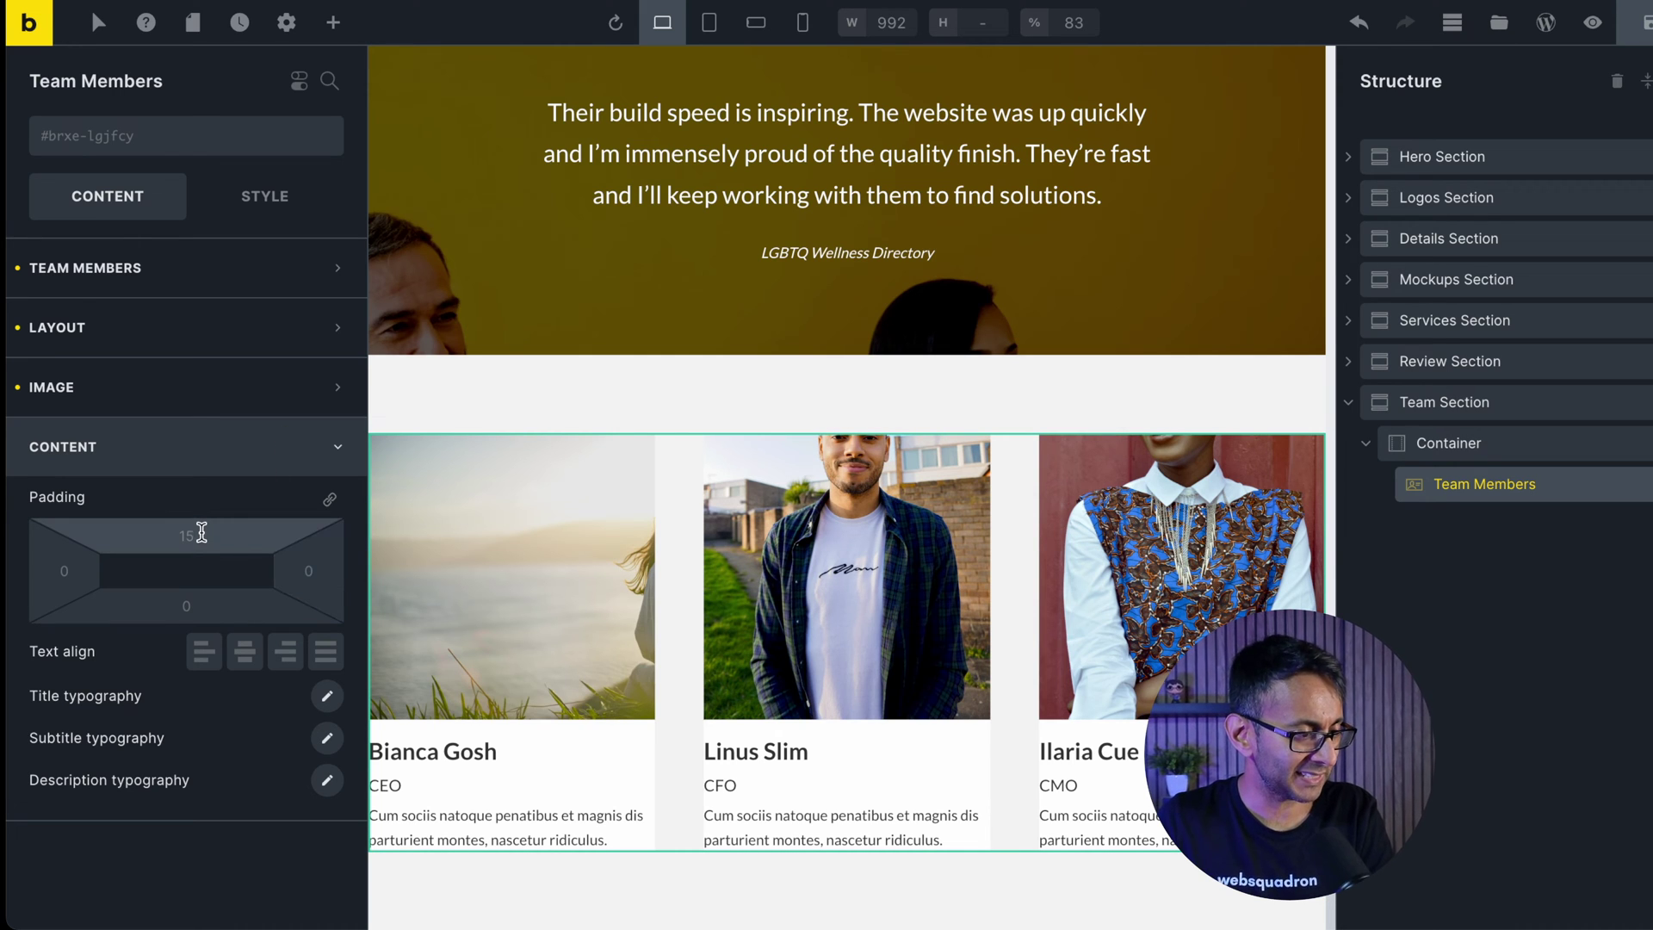
pyautogui.click(309, 570)
pyautogui.write('20')
pyautogui.click(186, 606)
pyautogui.write('40')
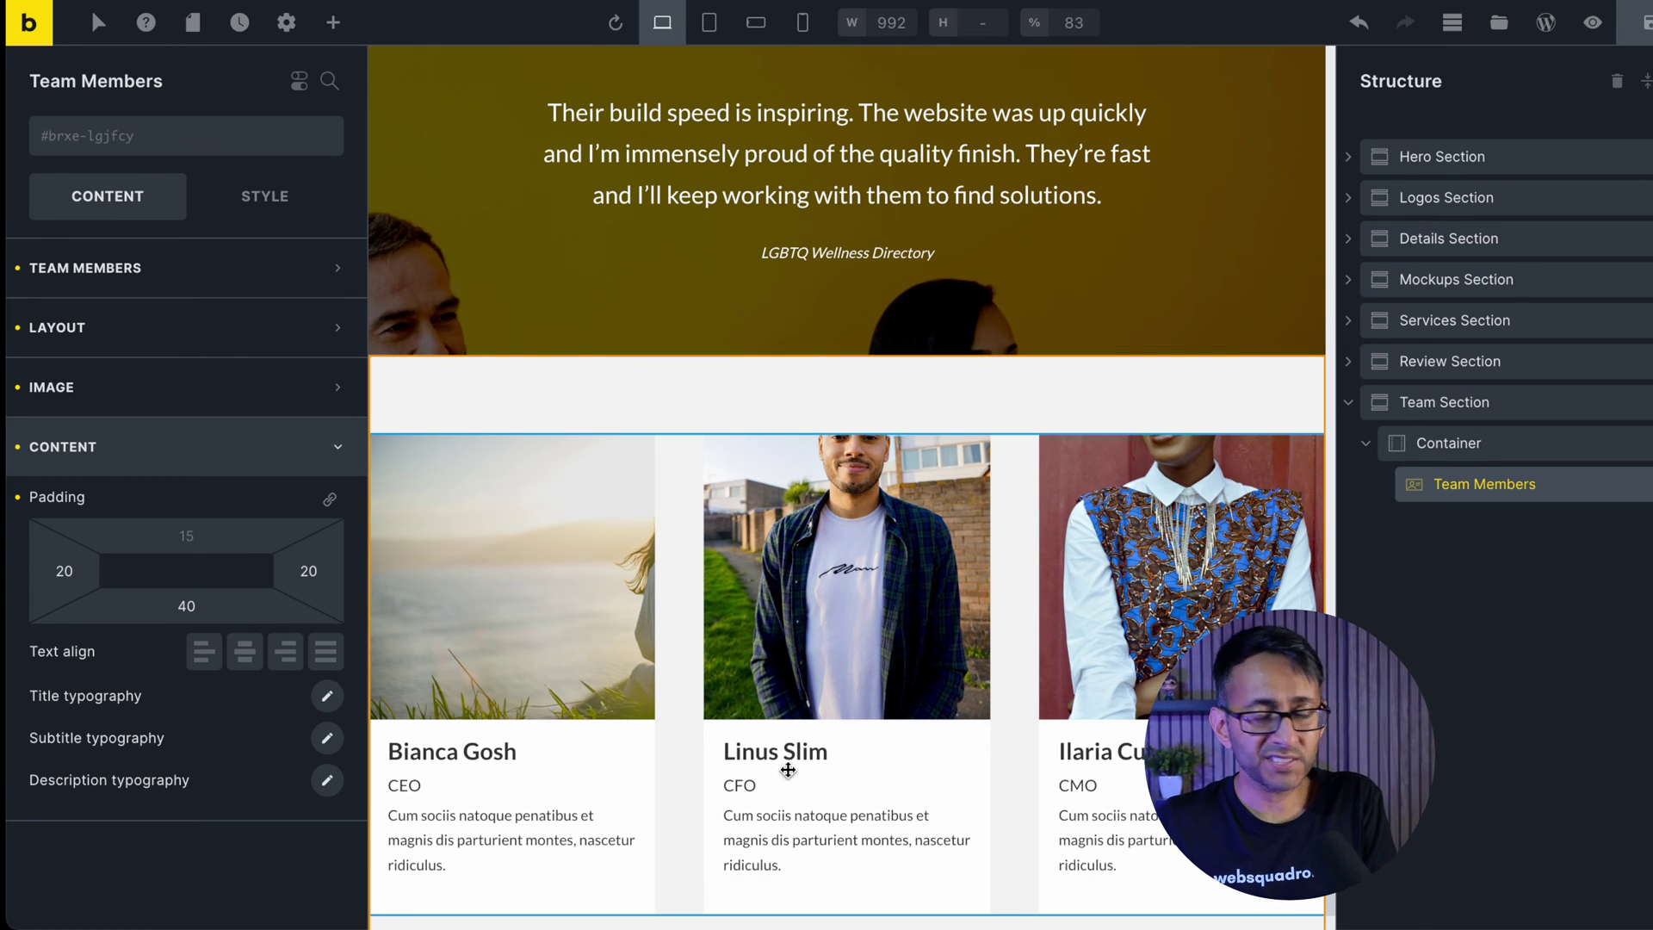
# Colour the team member titles black (#000000) and centre-align the titles and subtitles.
pyautogui.click(326, 699)
pyautogui.scroll(-2, 215, 694)
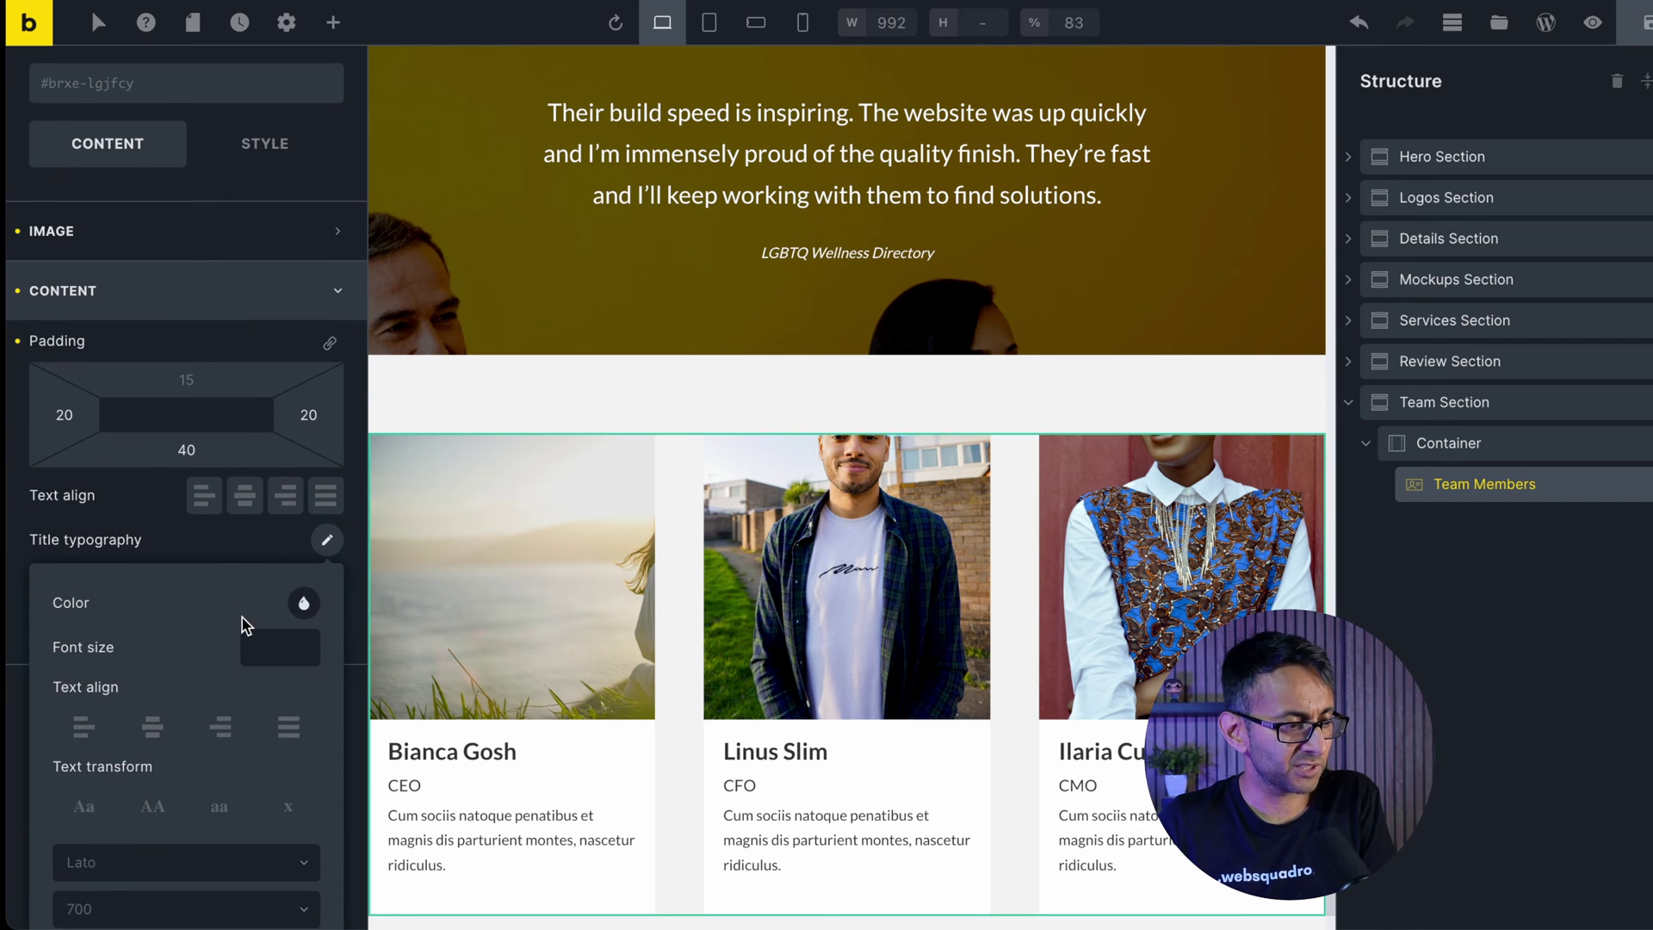
pyautogui.click(304, 607)
pyautogui.click(262, 661)
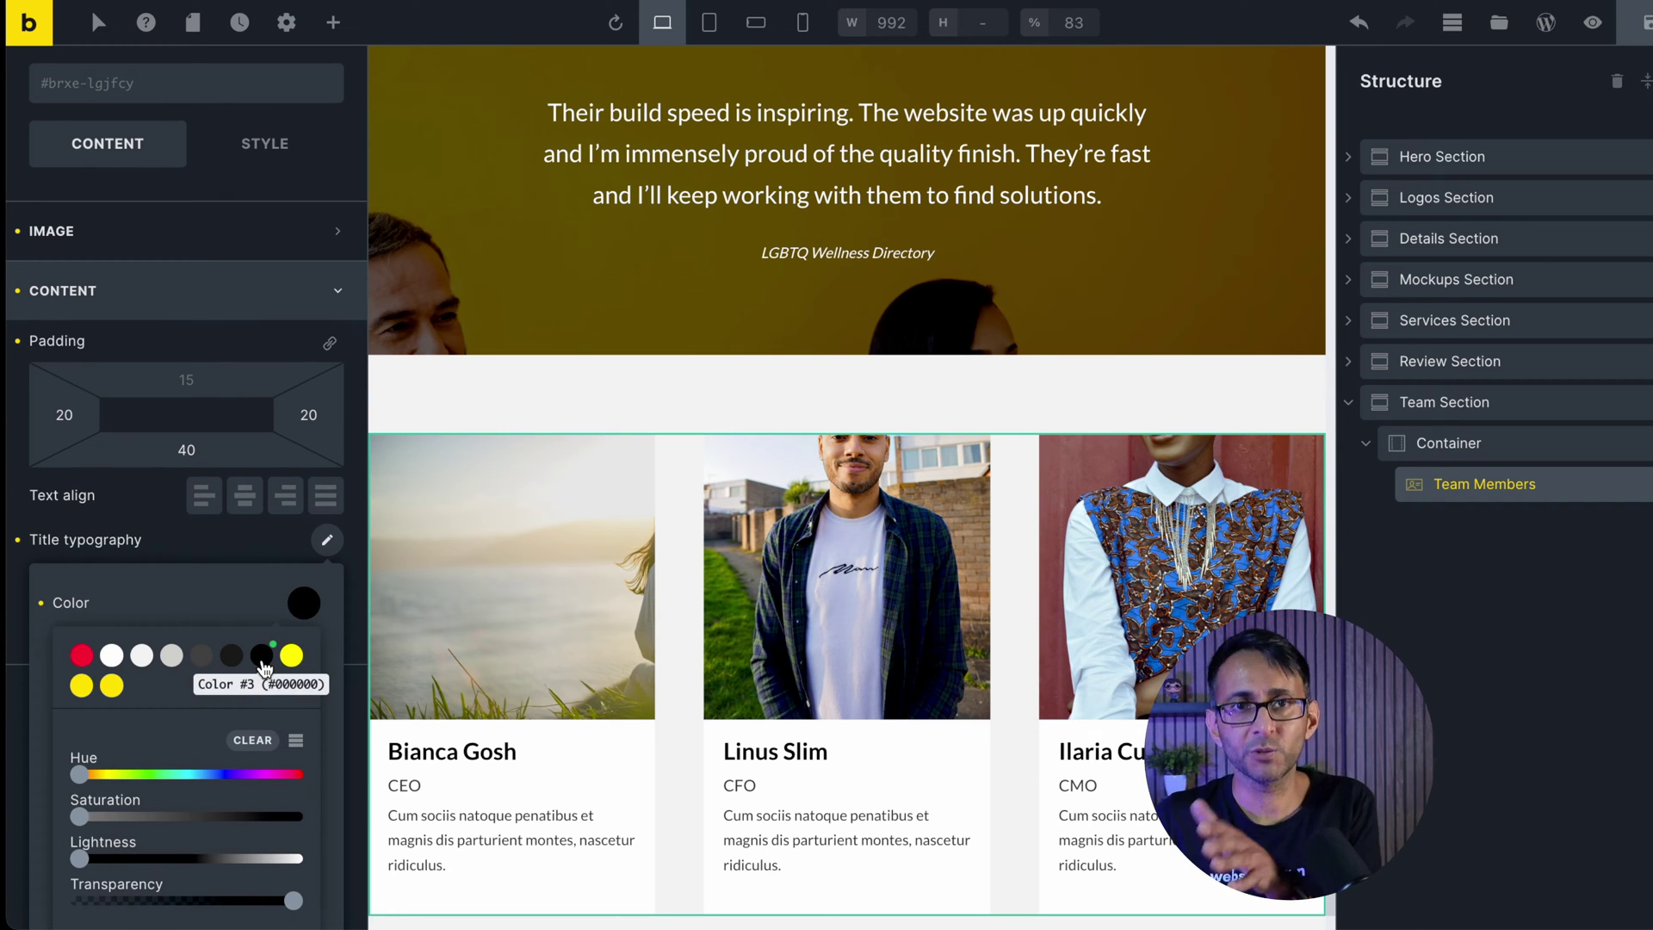
pyautogui.scroll(3, 220, 624)
pyautogui.click(155, 887)
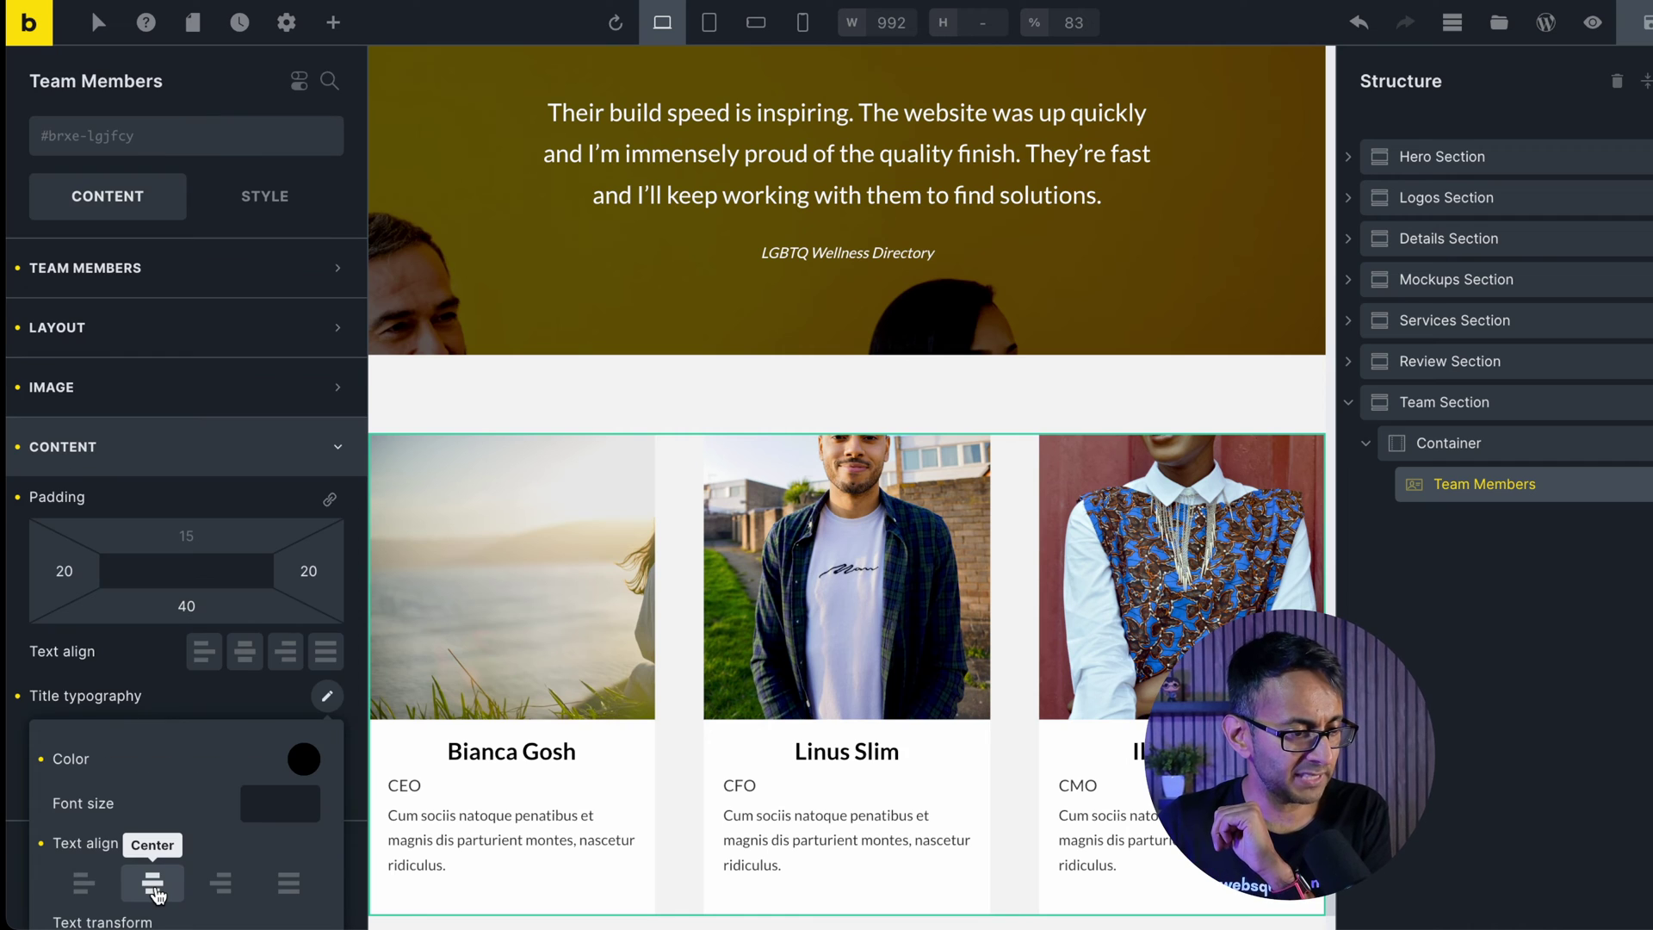
pyautogui.click(173, 693)
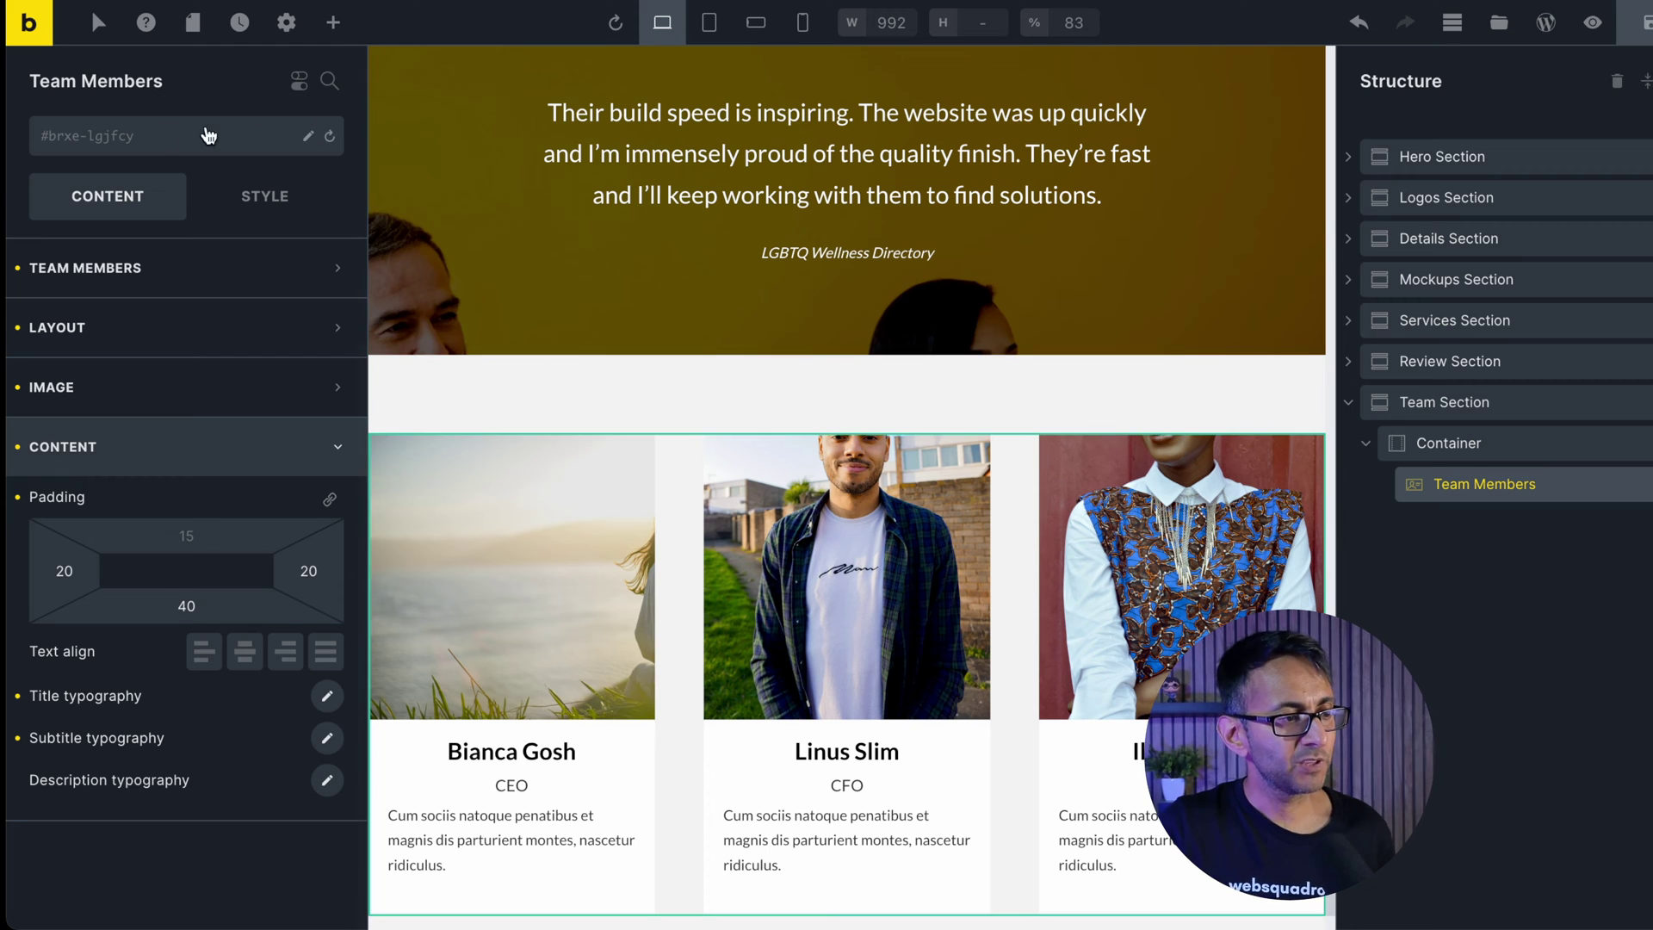
# Try to create the CSS class team_members for the Team Members element.
pyautogui.click(154, 139)
pyautogui.write('team_members')
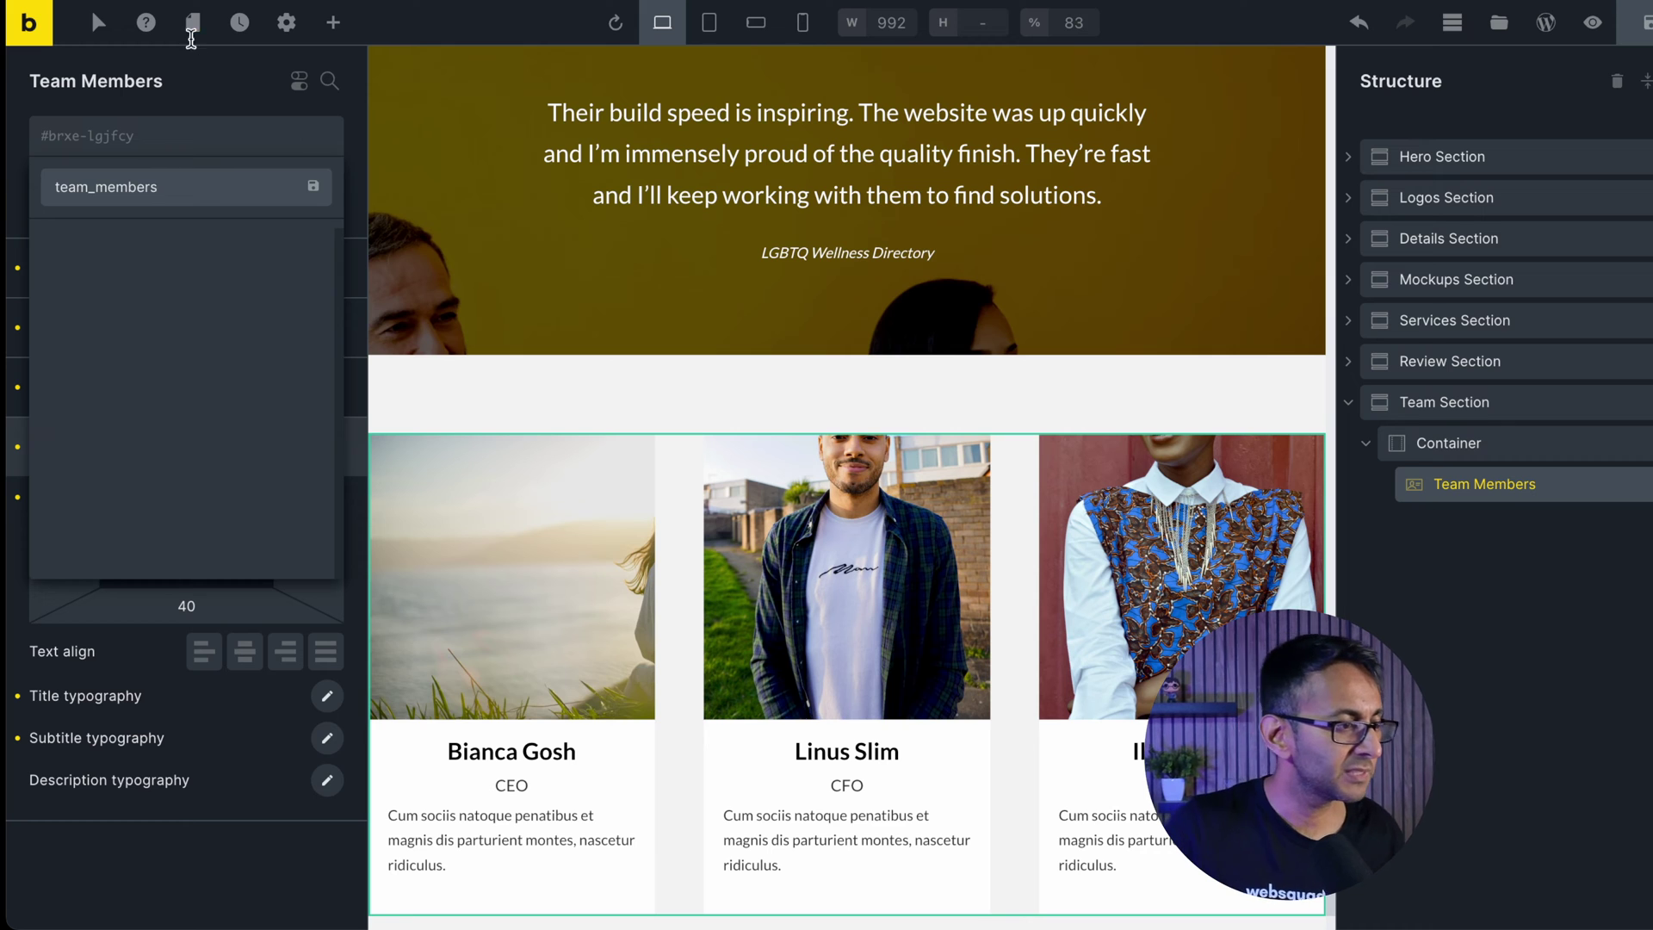
pyautogui.click(313, 187)
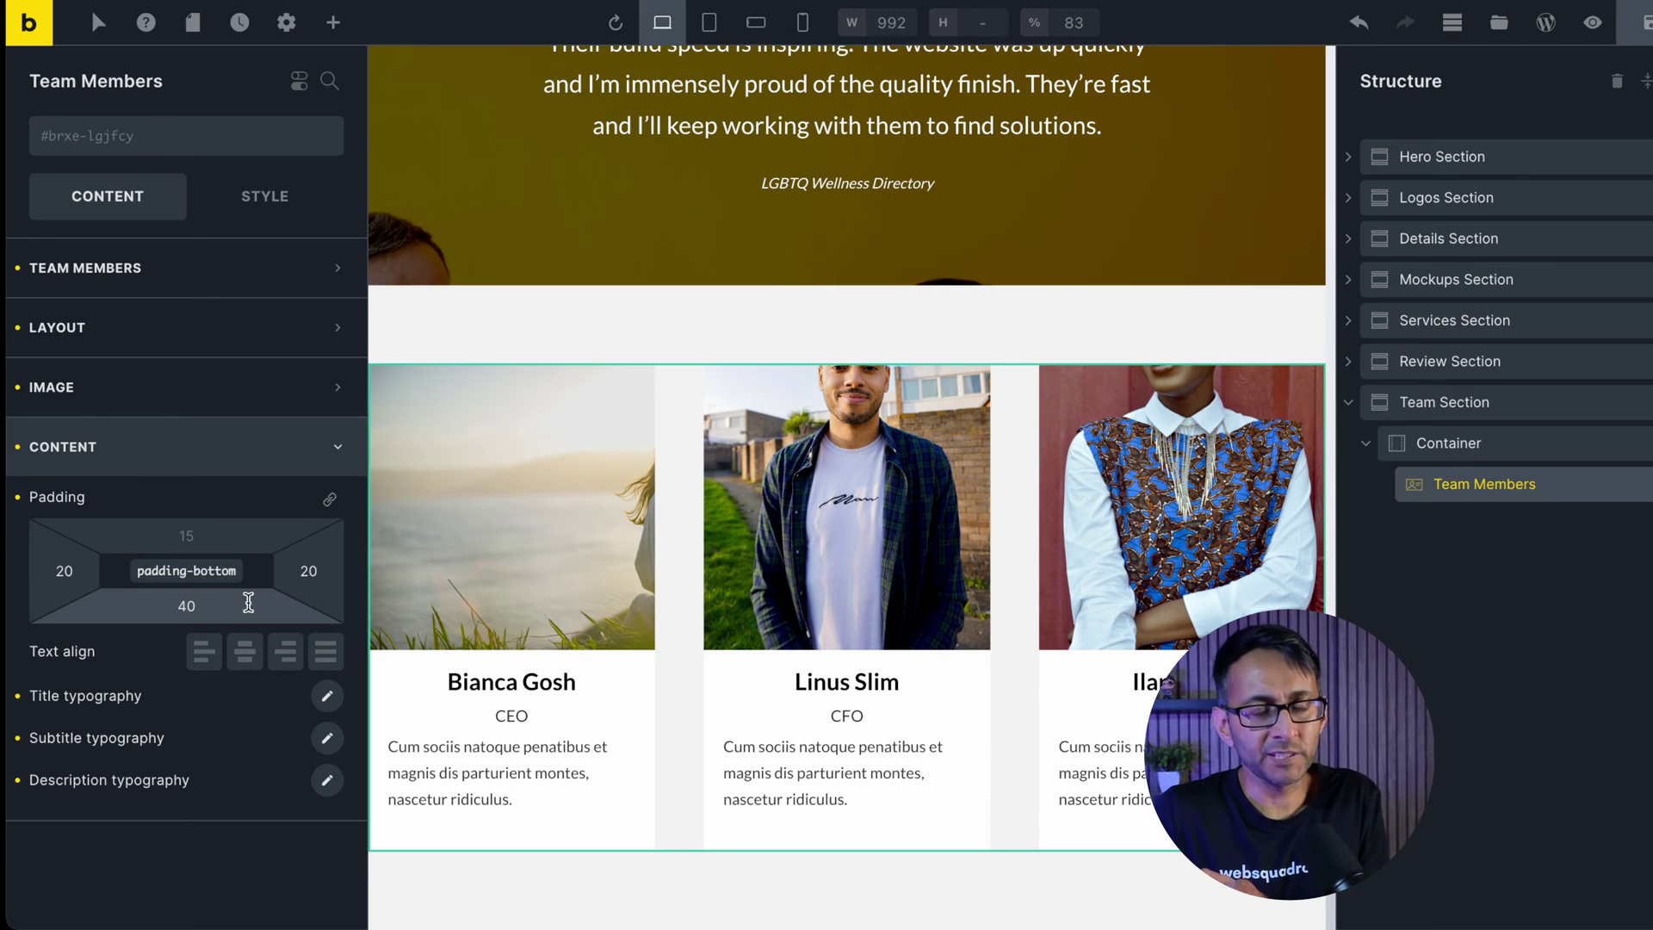
# Clear the bottom padding of the team members' content.
pyautogui.doubleClick(155, 605)
pyautogui.press('BackSpace')
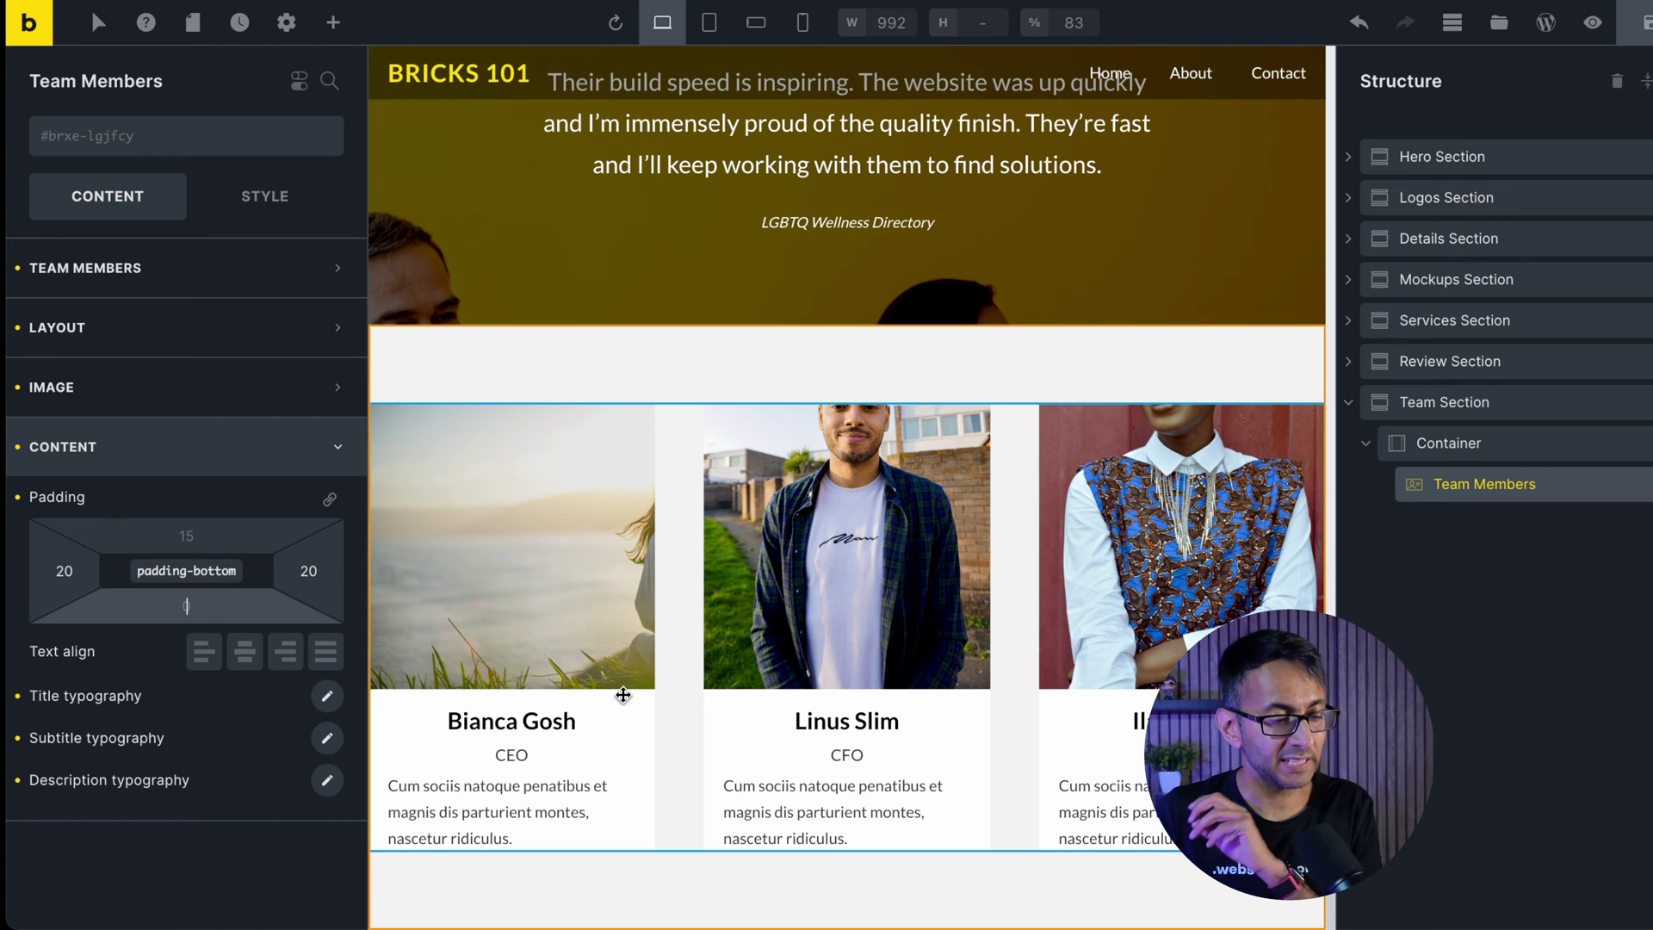
# Open the first team member's entry and examine its image, title, subtitle and content settings.
pyautogui.click(165, 269)
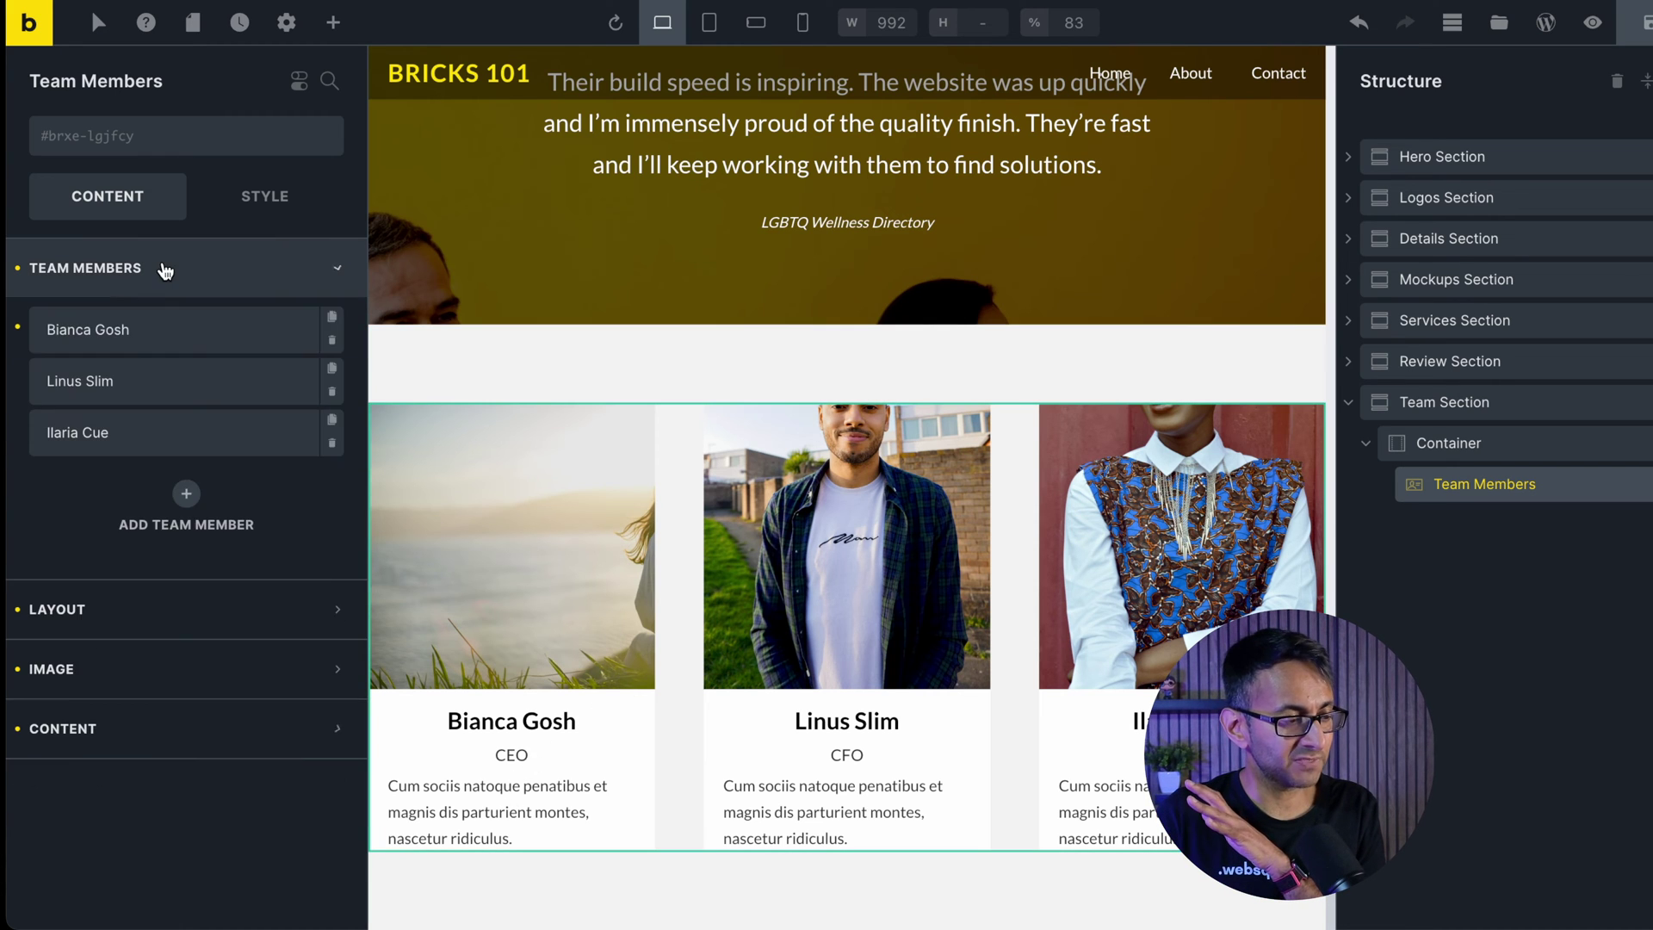
pyautogui.click(164, 330)
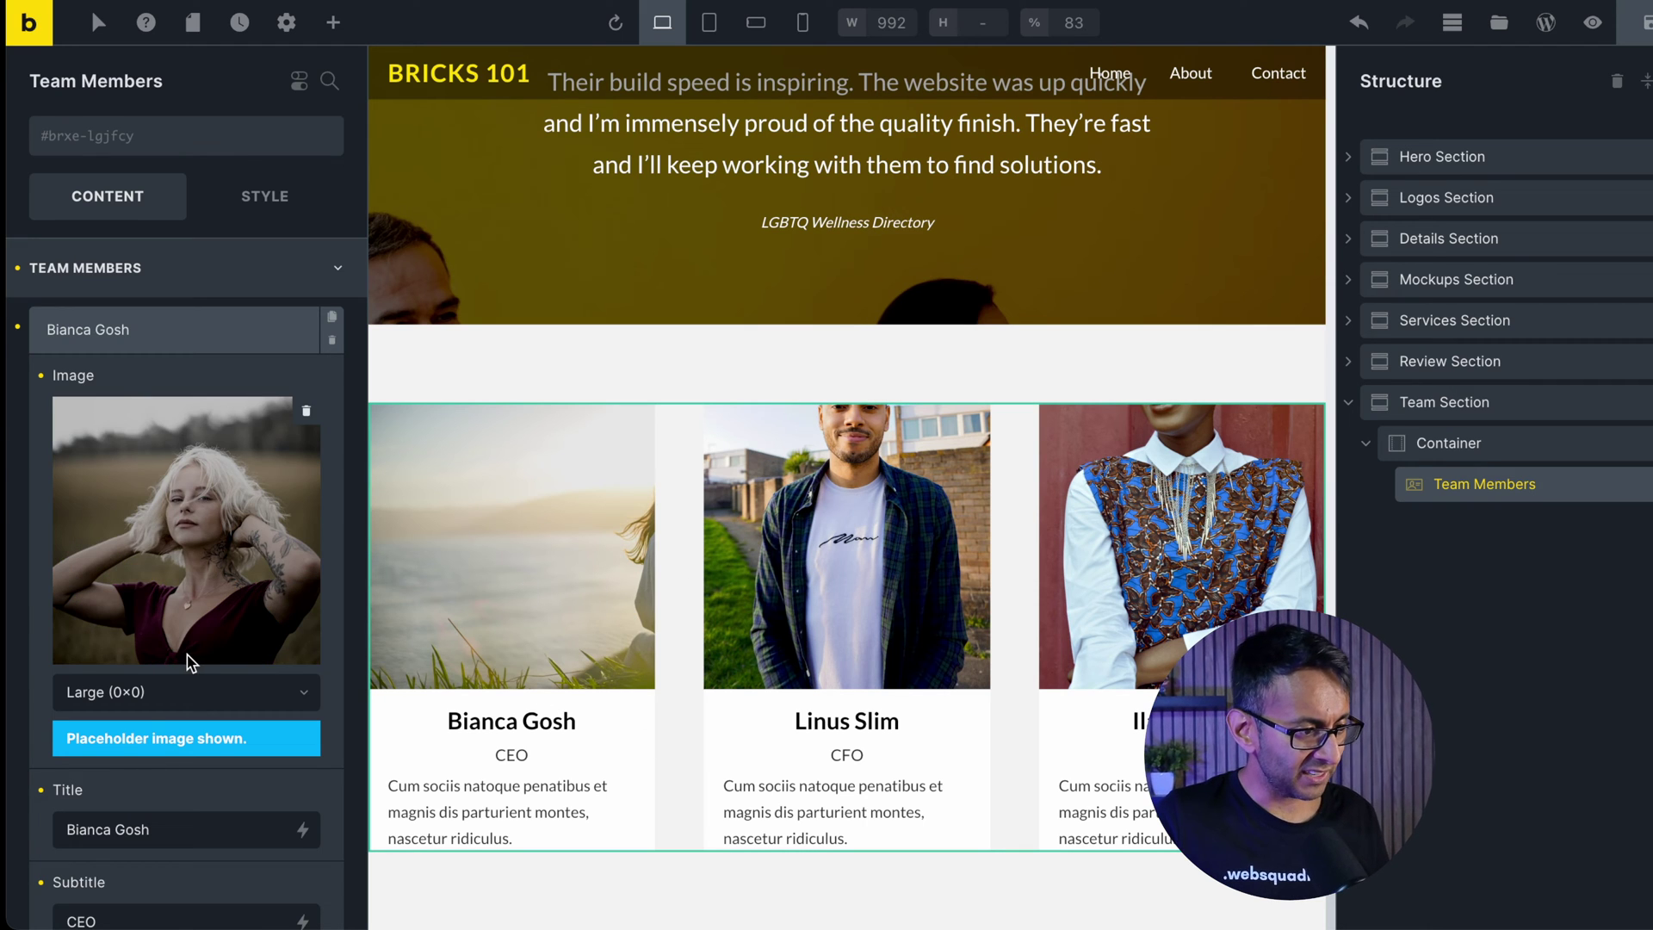
pyautogui.scroll(-5, 215, 740)
pyautogui.scroll(-1, 222, 766)
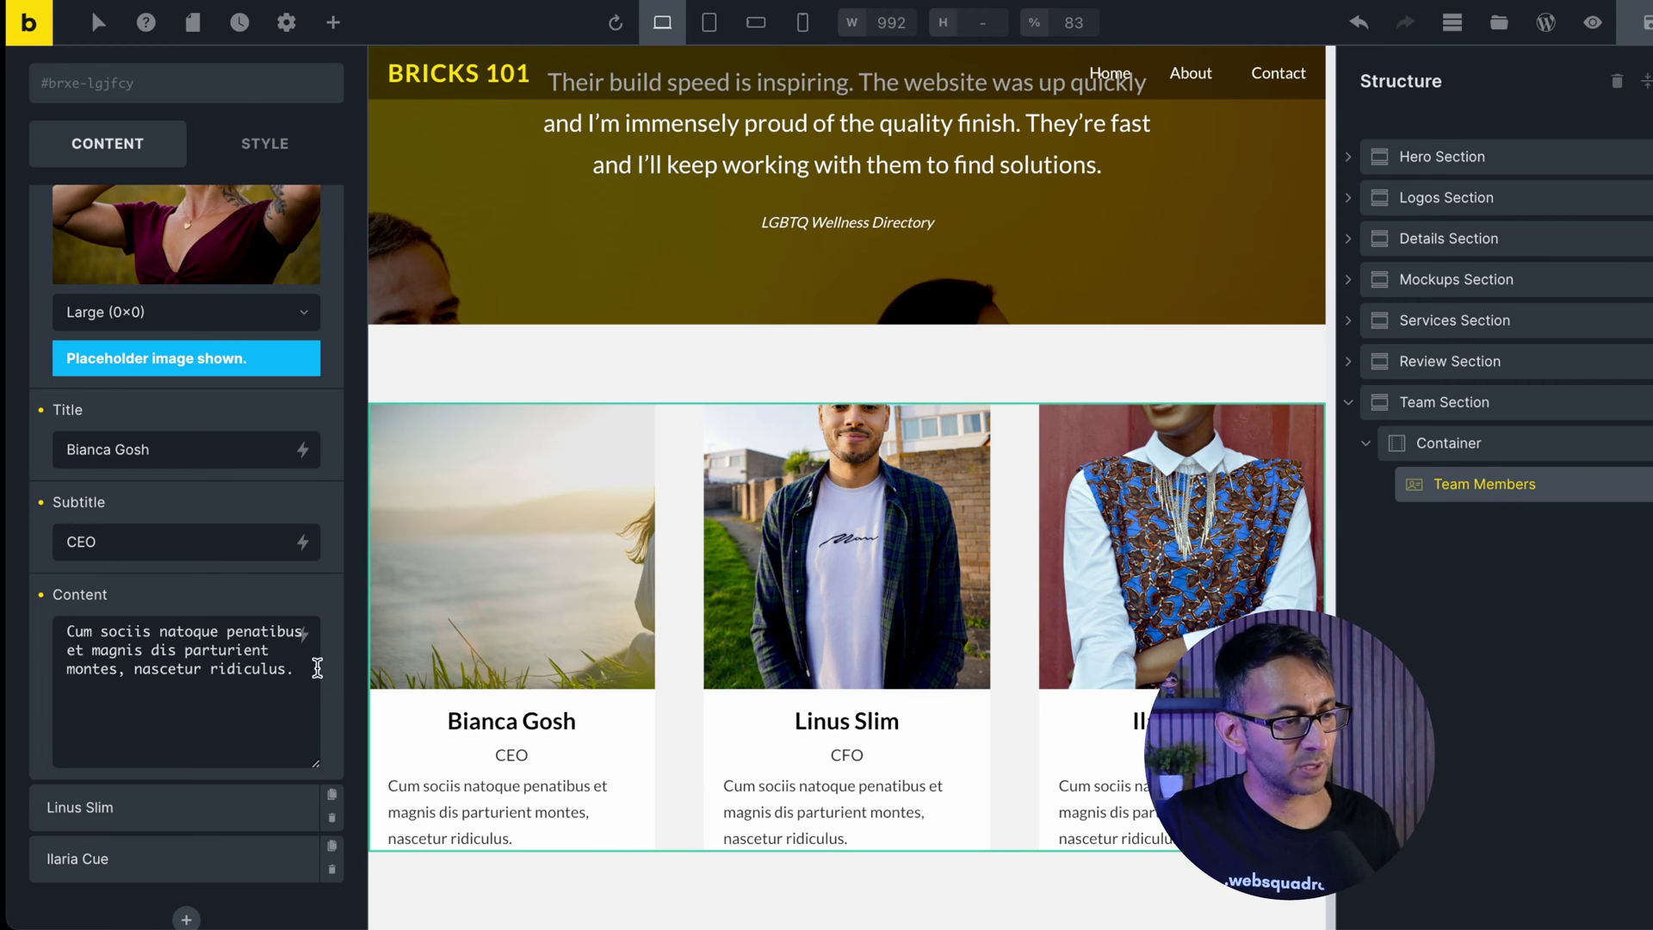
# Try adding a line reading "fff" to the end of the first team member's content.
pyautogui.press('Return')
pyautogui.write('fff')
pyautogui.press('BackSpace')
pyautogui.press('BackSpace')
pyautogui.press('BackSpace')
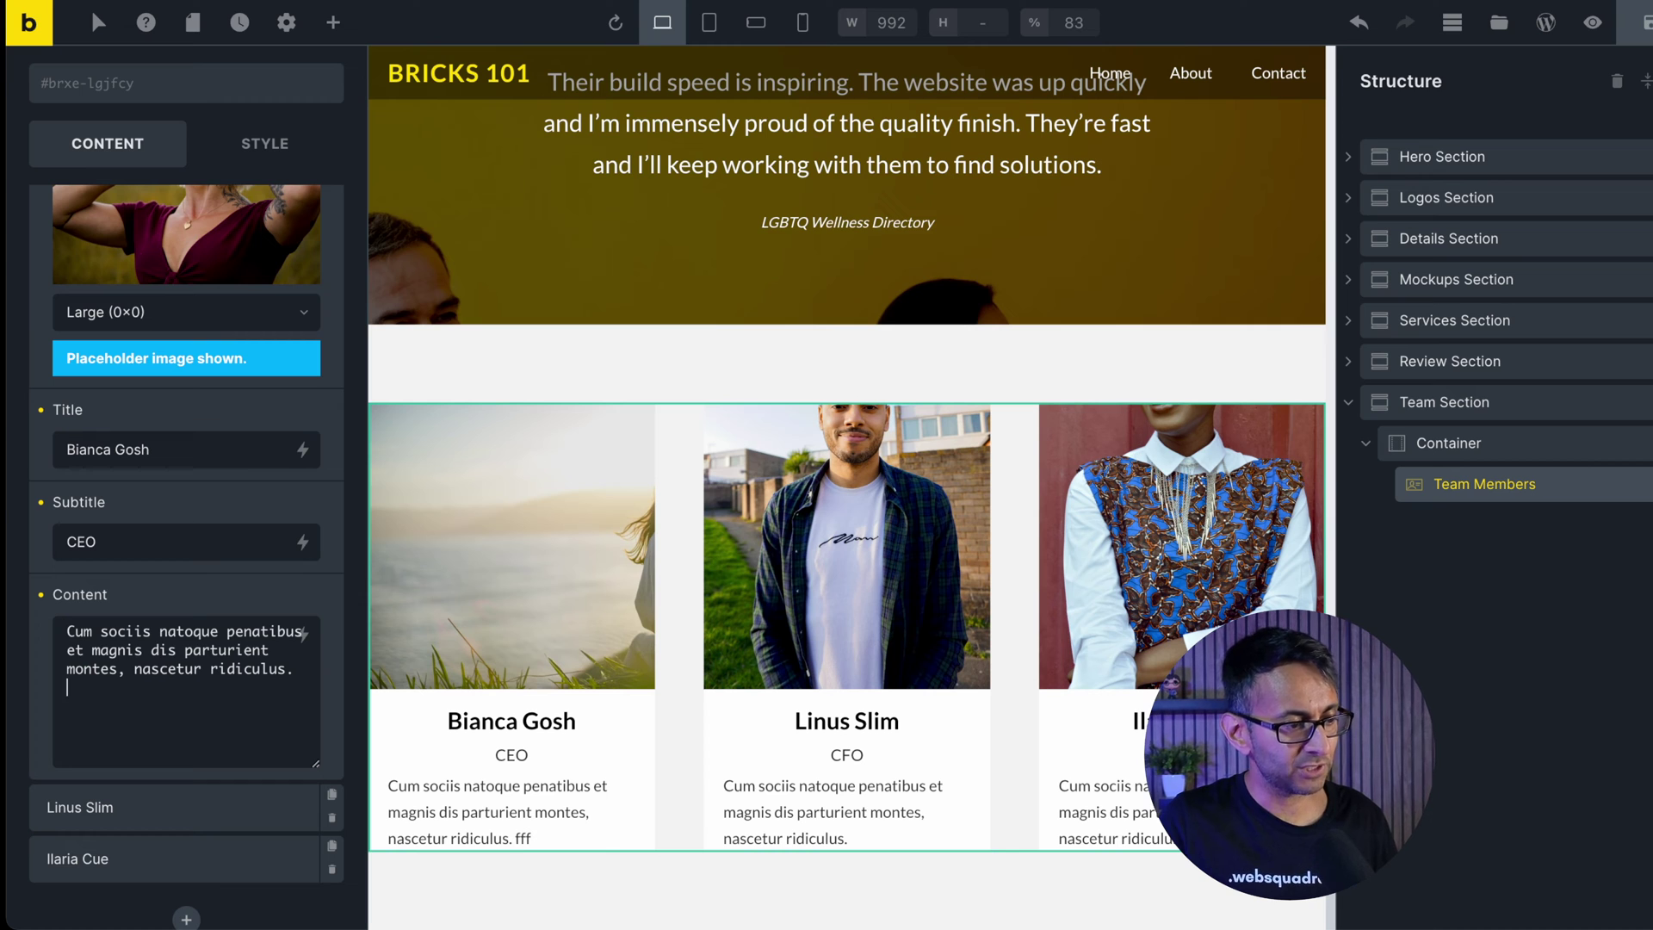
# Replace the first team member's placeholder image with the media library portrait TA2-e1666103663908.webp.
pyautogui.click(147, 269)
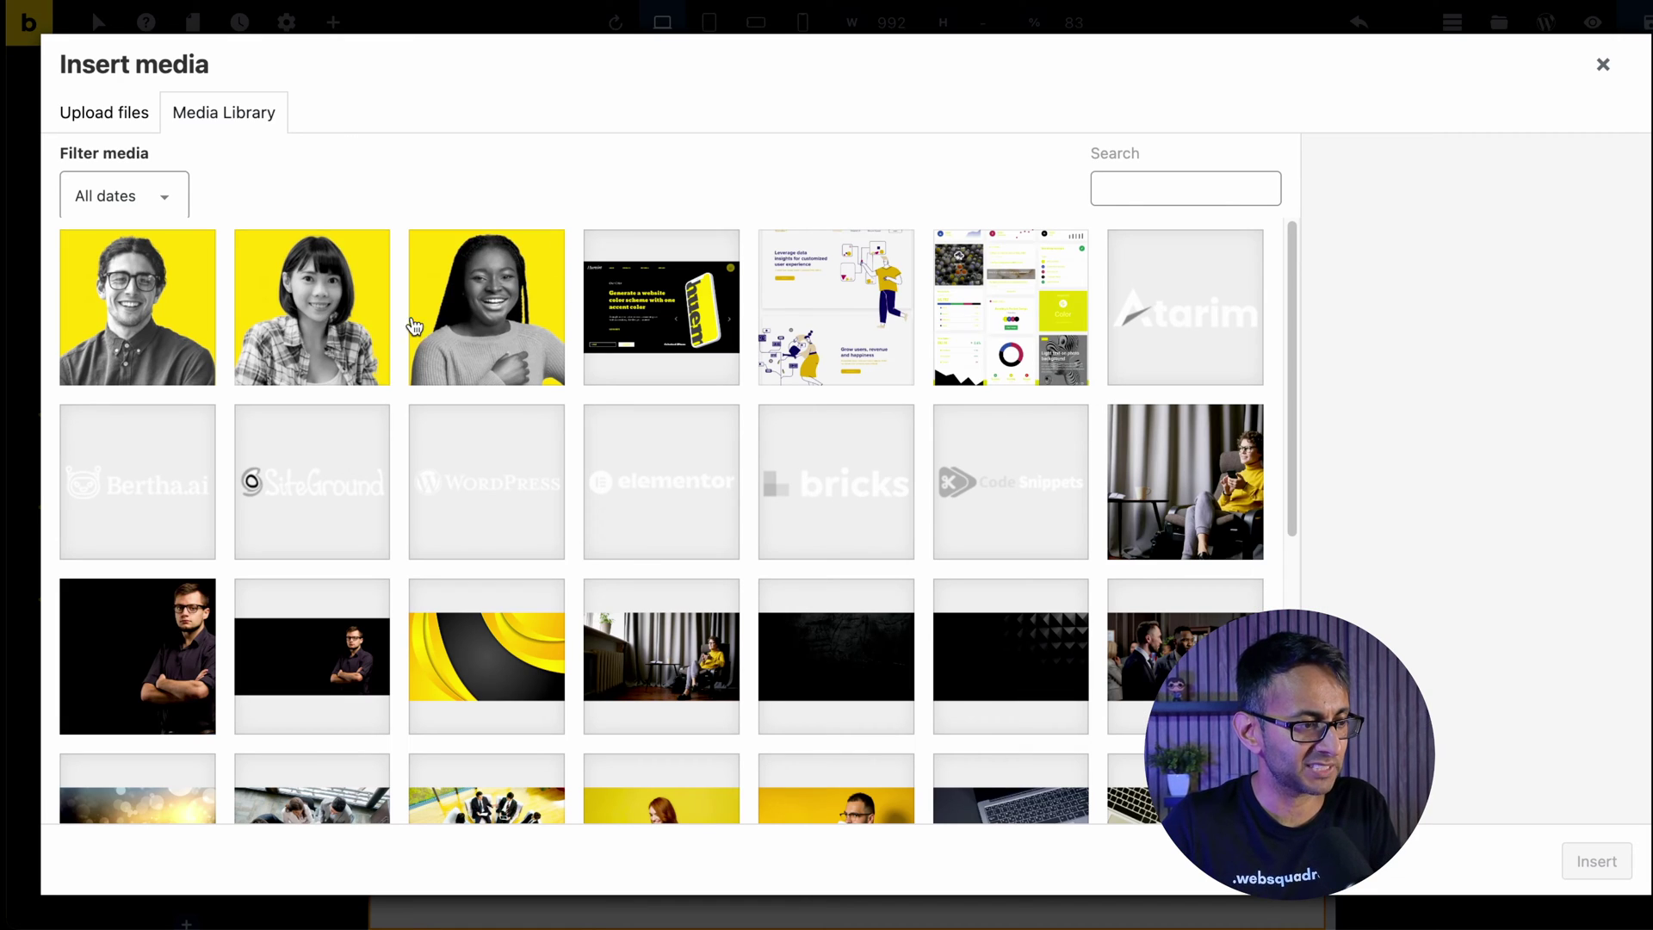
pyautogui.click(484, 327)
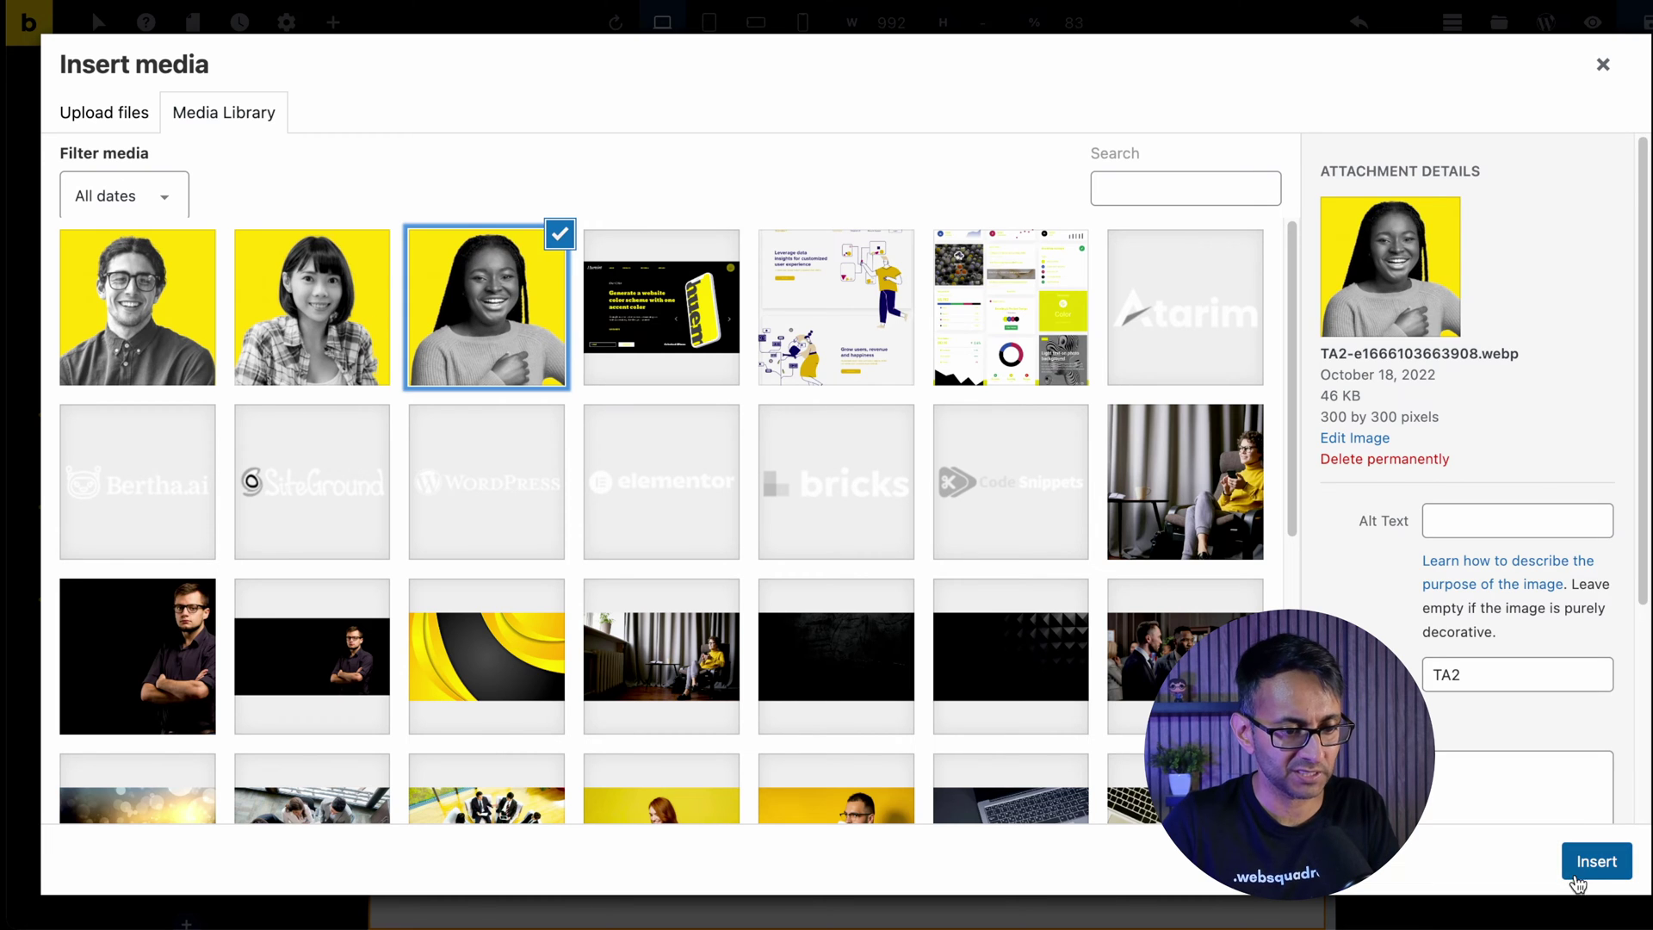
pyautogui.click(1596, 861)
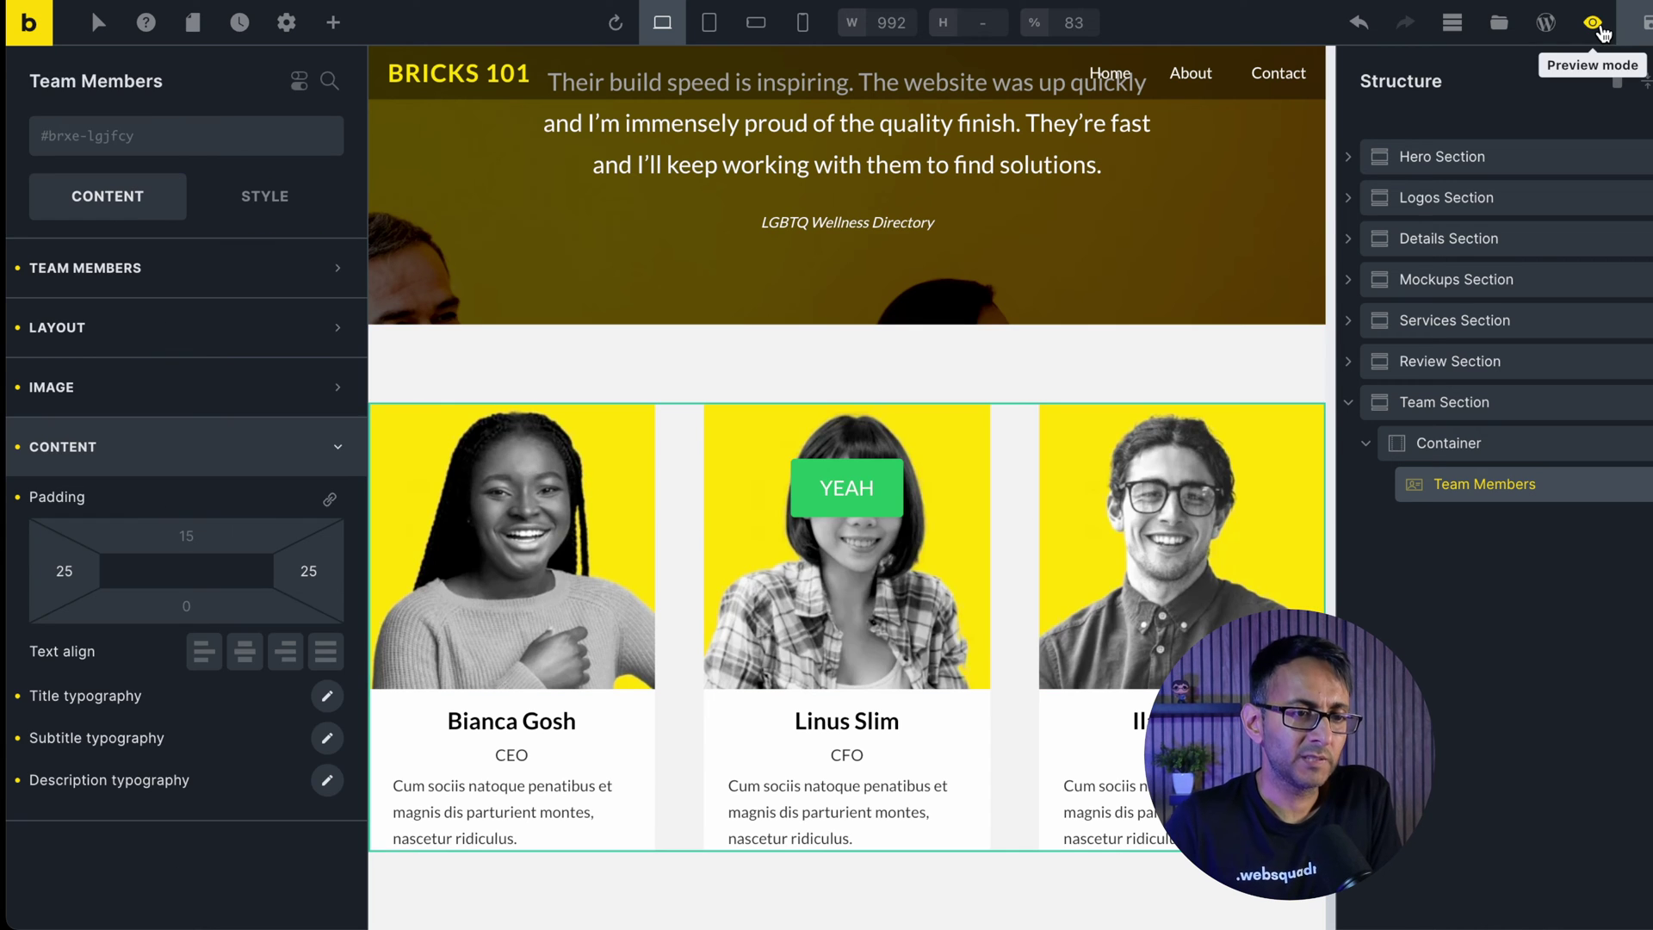
# Preview the page and examine the team section together with the reviews above it.
pyautogui.click(1594, 24)
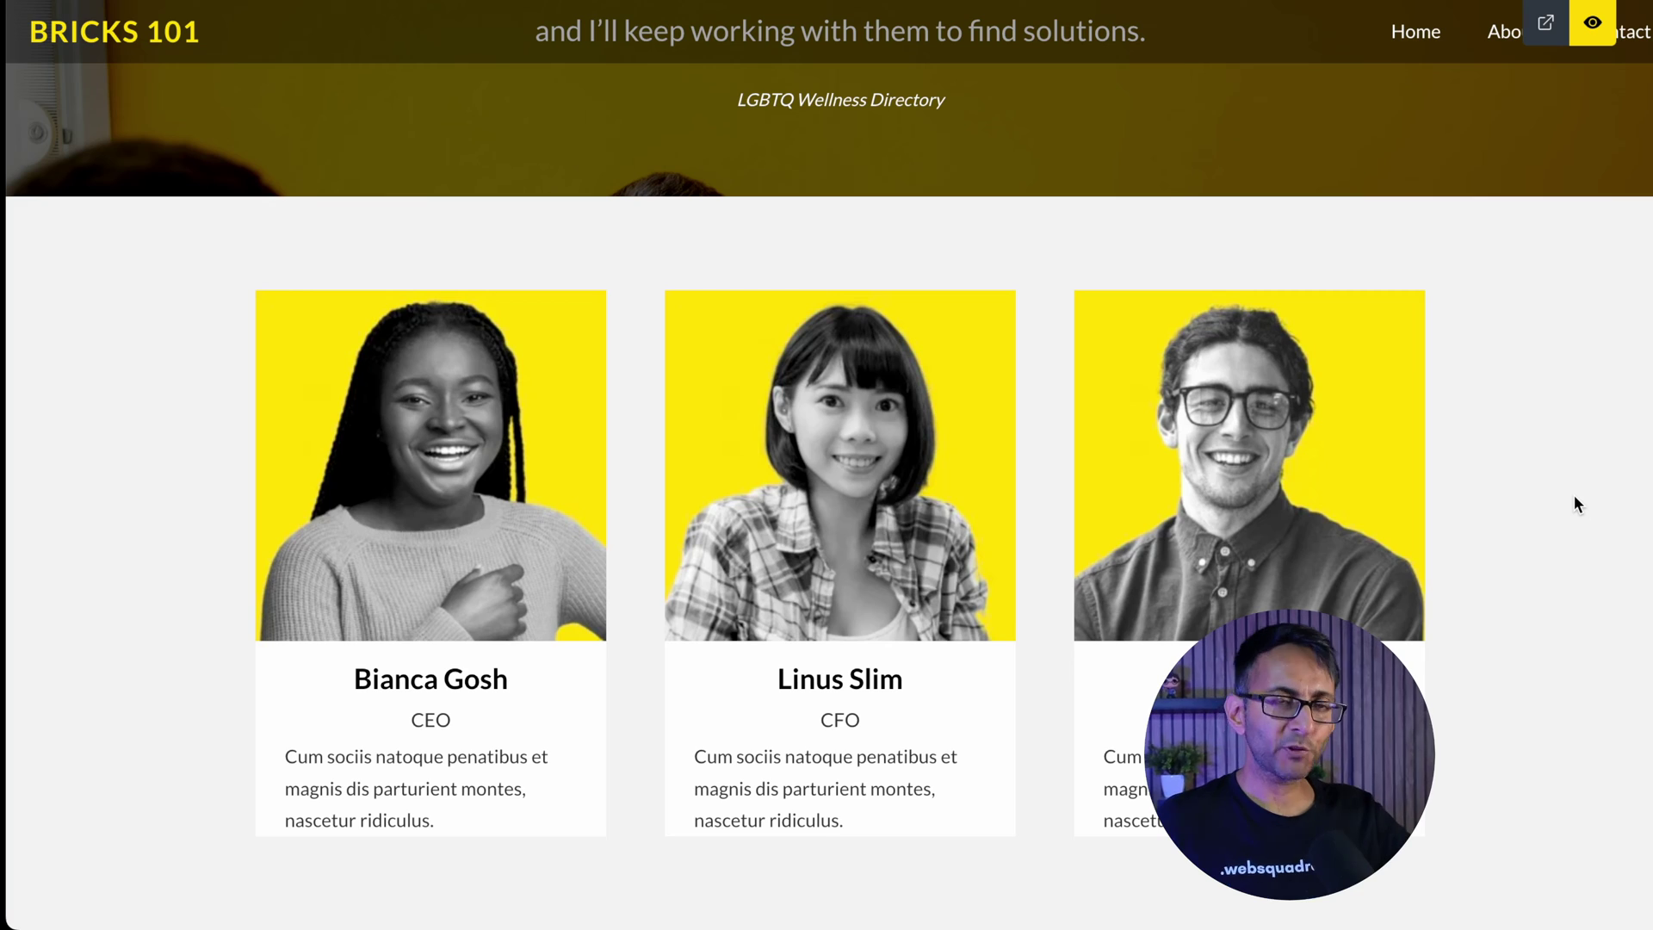
pyautogui.scroll(5, 1608, 620)
pyautogui.scroll(-5, 1604, 634)
pyautogui.scroll(5, 1605, 638)
pyautogui.scroll(-5, 1604, 638)
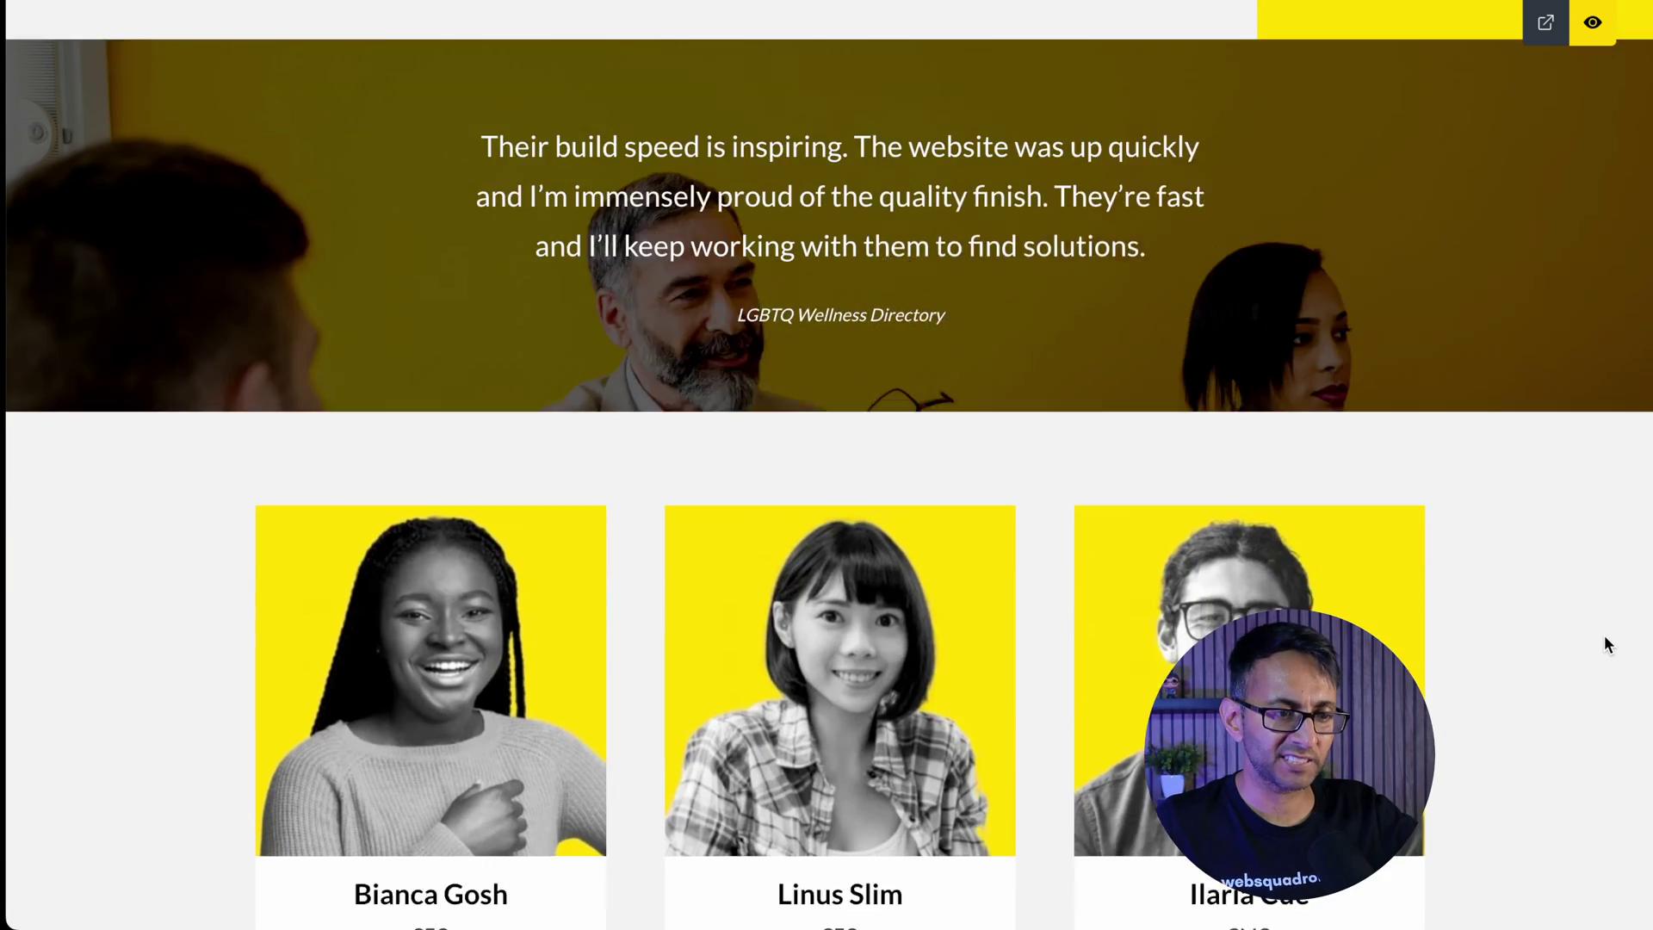
pyautogui.scroll(-1, 1603, 638)
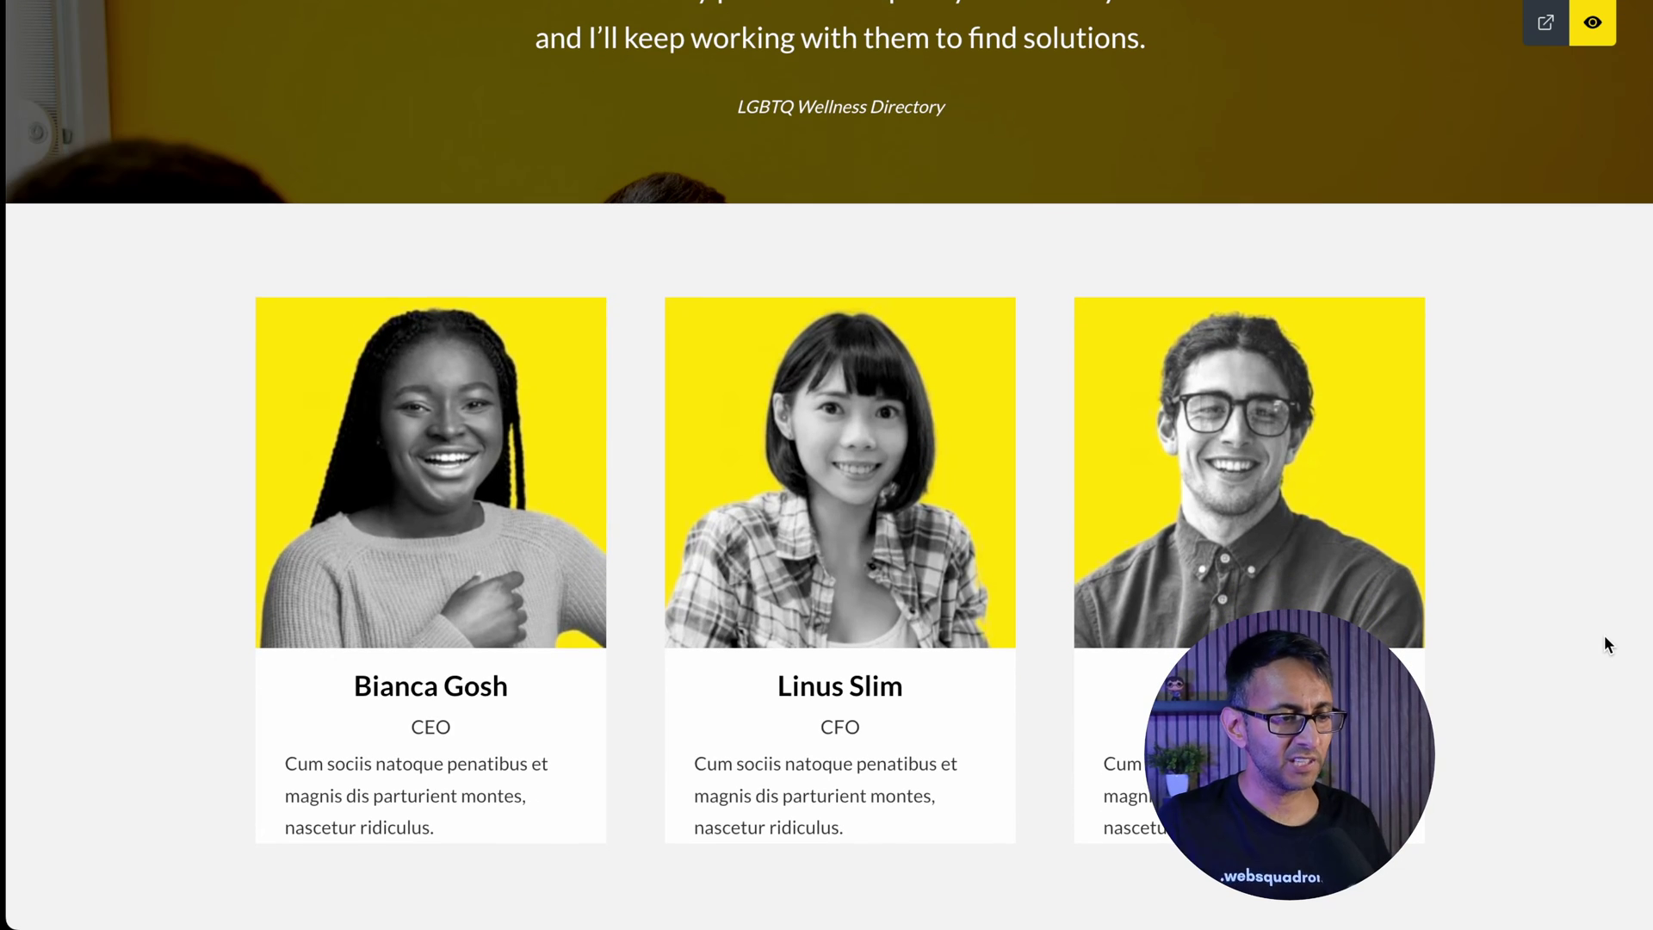
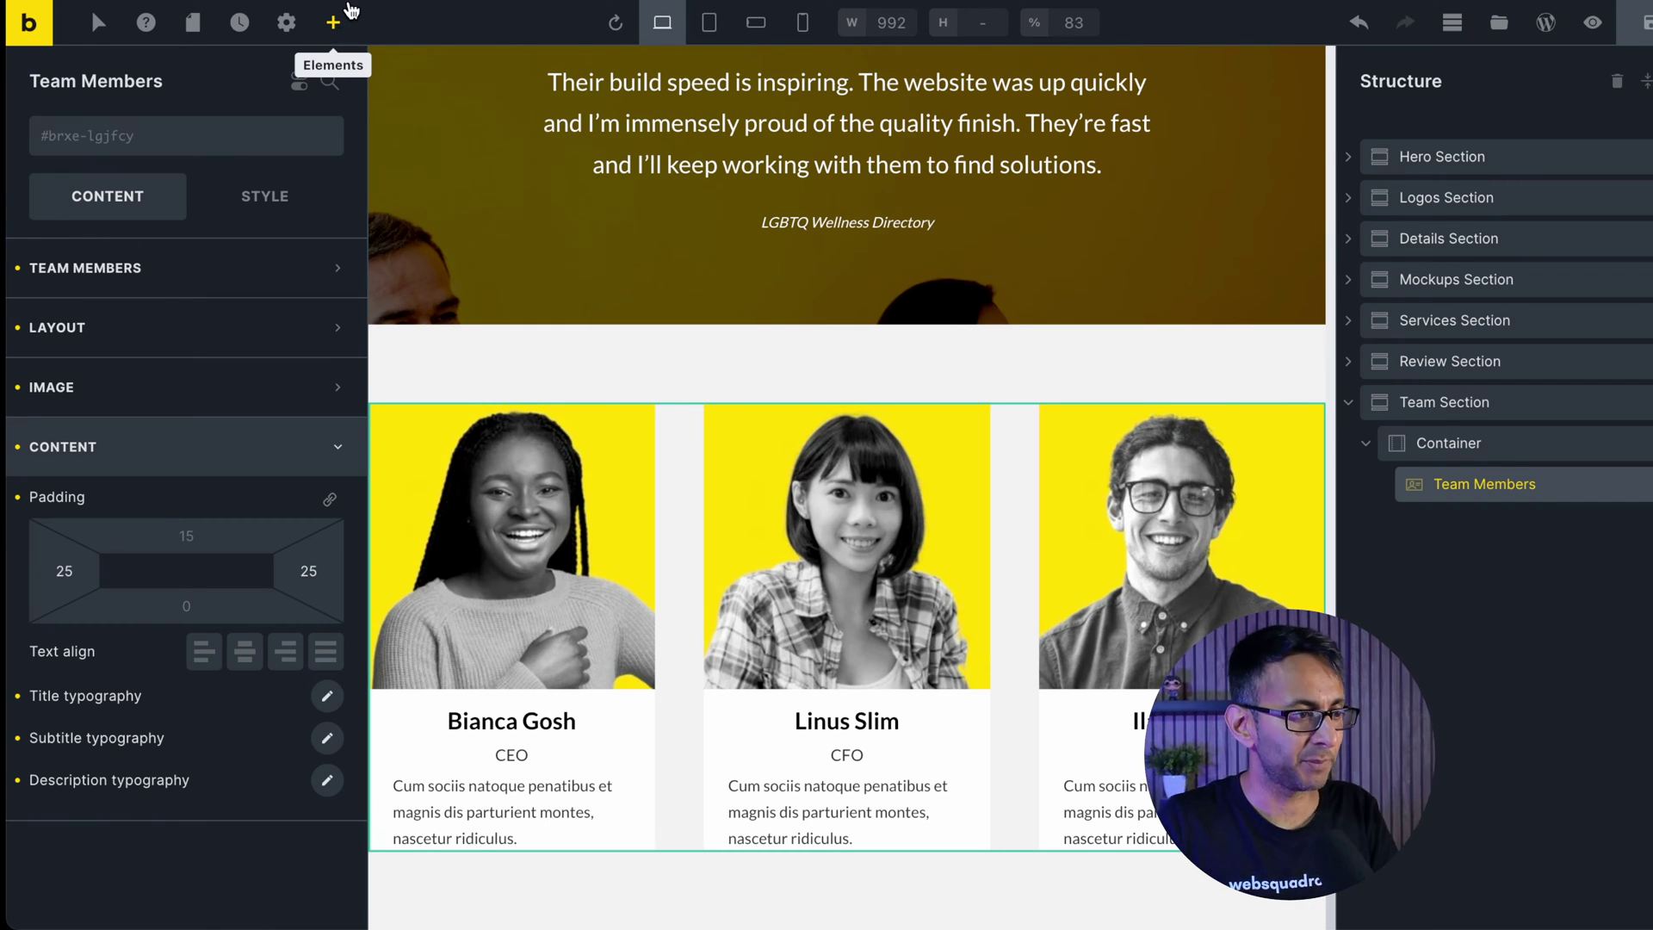
# Add an Icon List element inside the Team Section's container, directly after the Team Members element.
pyautogui.click(332, 31)
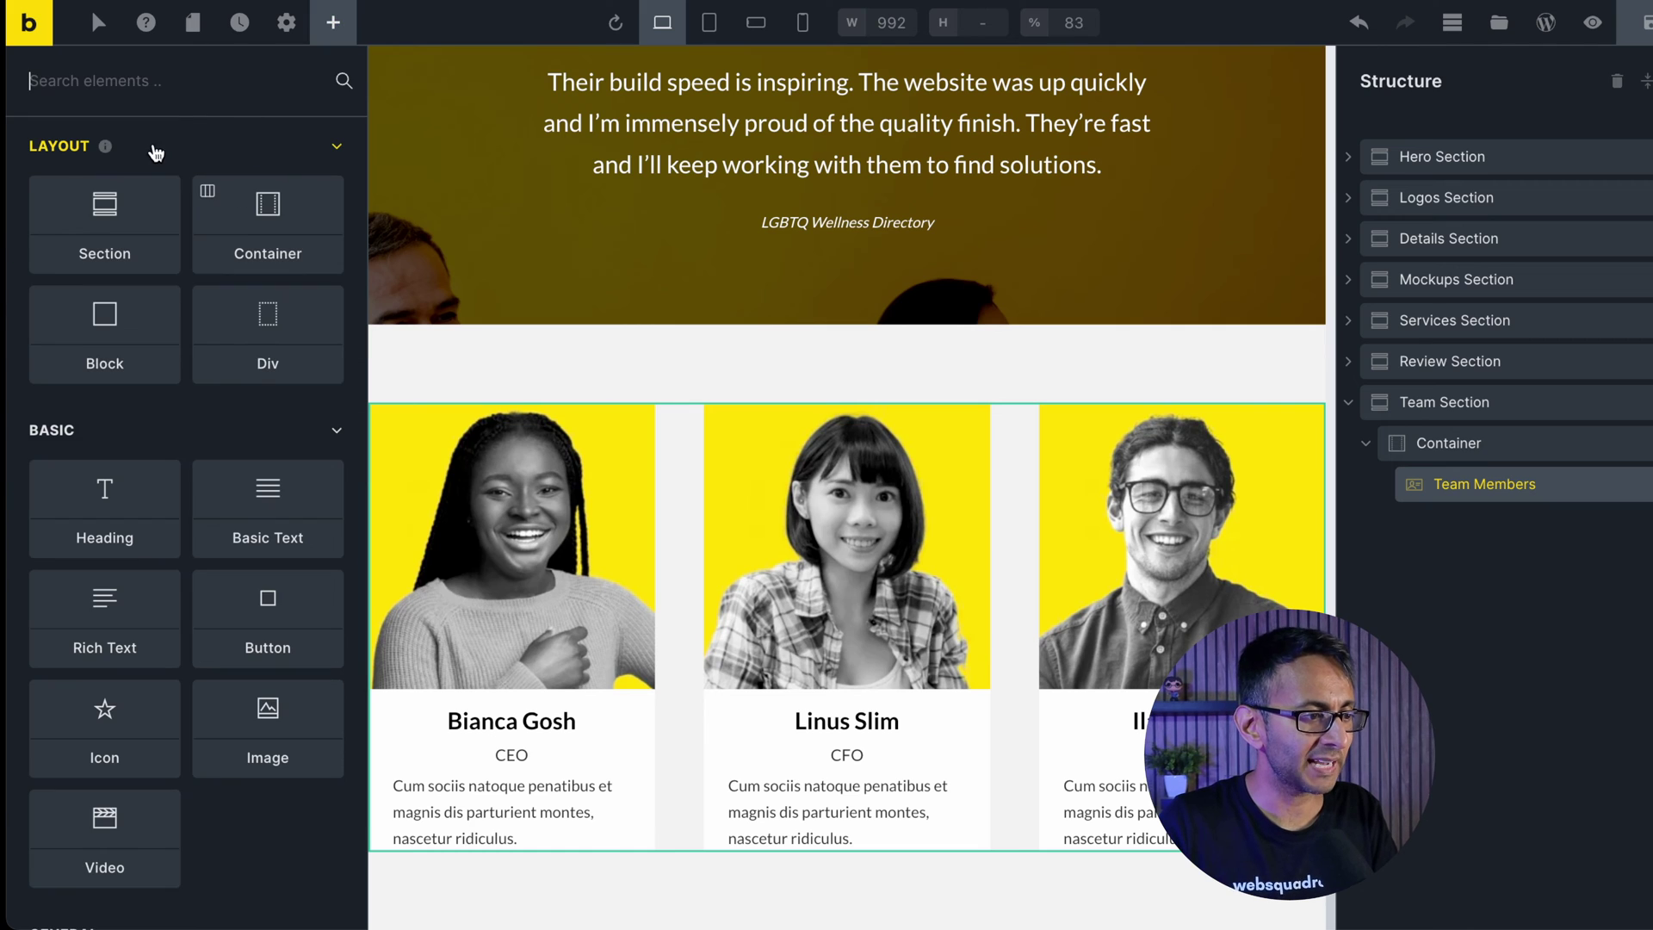
pyautogui.click(179, 93)
pyautogui.write('icon')
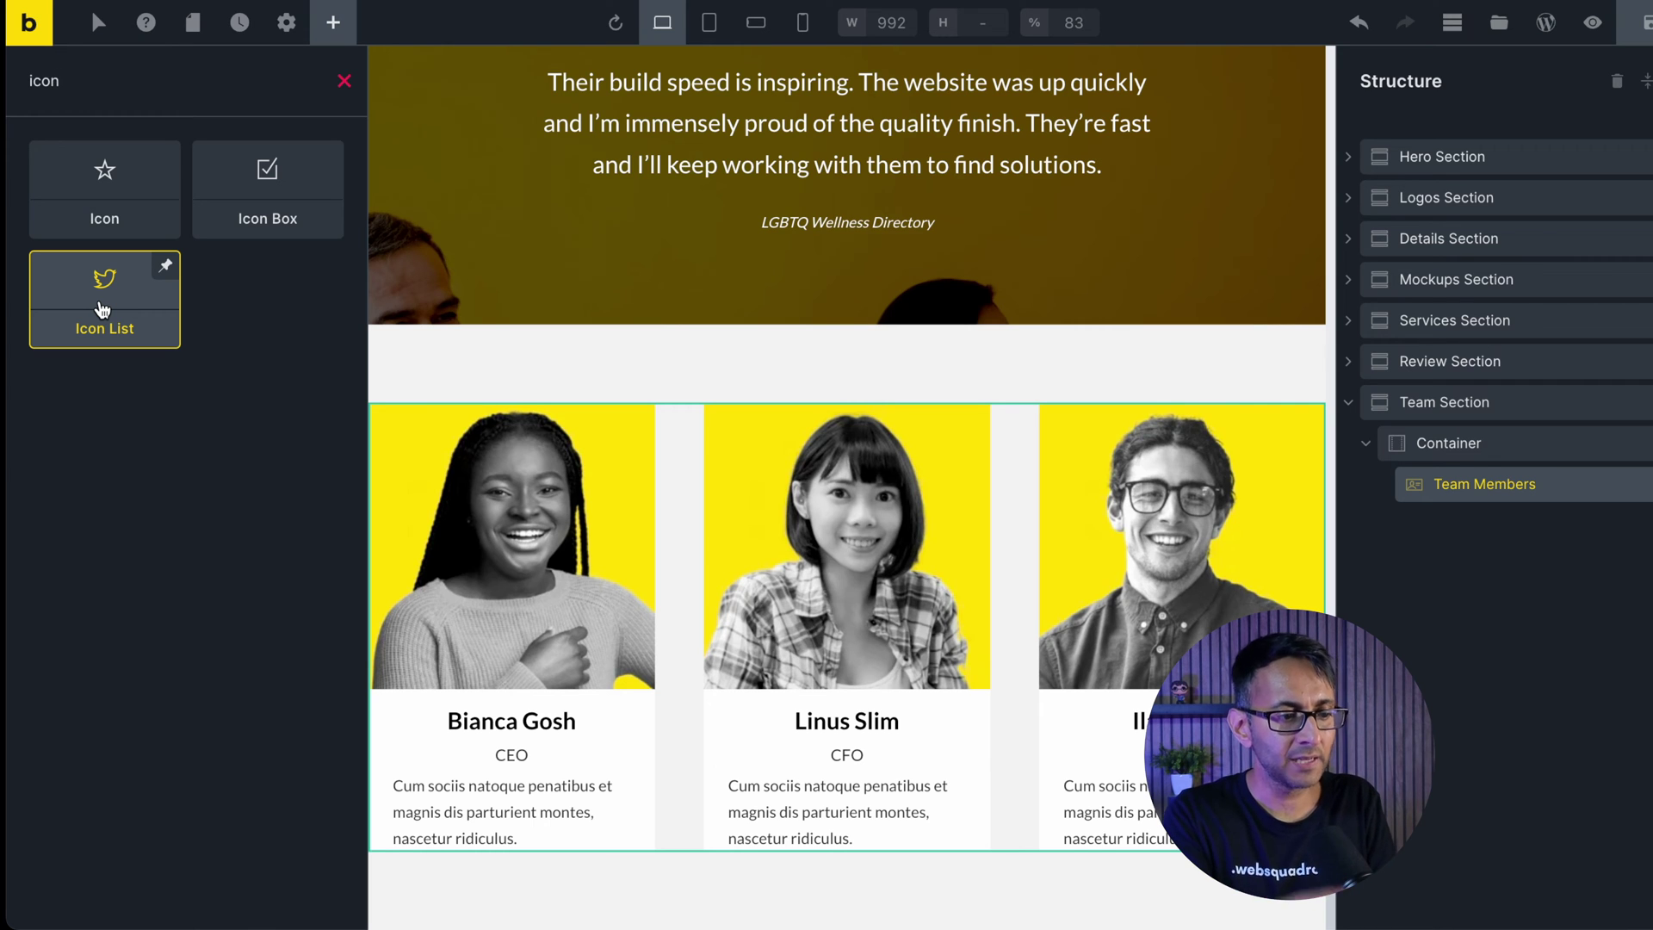
pyautogui.moveTo(81, 300); pyautogui.dragTo(1528, 512)
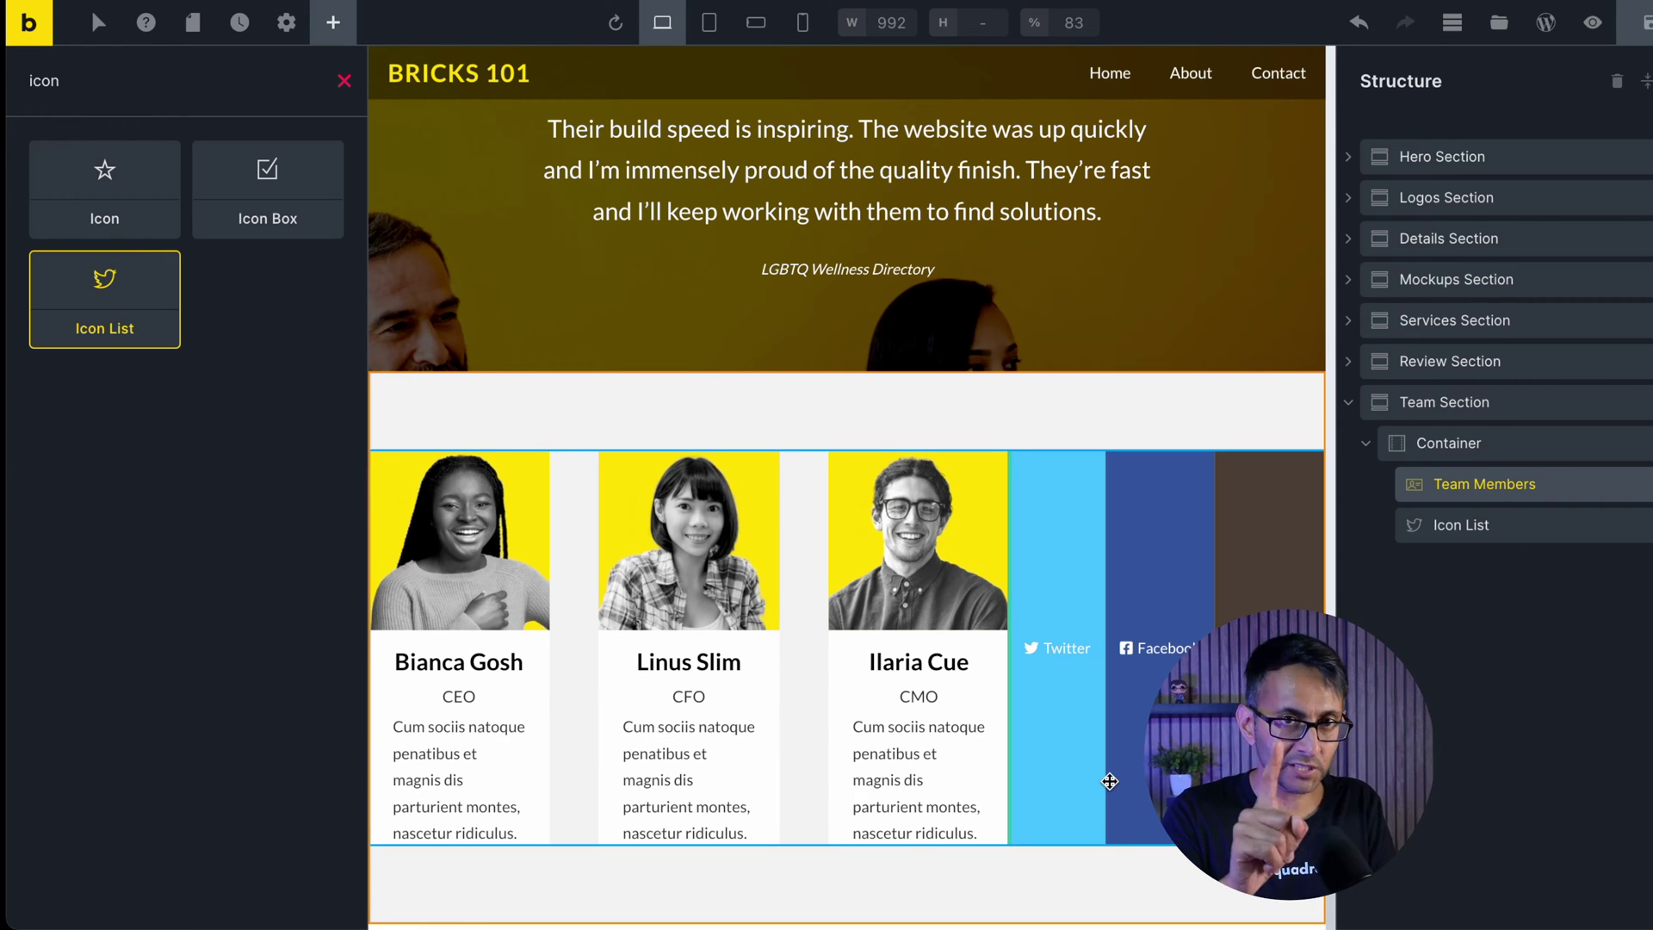
# Set the Team Section container's flex wrap to Wrap.
pyautogui.click(1507, 449)
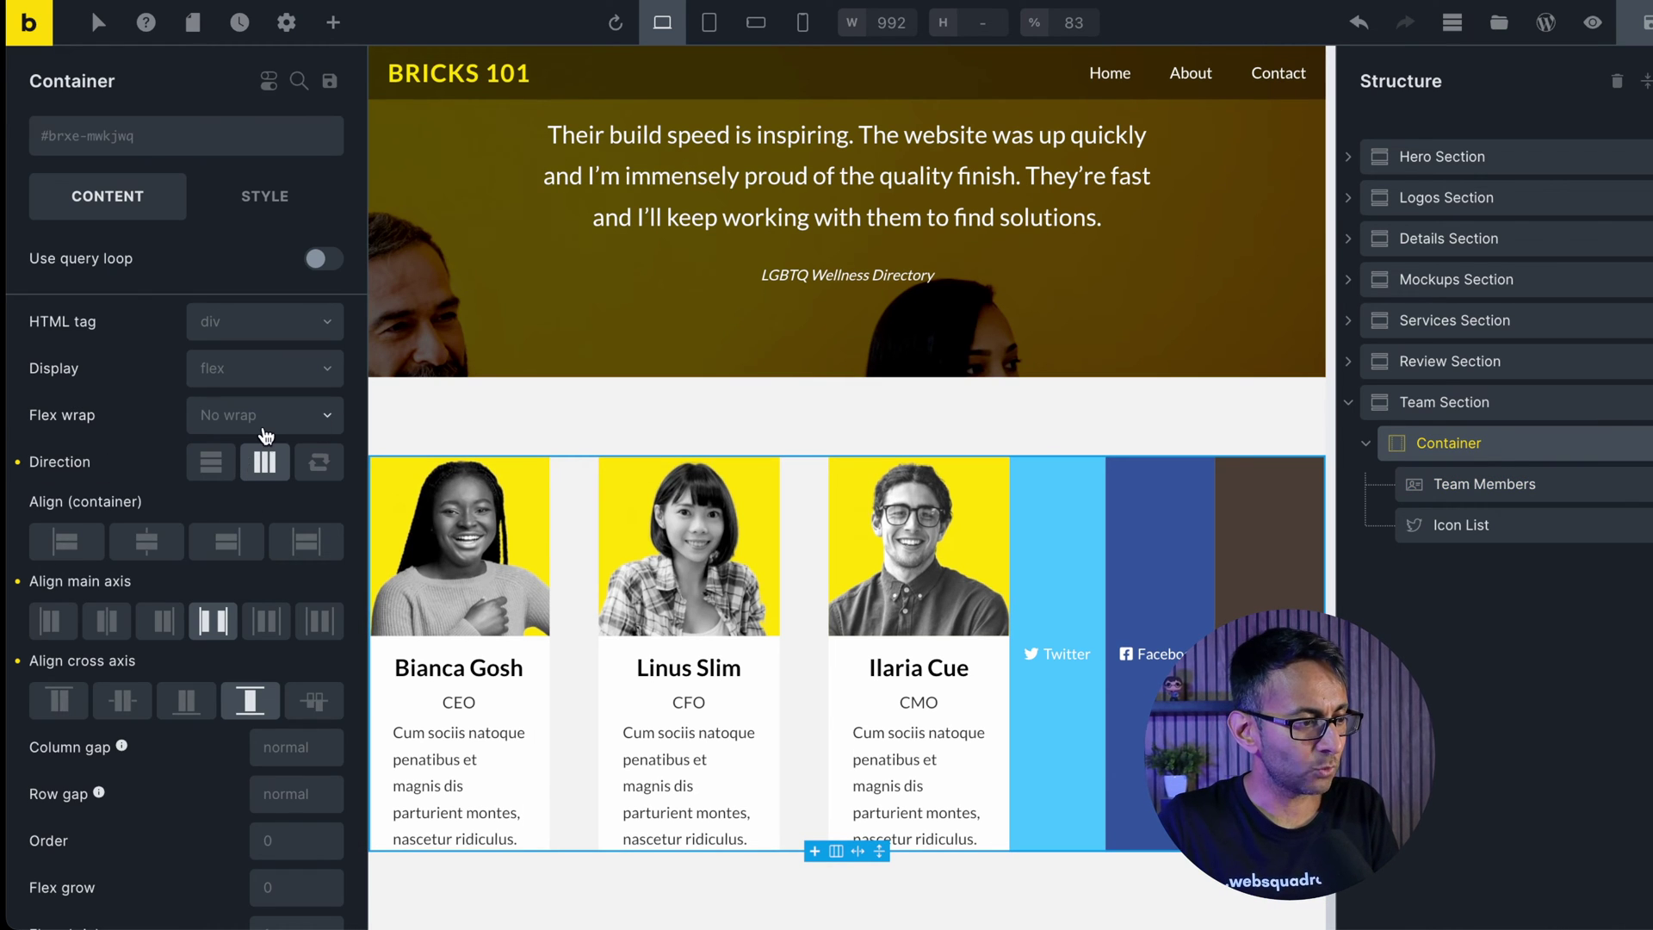
pyautogui.click(321, 418)
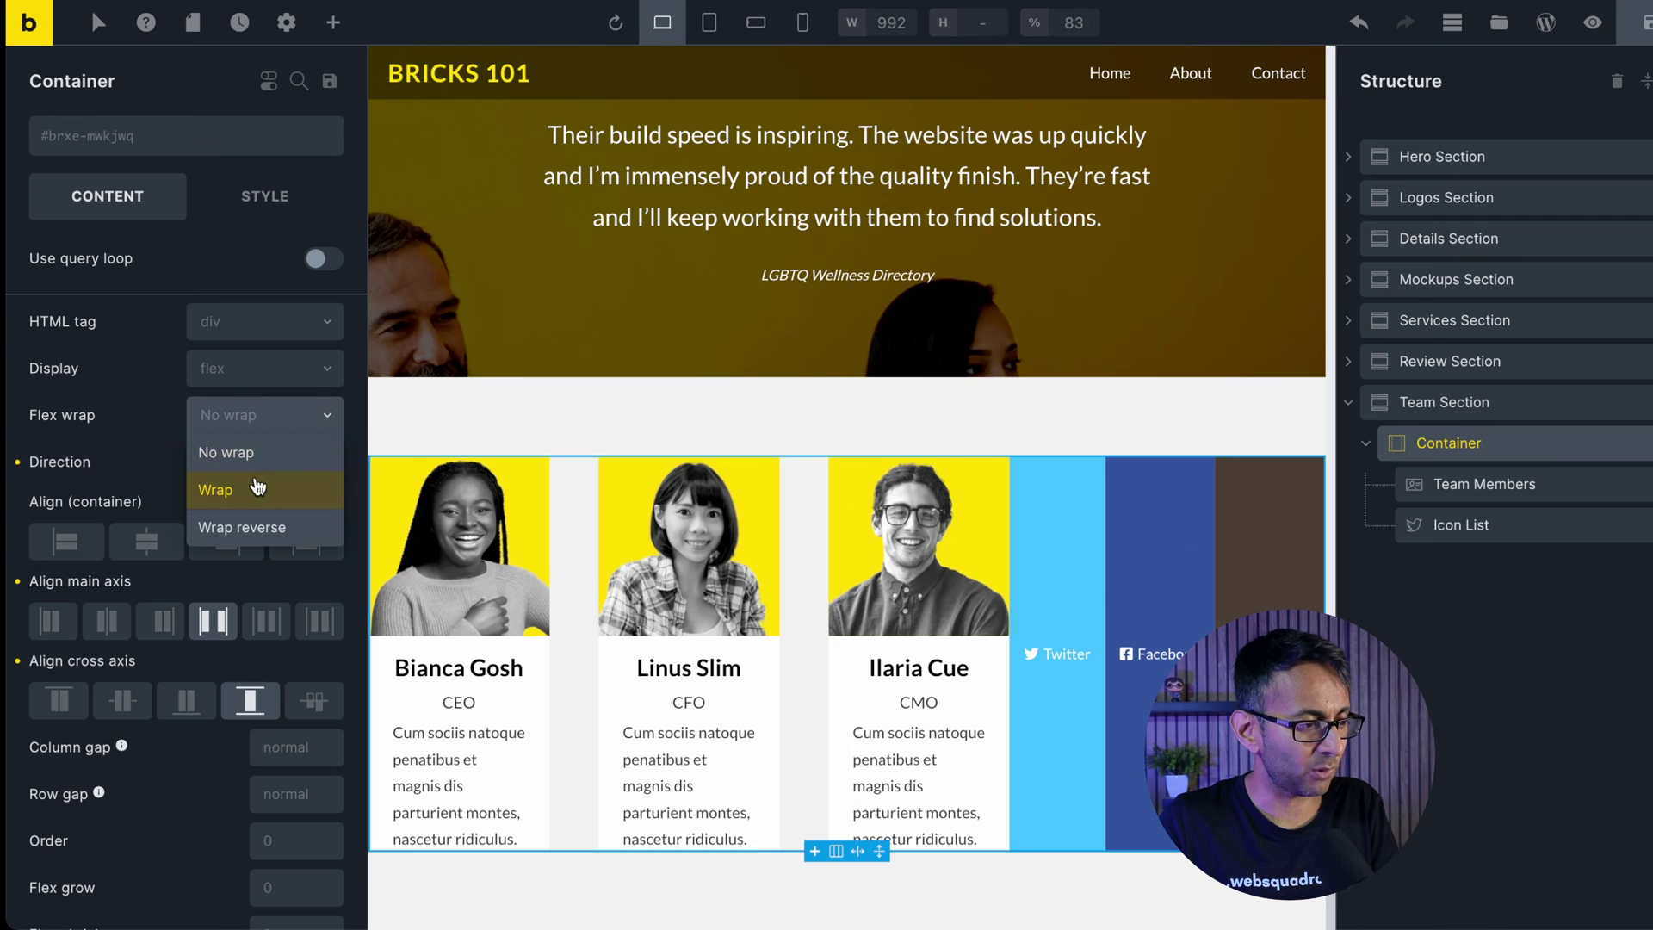
pyautogui.click(258, 487)
pyautogui.scroll(-1, 939, 820)
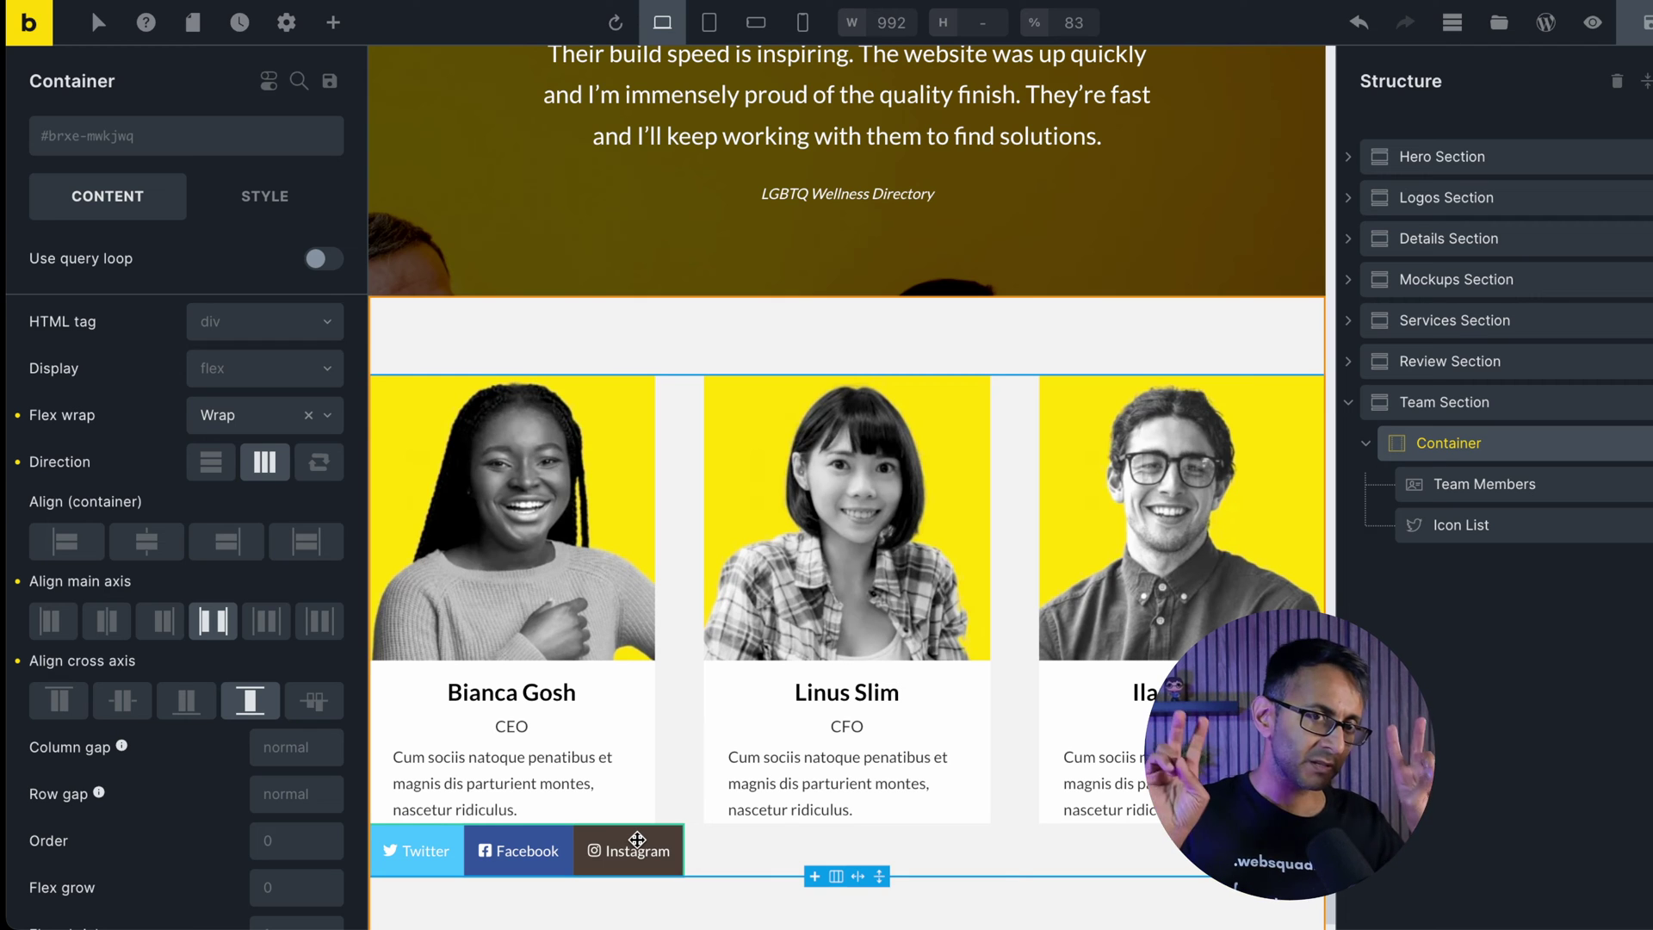
# Clear the labels of the social icons in the Icon List and set the spacing between items to 5.
pyautogui.click(1558, 532)
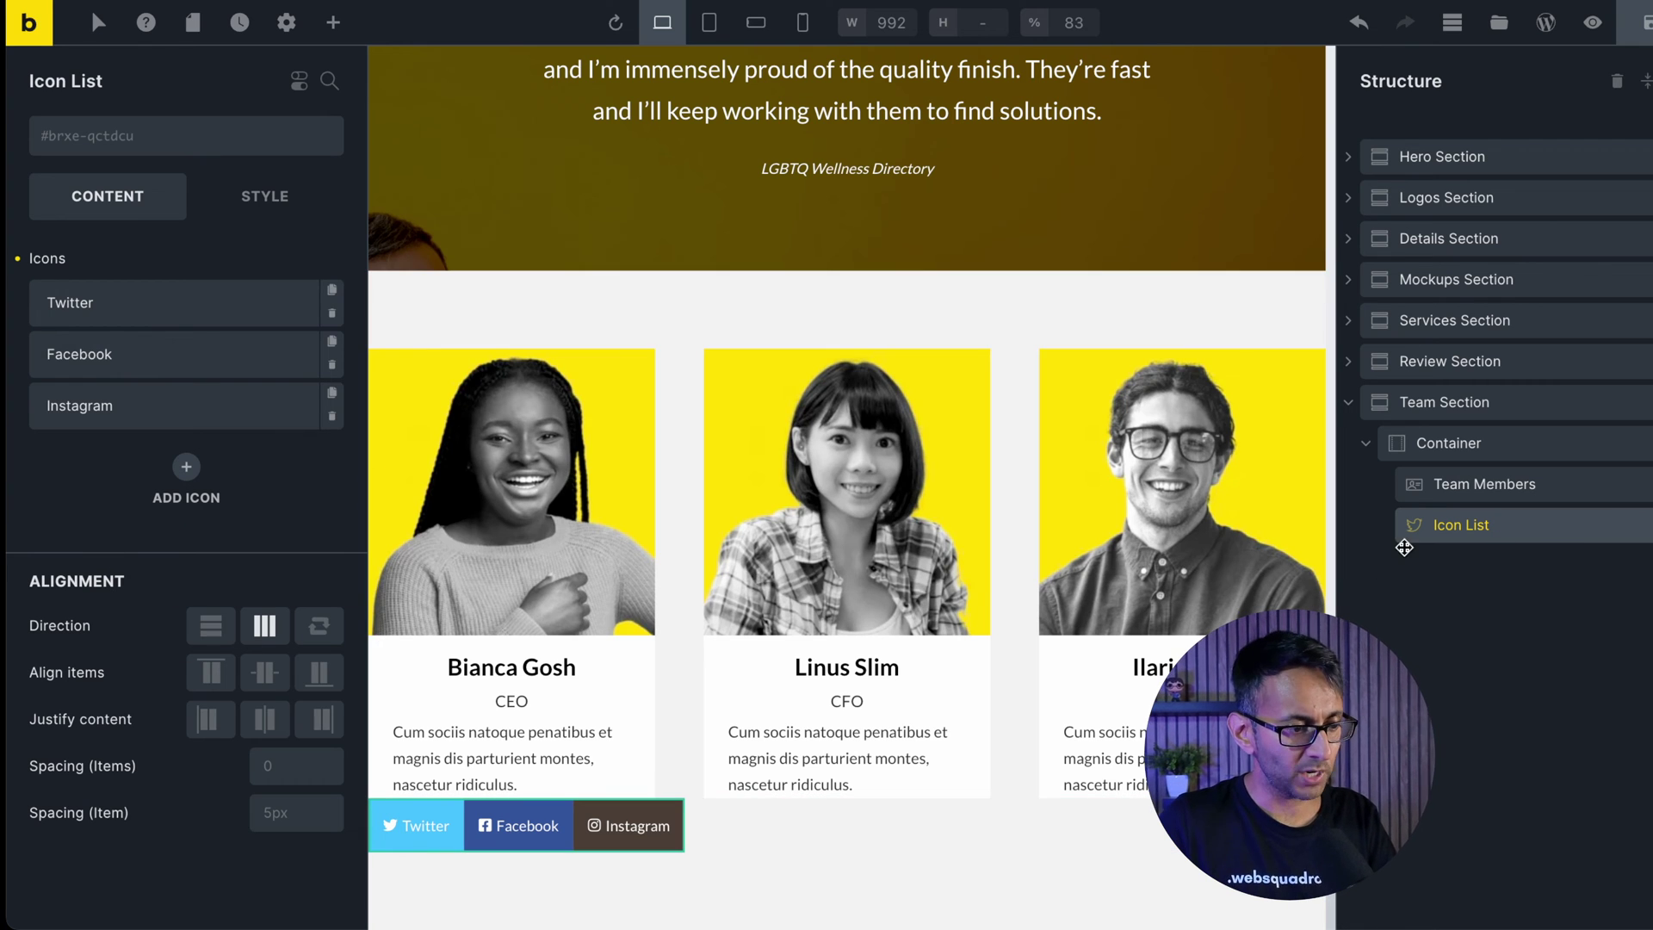
pyautogui.click(247, 309)
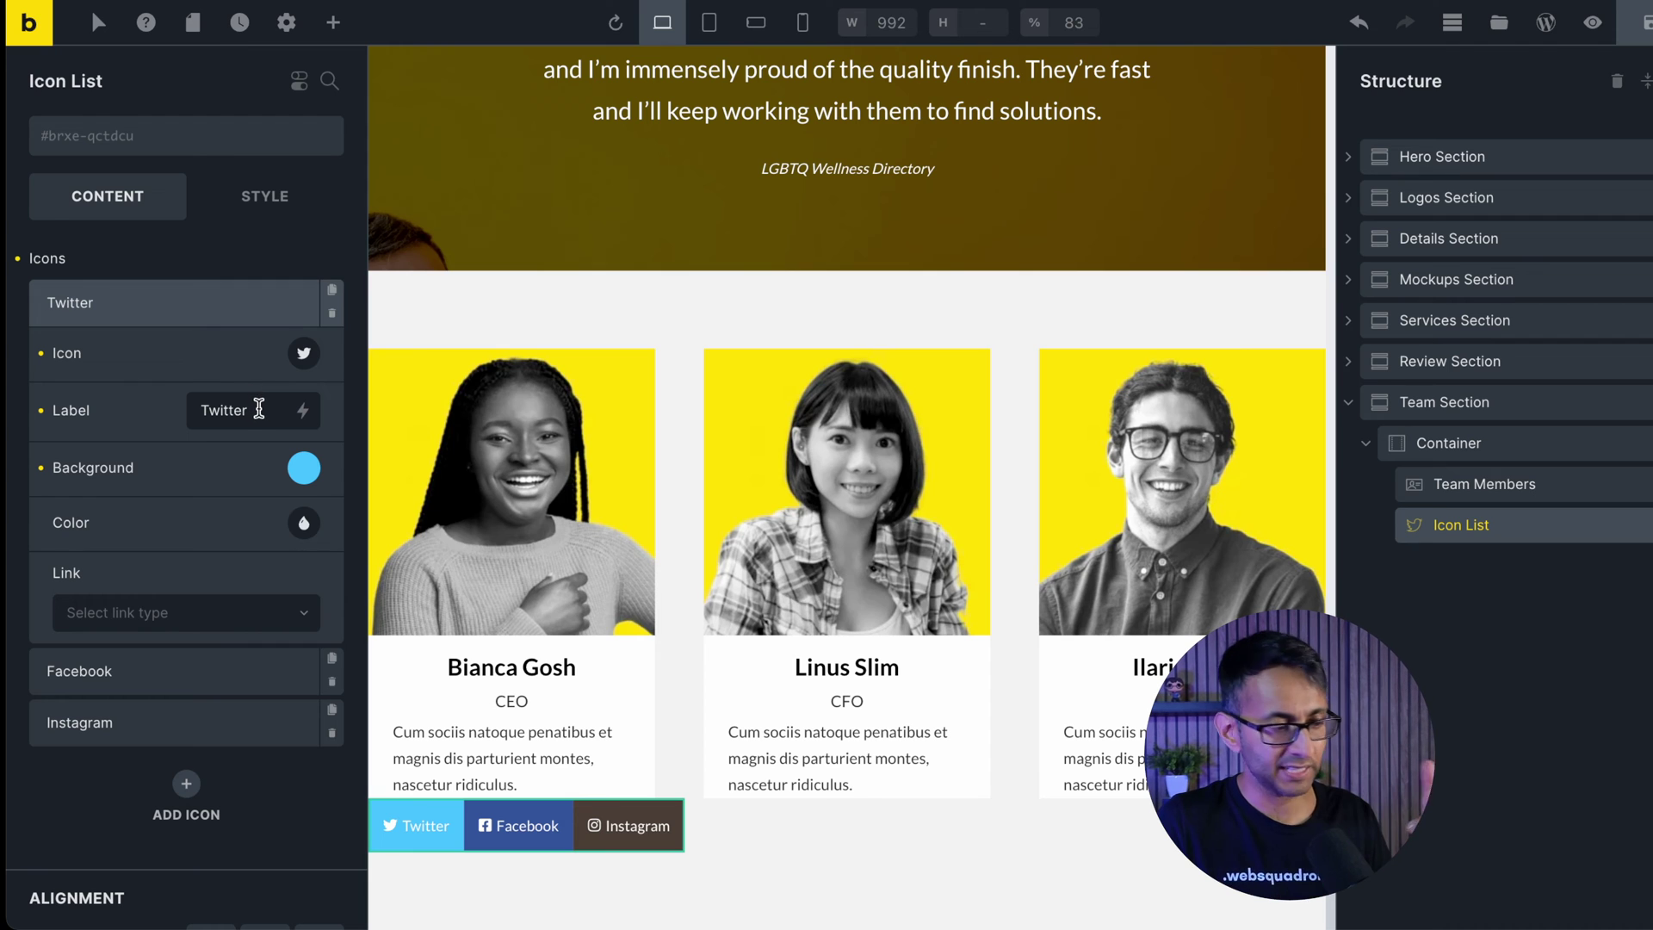
pyautogui.moveTo(258, 407); pyautogui.dragTo(147, 411)
pyautogui.press('BackSpace')
pyautogui.click(172, 309)
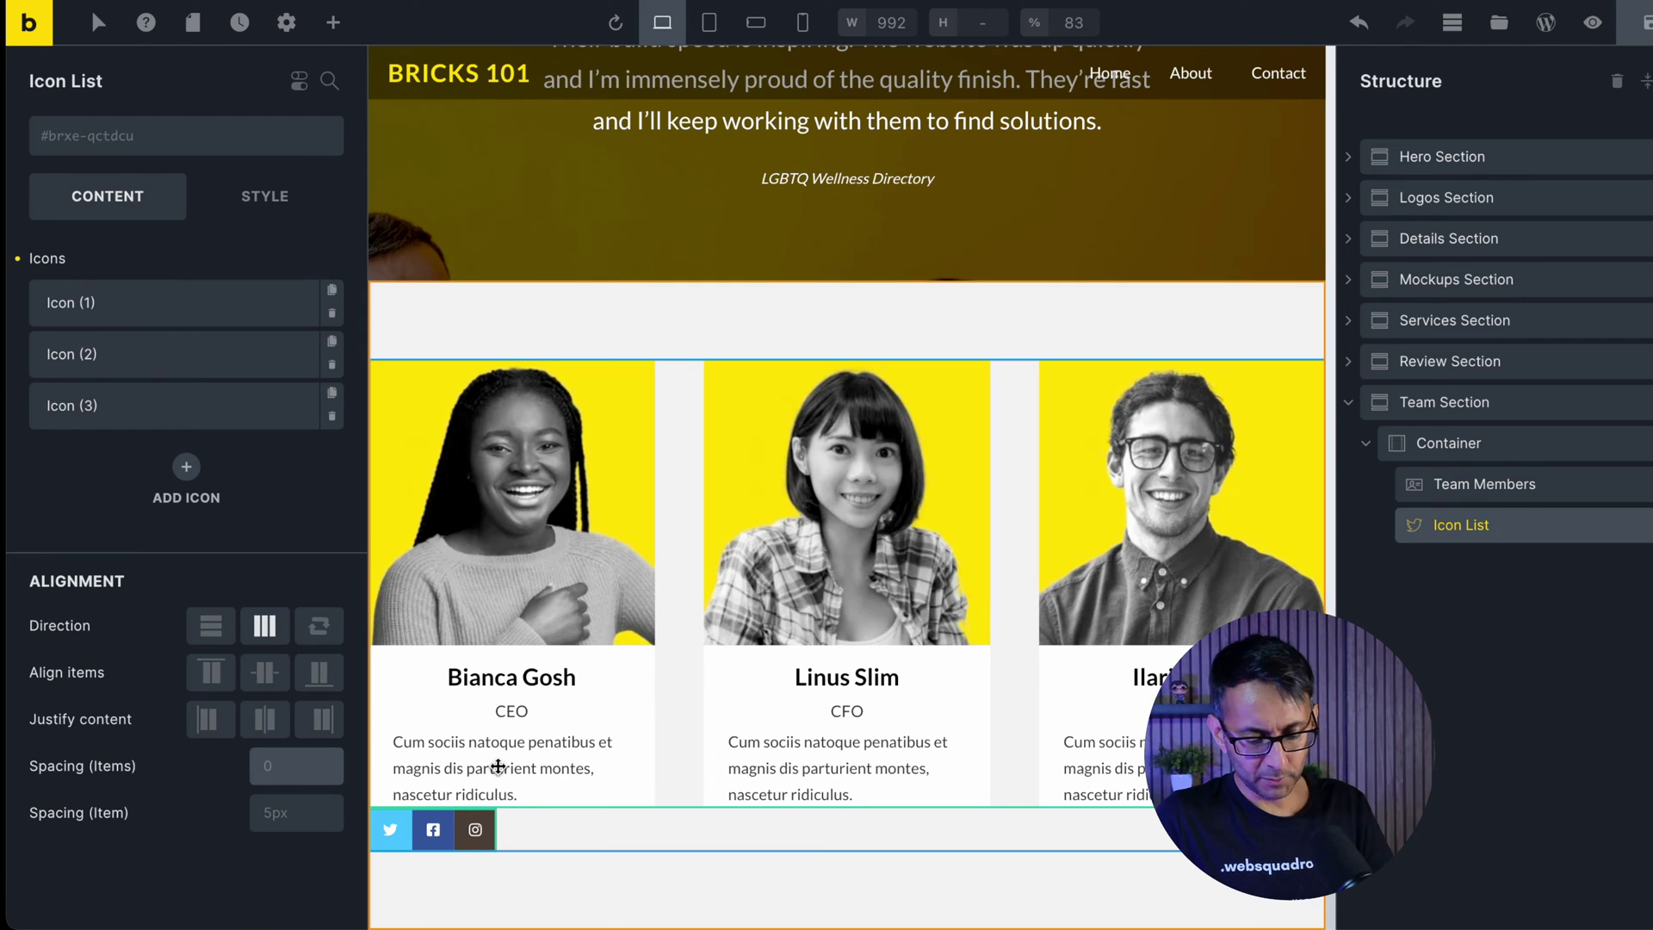
pyautogui.write('5')
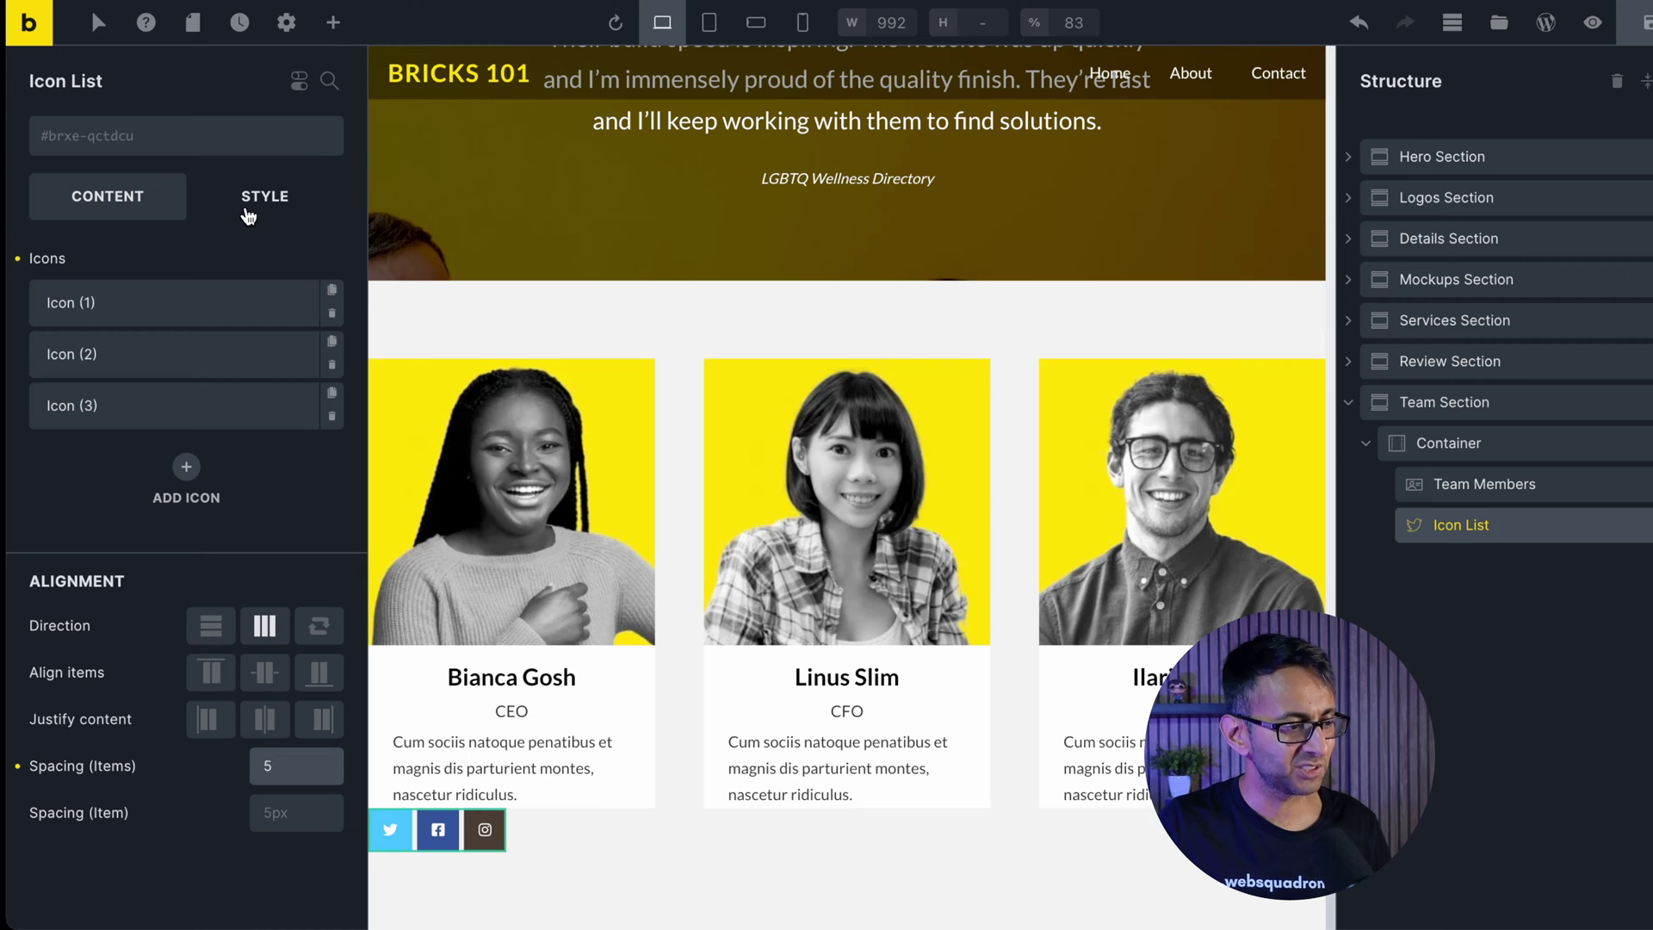
# Change the Twitter icon's background colour to #4db8ff.
pyautogui.click(155, 293)
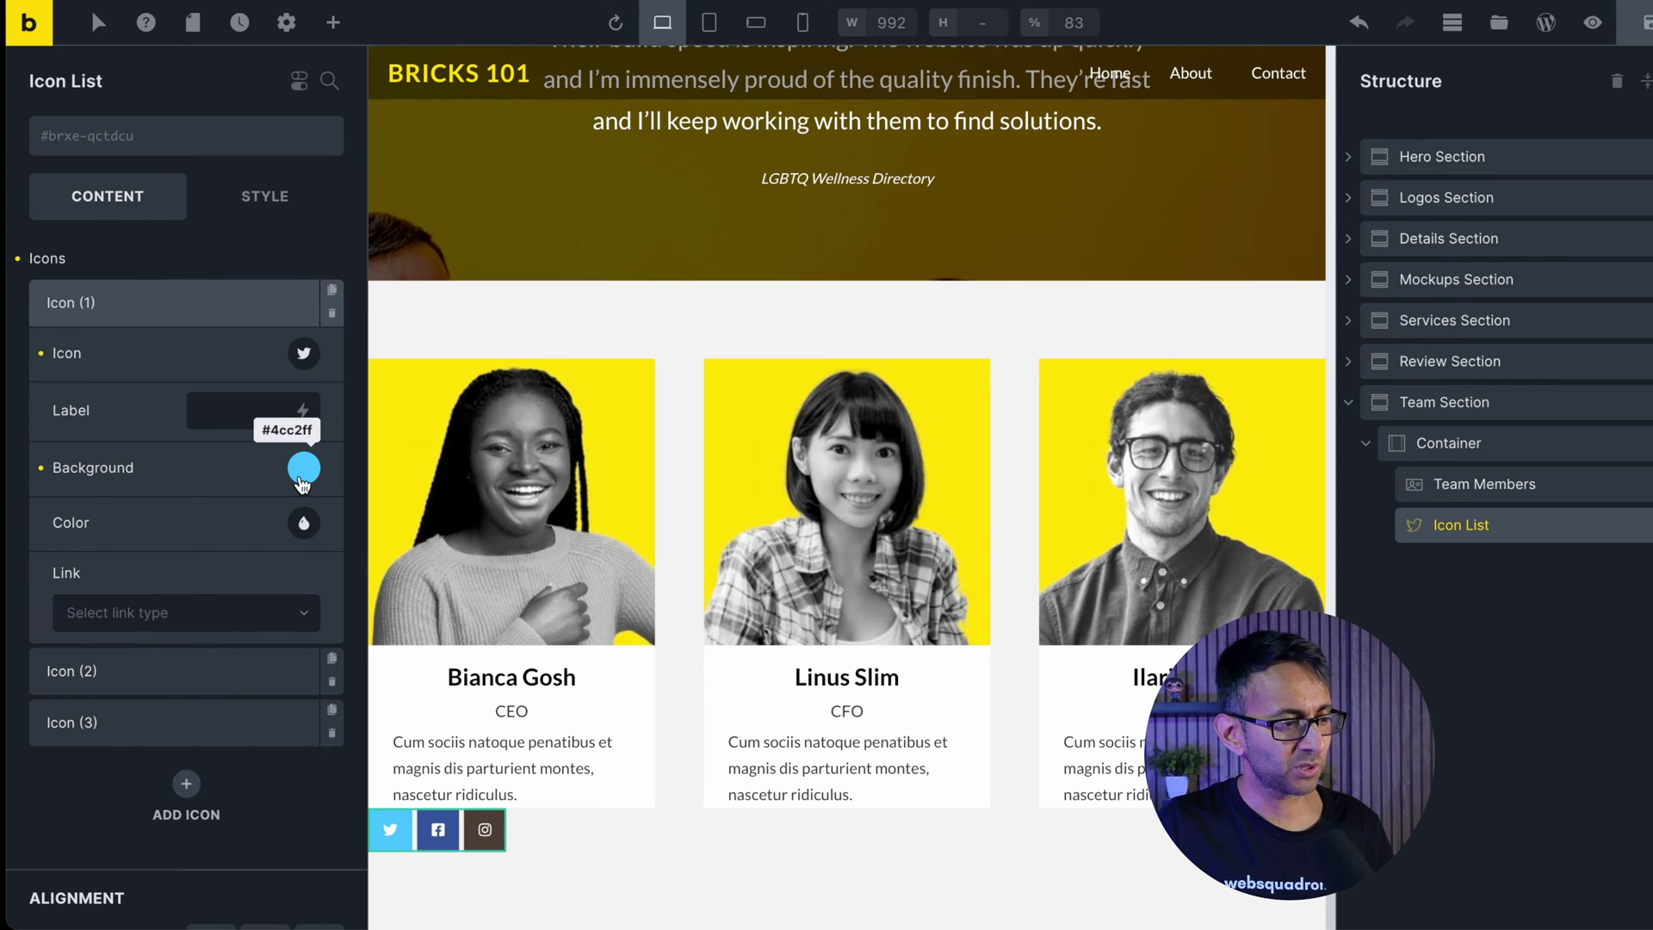
pyautogui.click(303, 471)
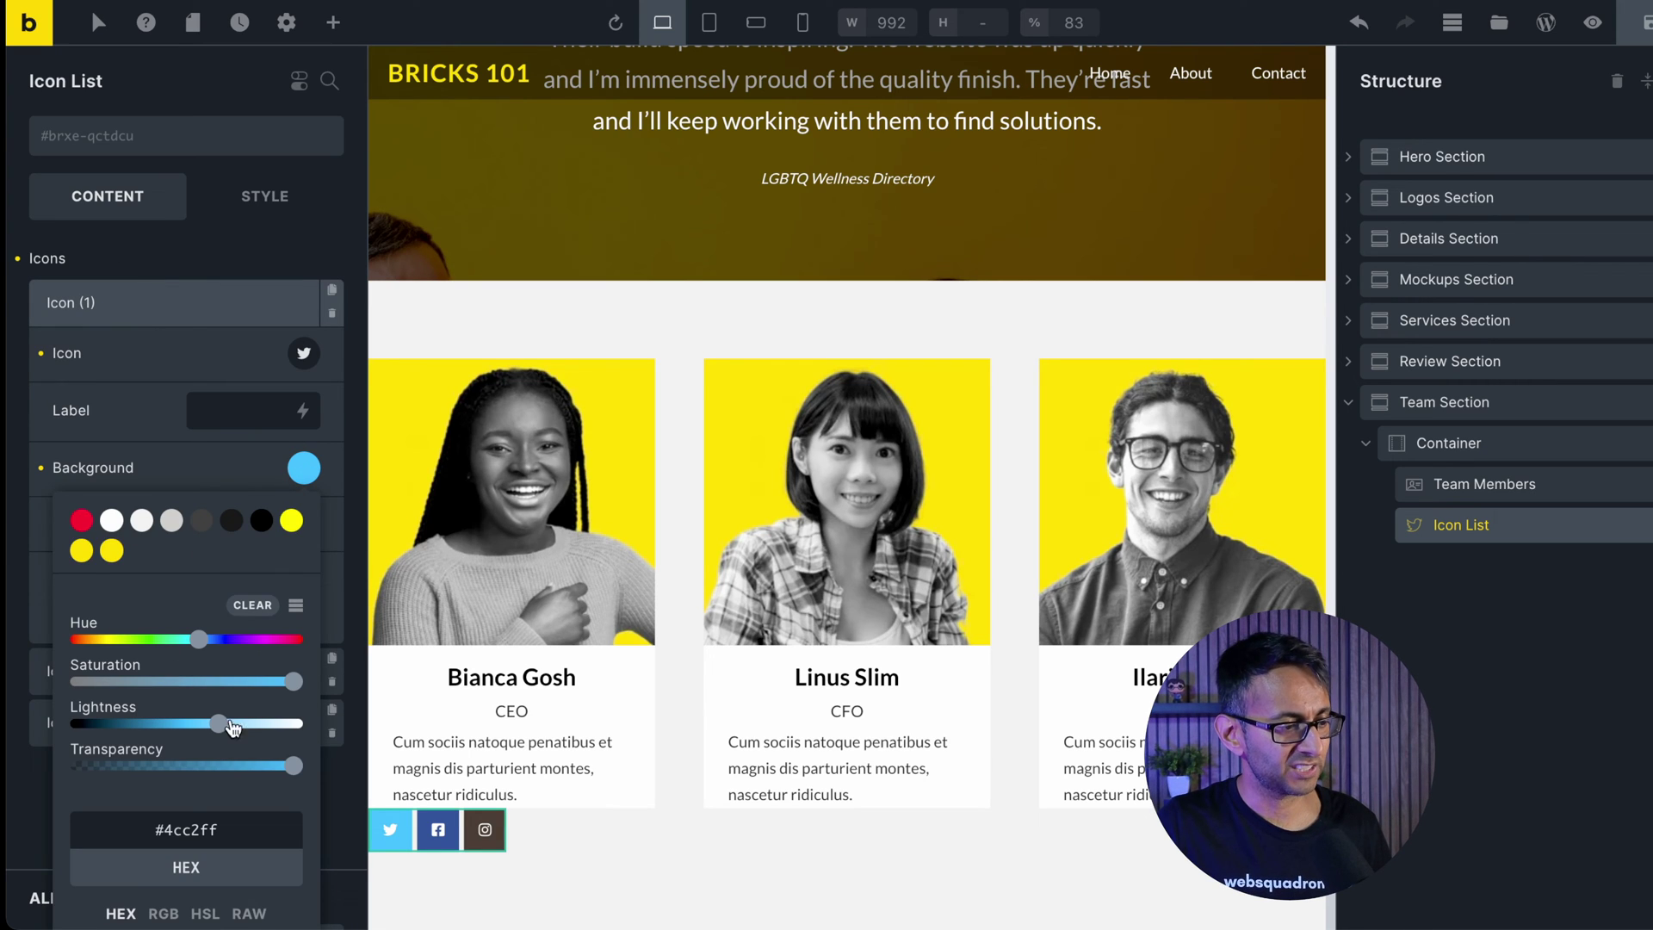
pyautogui.click(201, 640)
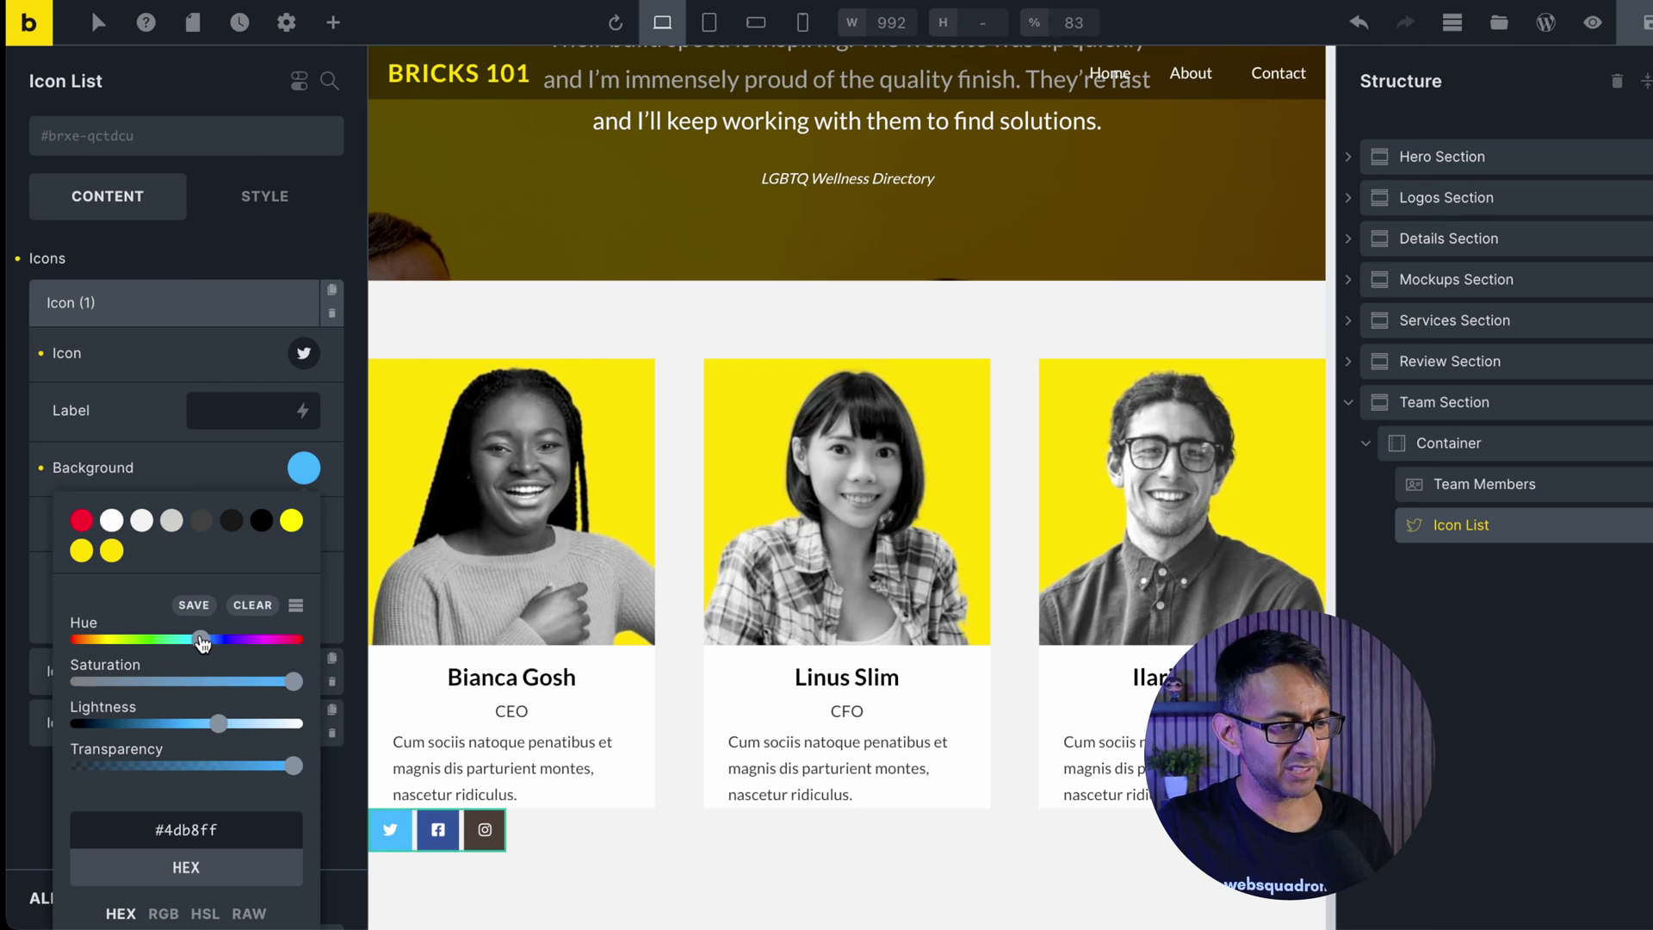
pyautogui.click(540, 850)
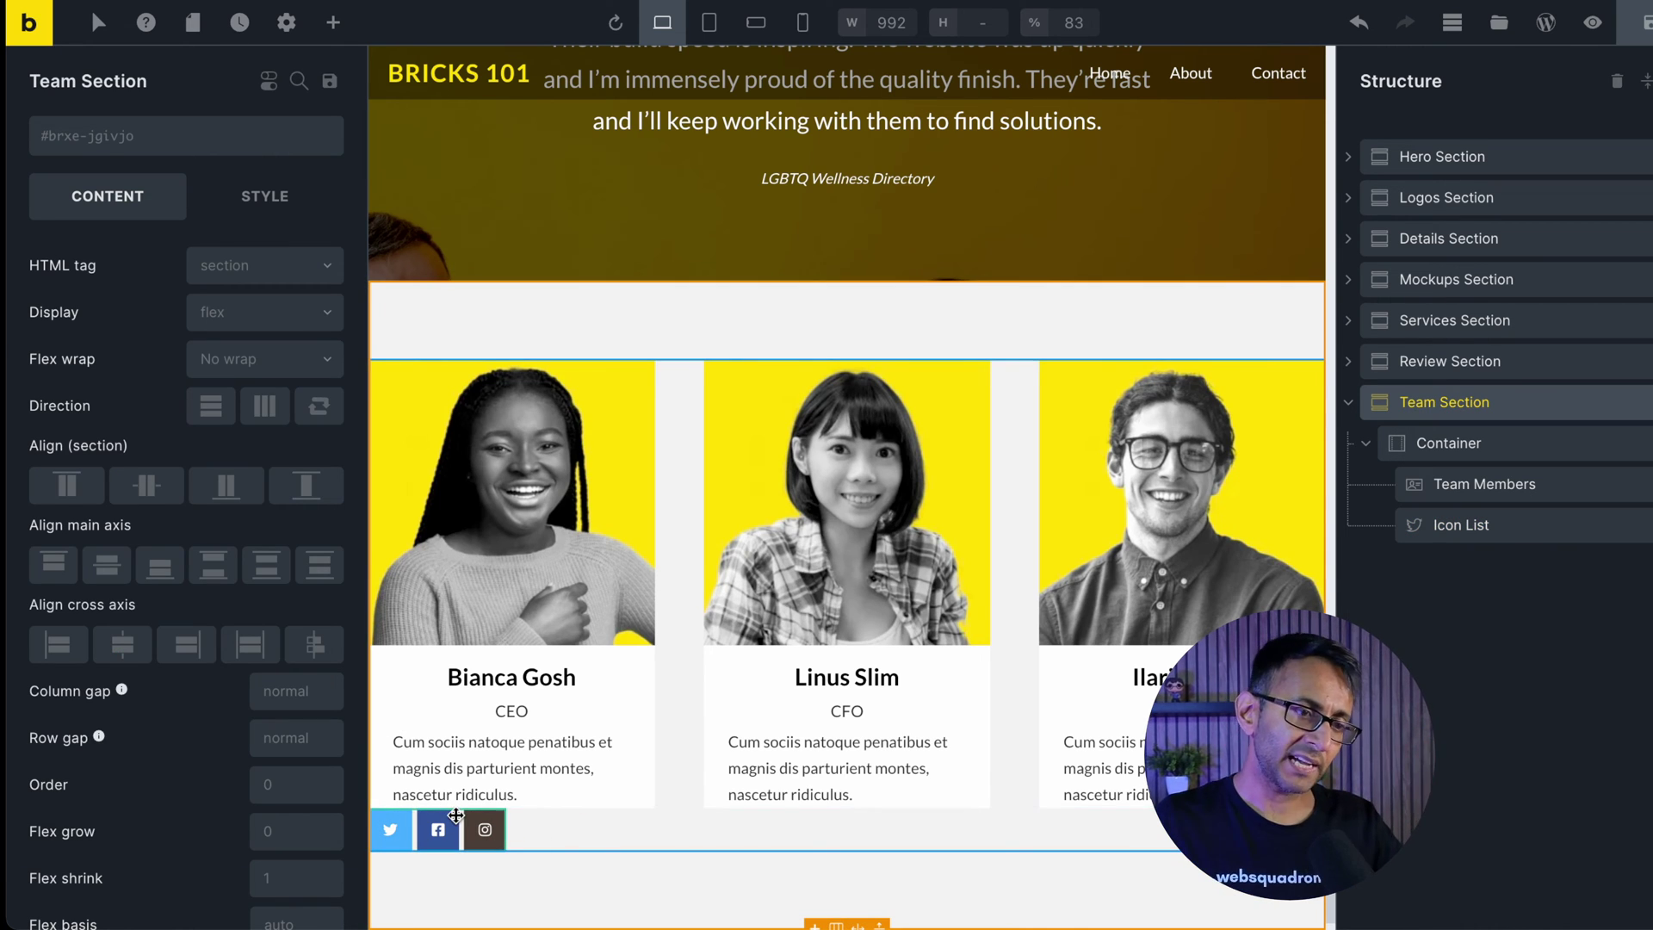
# Duplicate the Icon List twice so that each team member has its own set of icons.
pyautogui.rightClick(1502, 544)
pyautogui.click(1522, 637)
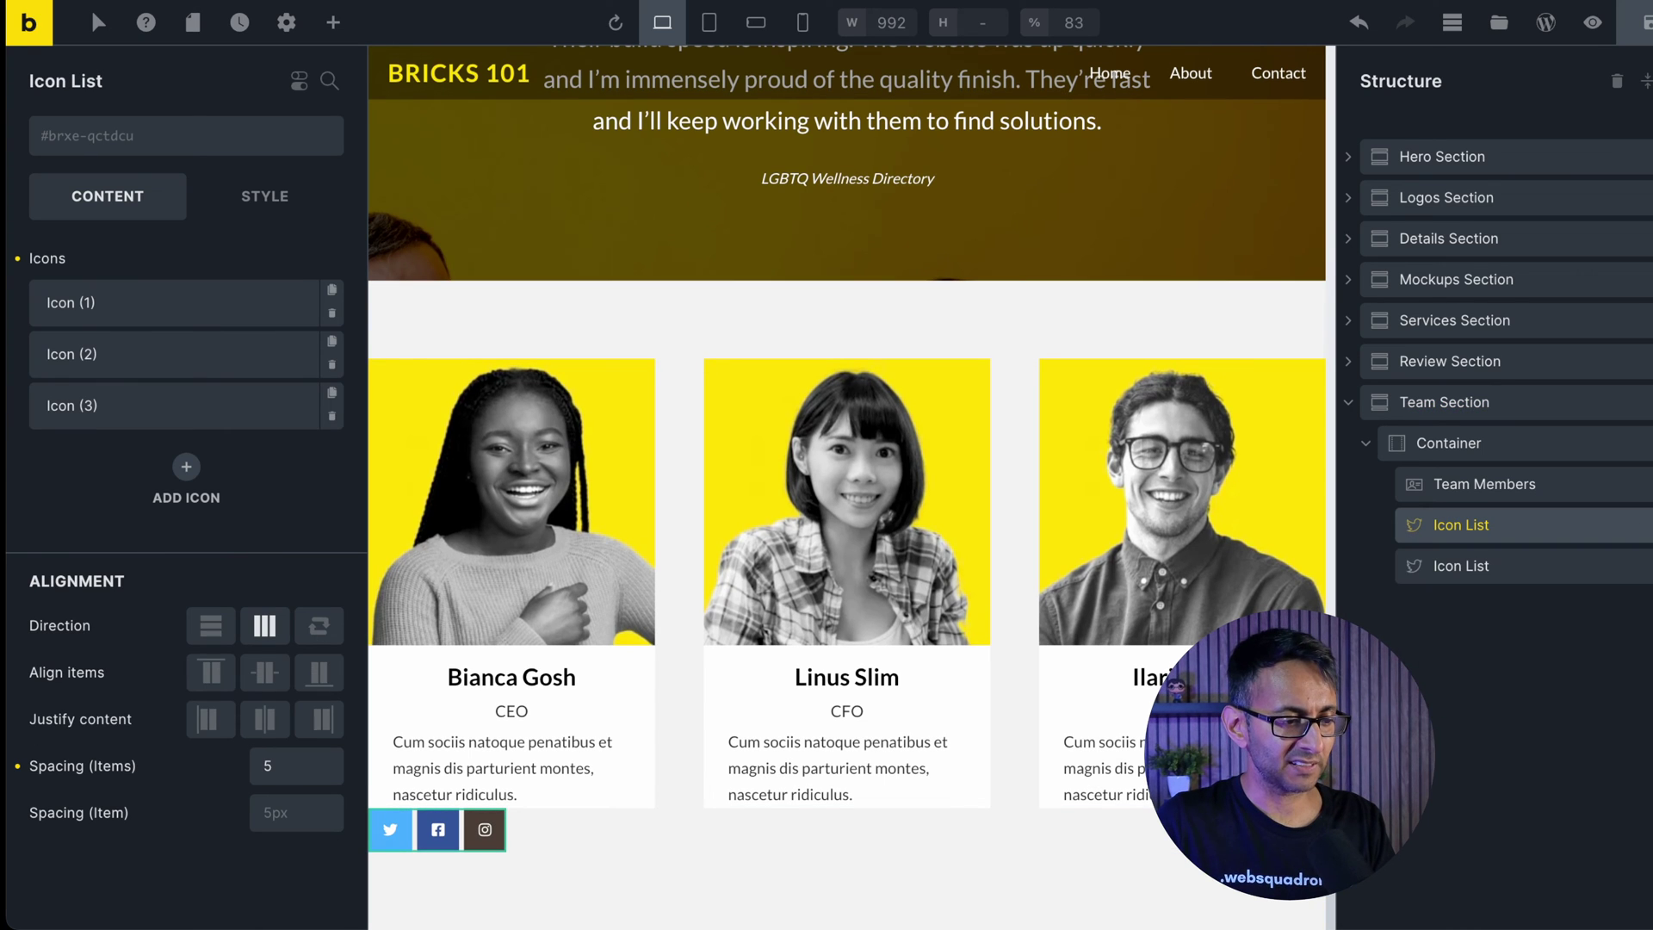
pyautogui.rightClick(1489, 577)
pyautogui.click(1520, 671)
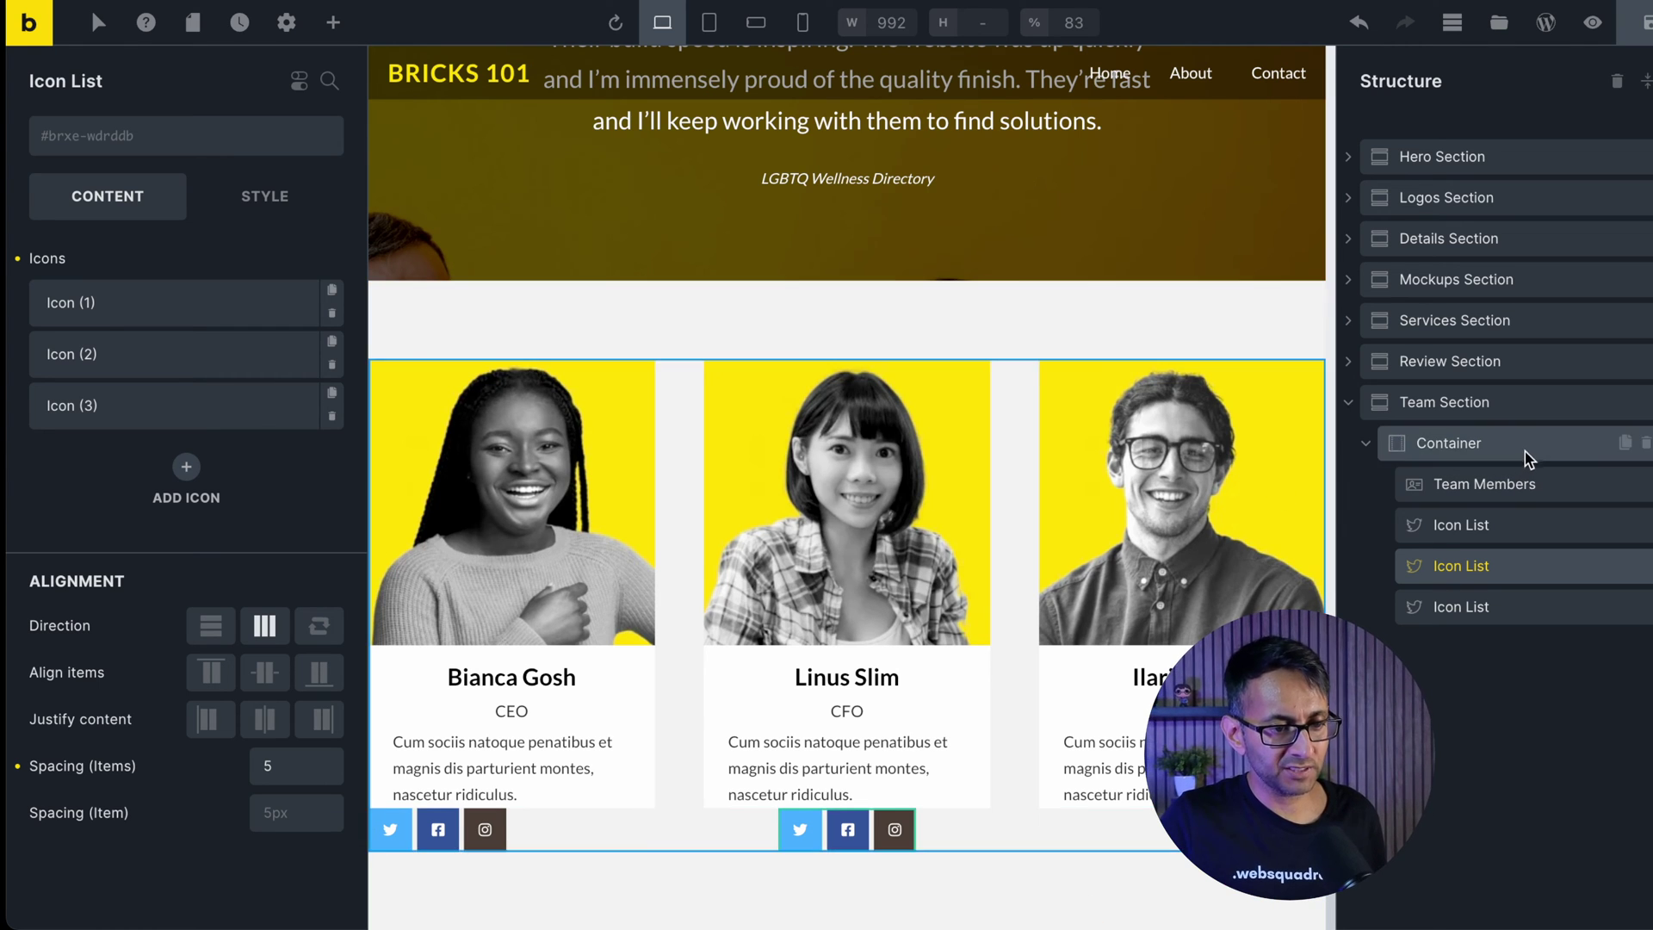
# Set the Team Section container's main axis alignment to space around.
pyautogui.click(1446, 442)
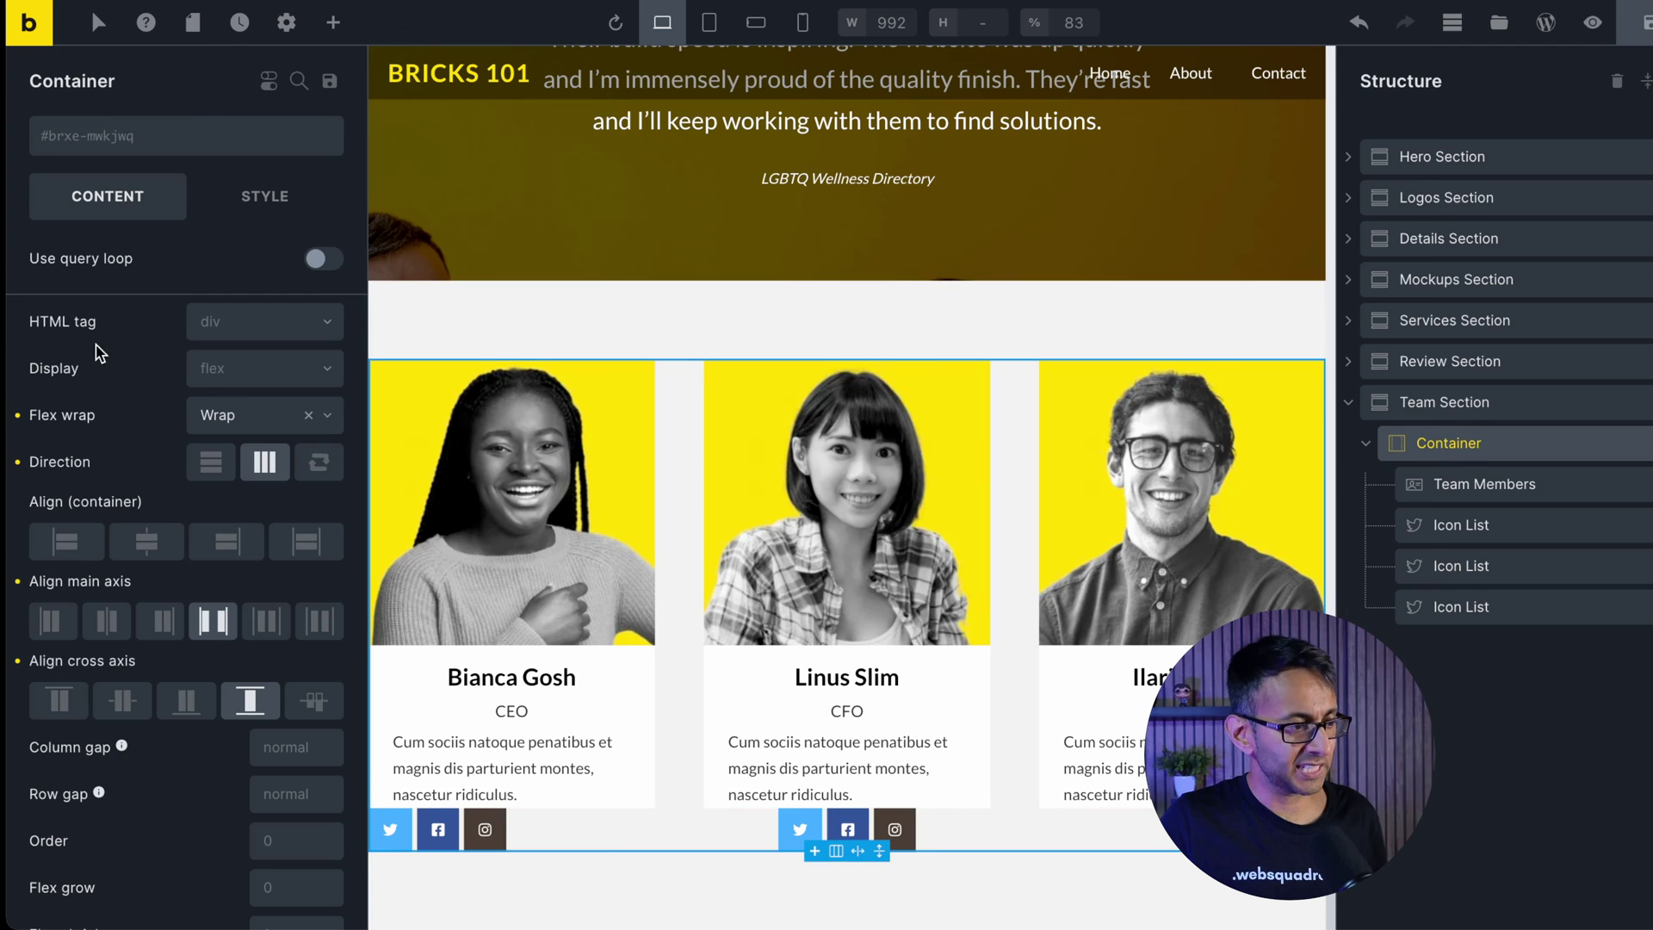
pyautogui.click(267, 625)
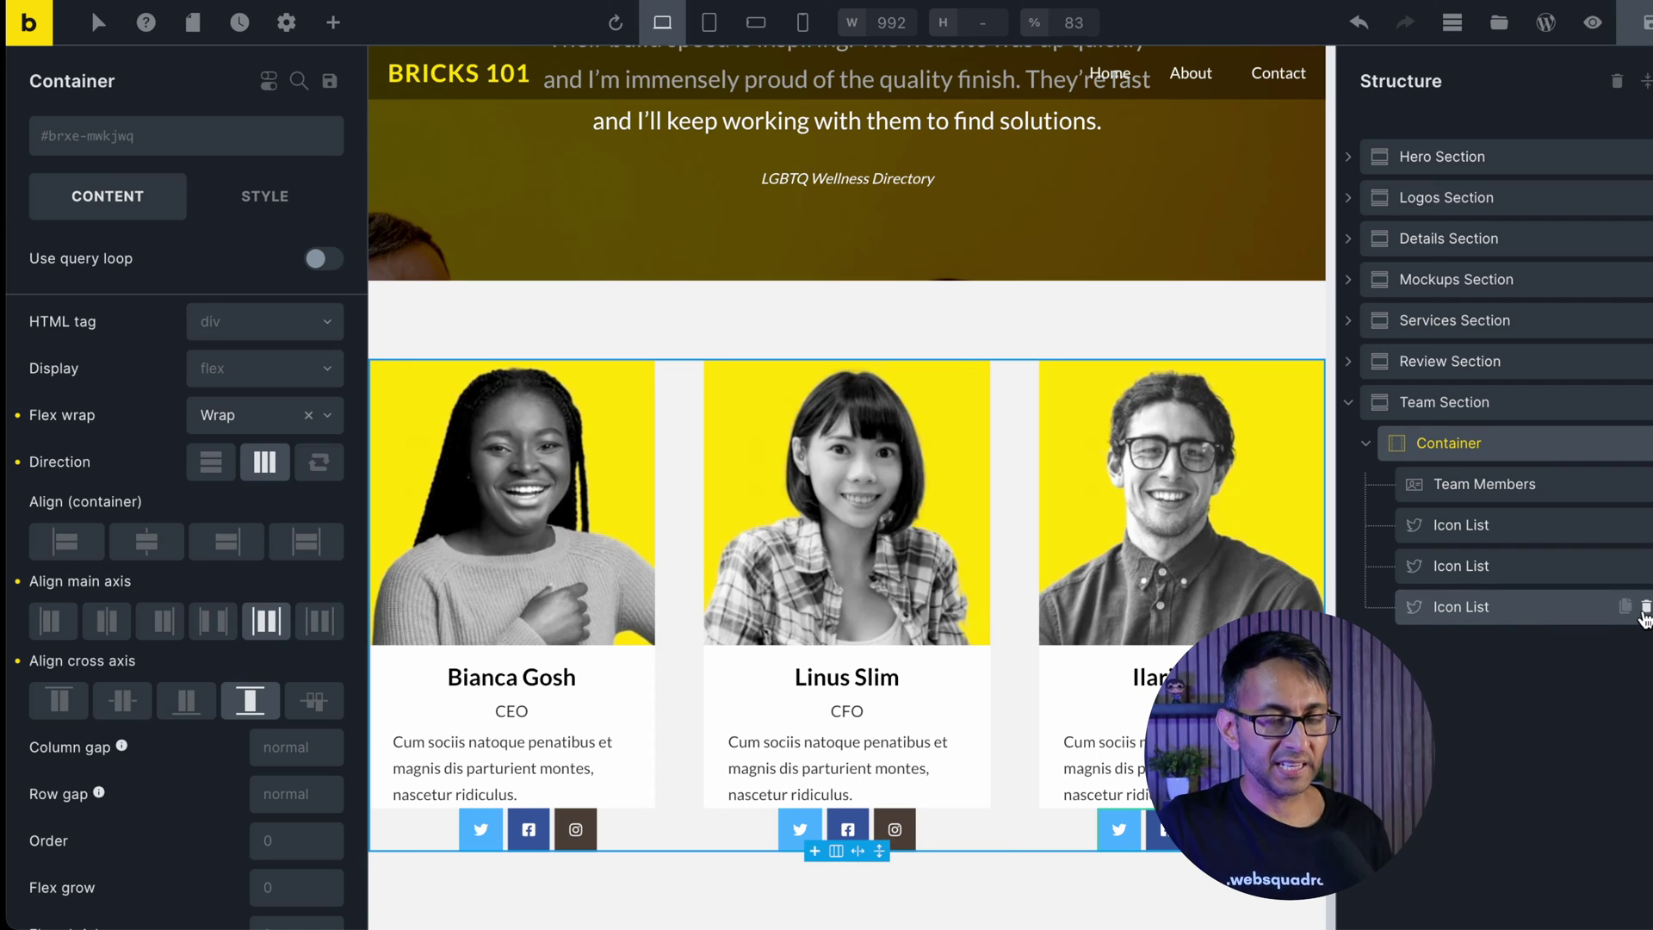
# Delete the two duplicate icon lists and remove the second and third entries from the Team Members element.
pyautogui.click(1645, 608)
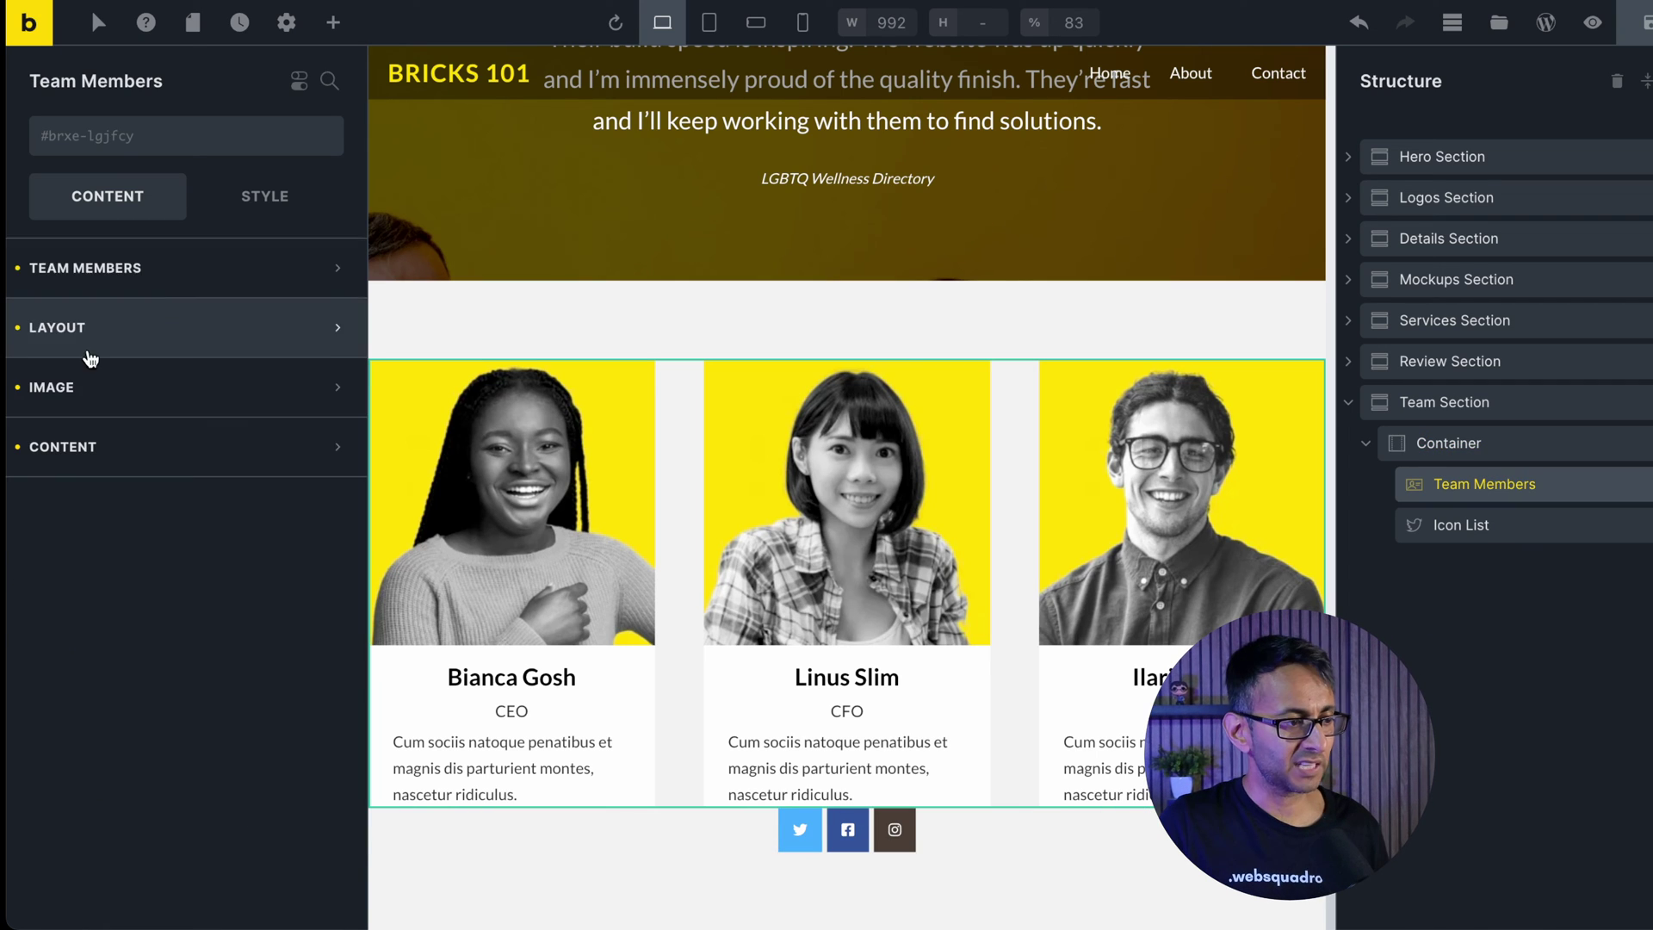
pyautogui.click(130, 252)
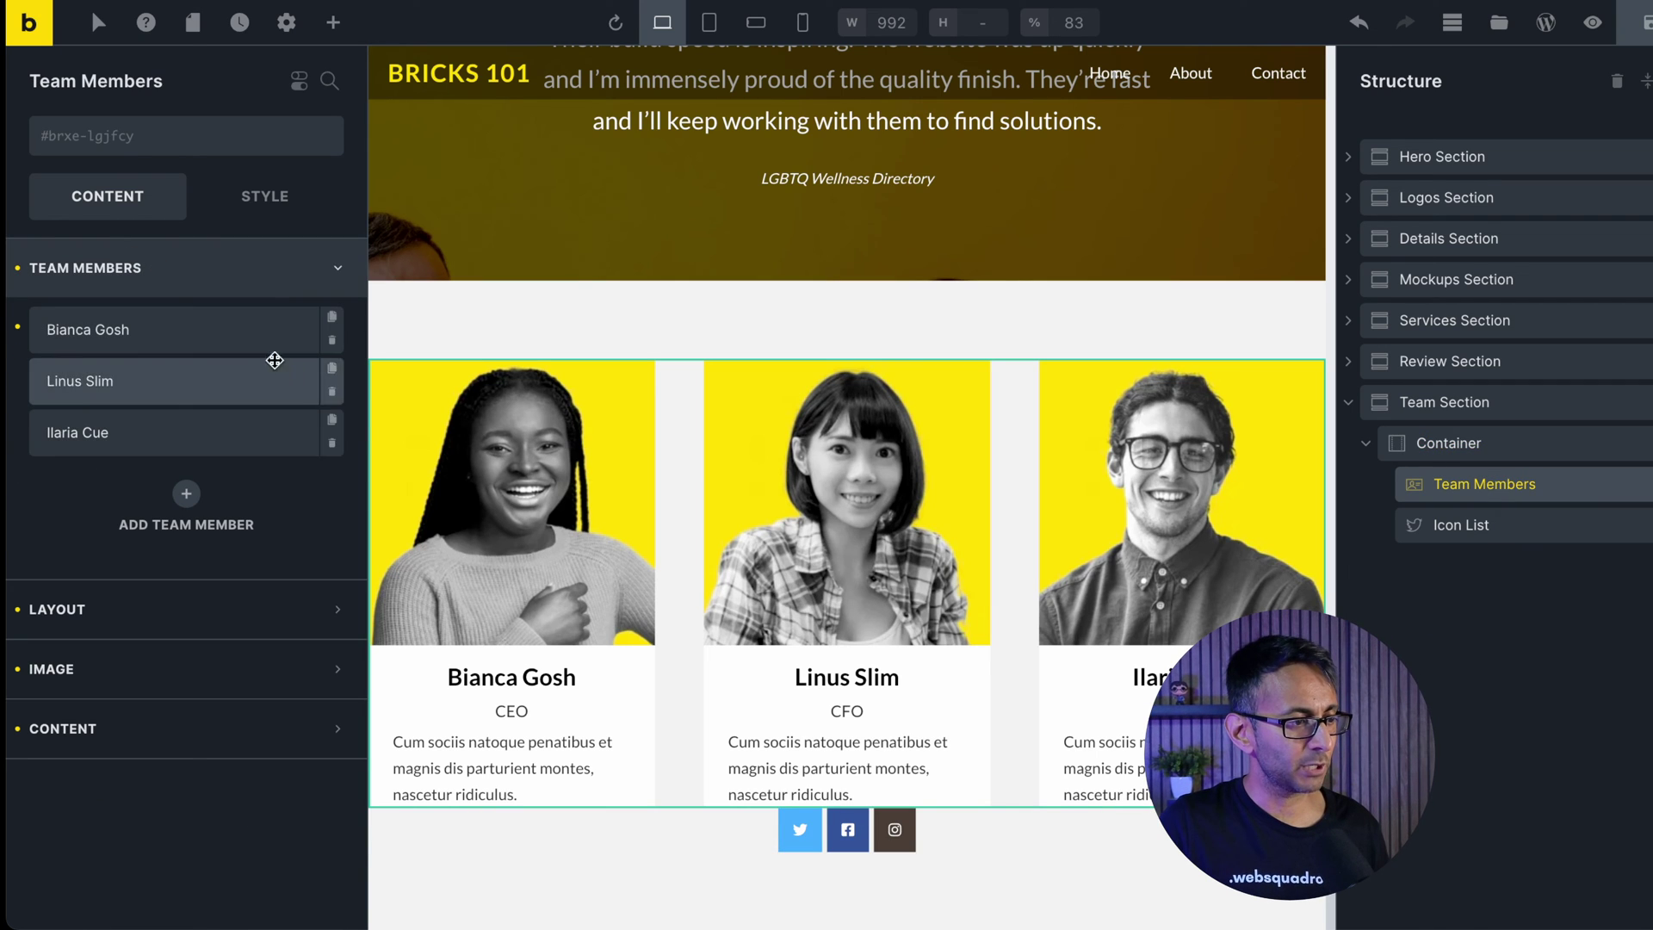
pyautogui.click(334, 403)
pyautogui.click(334, 404)
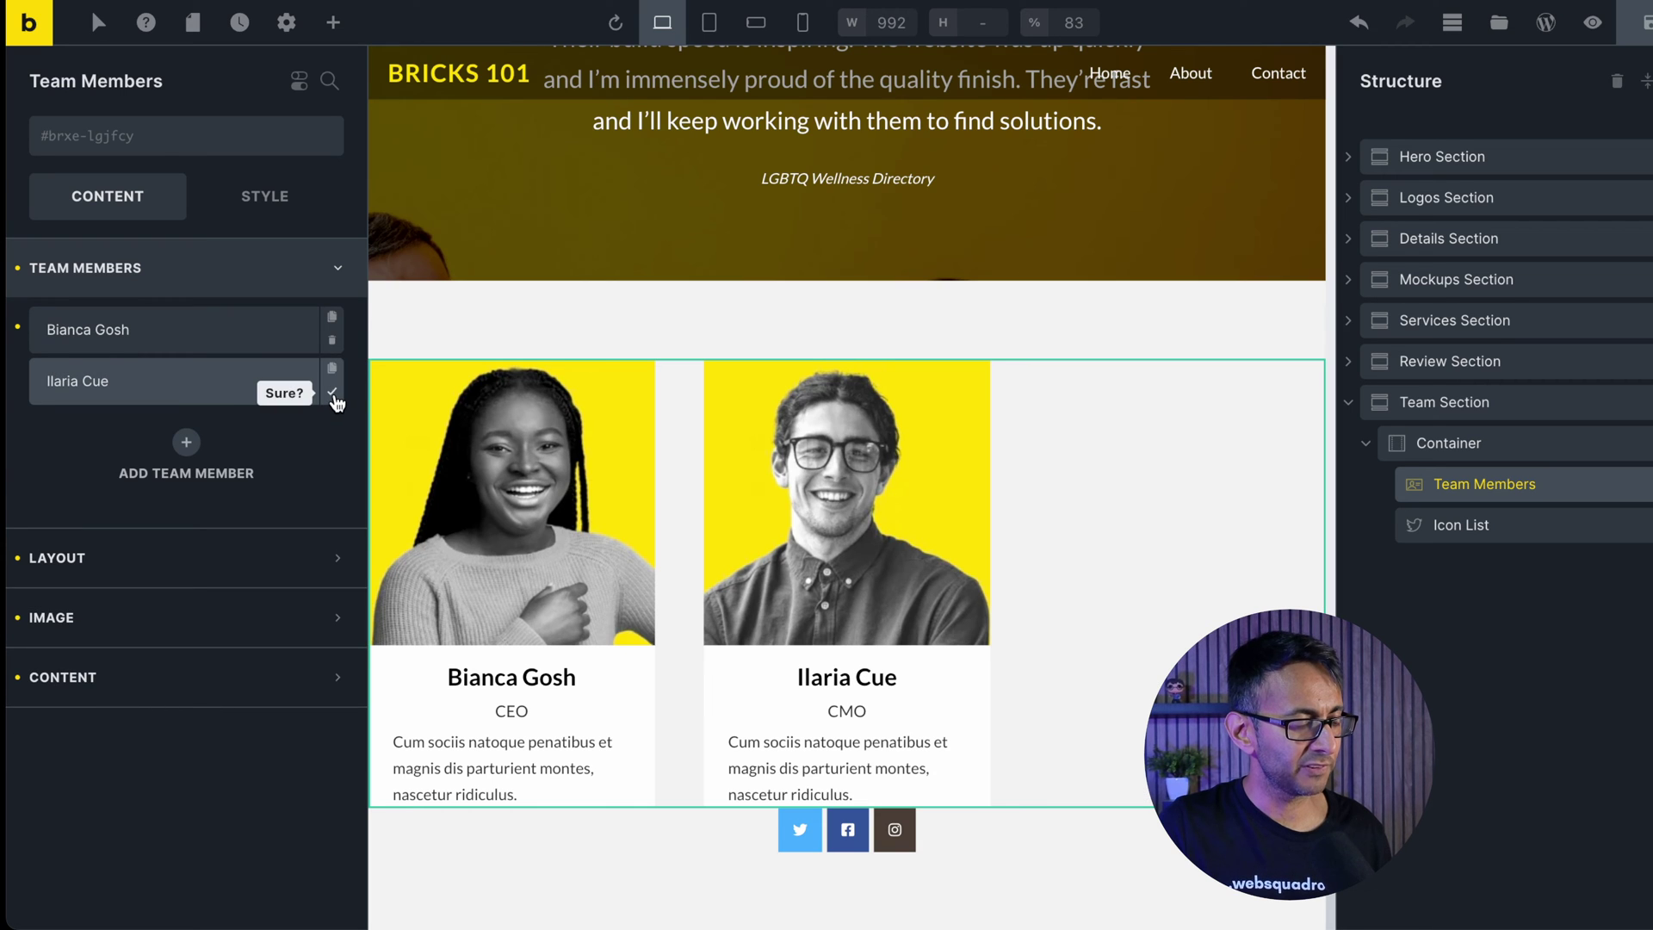
pyautogui.click(334, 405)
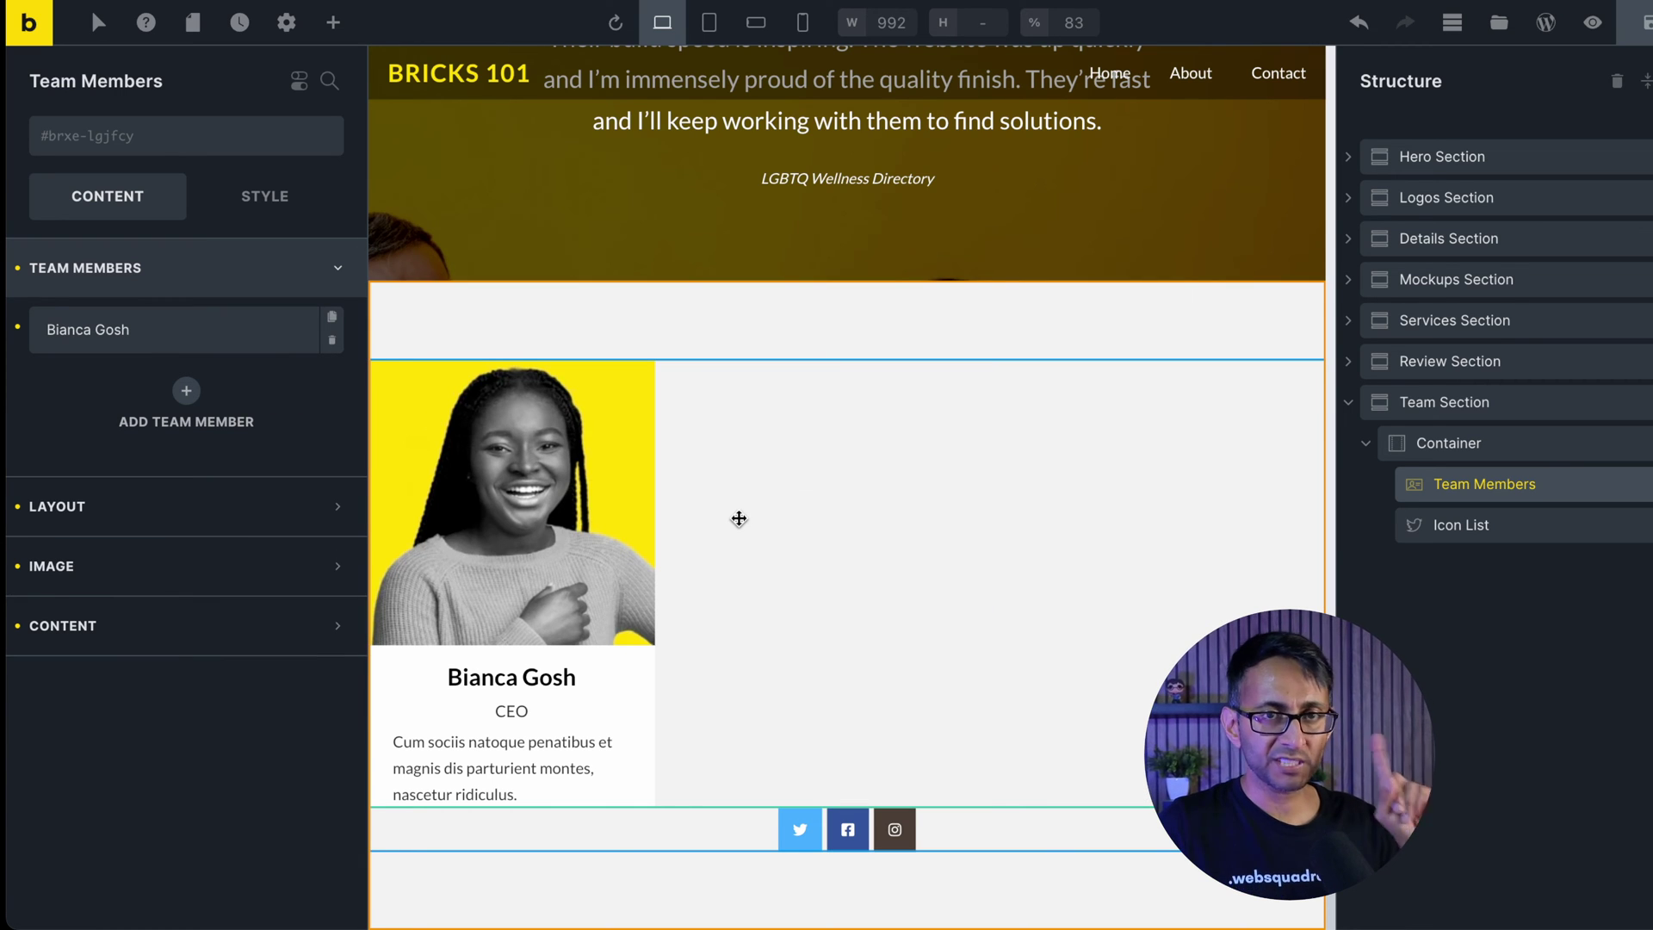
# Set the Team Members layout to 1 column and clear its custom gap.
pyautogui.click(231, 506)
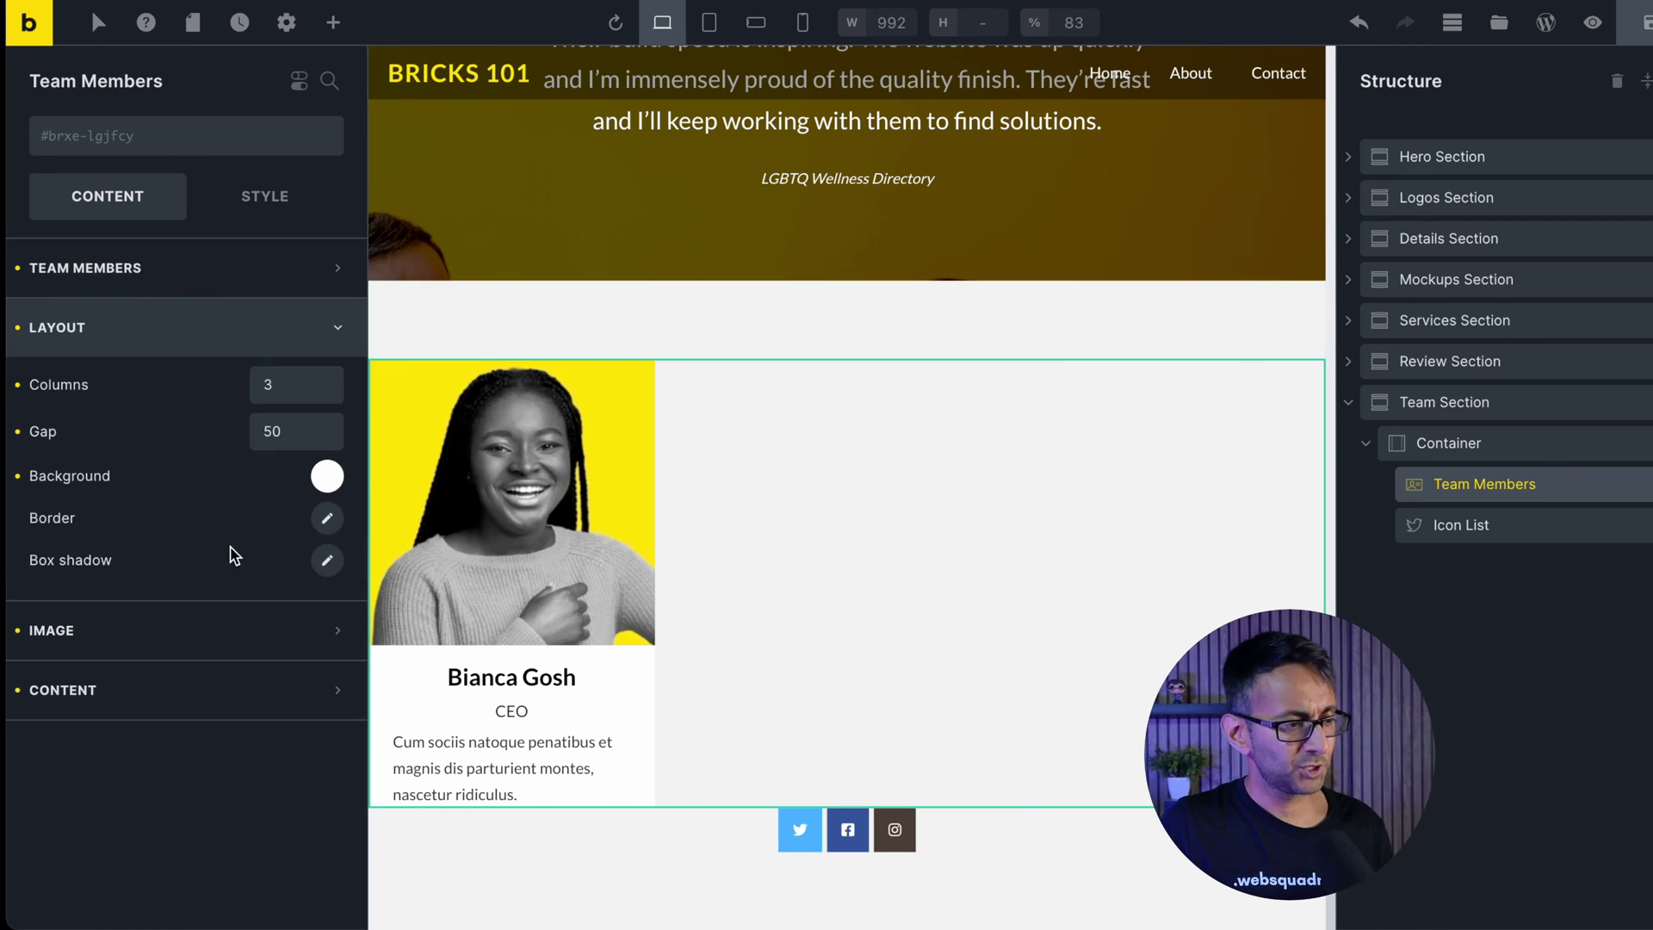
pyautogui.doubleClick(286, 384)
pyautogui.write('1')
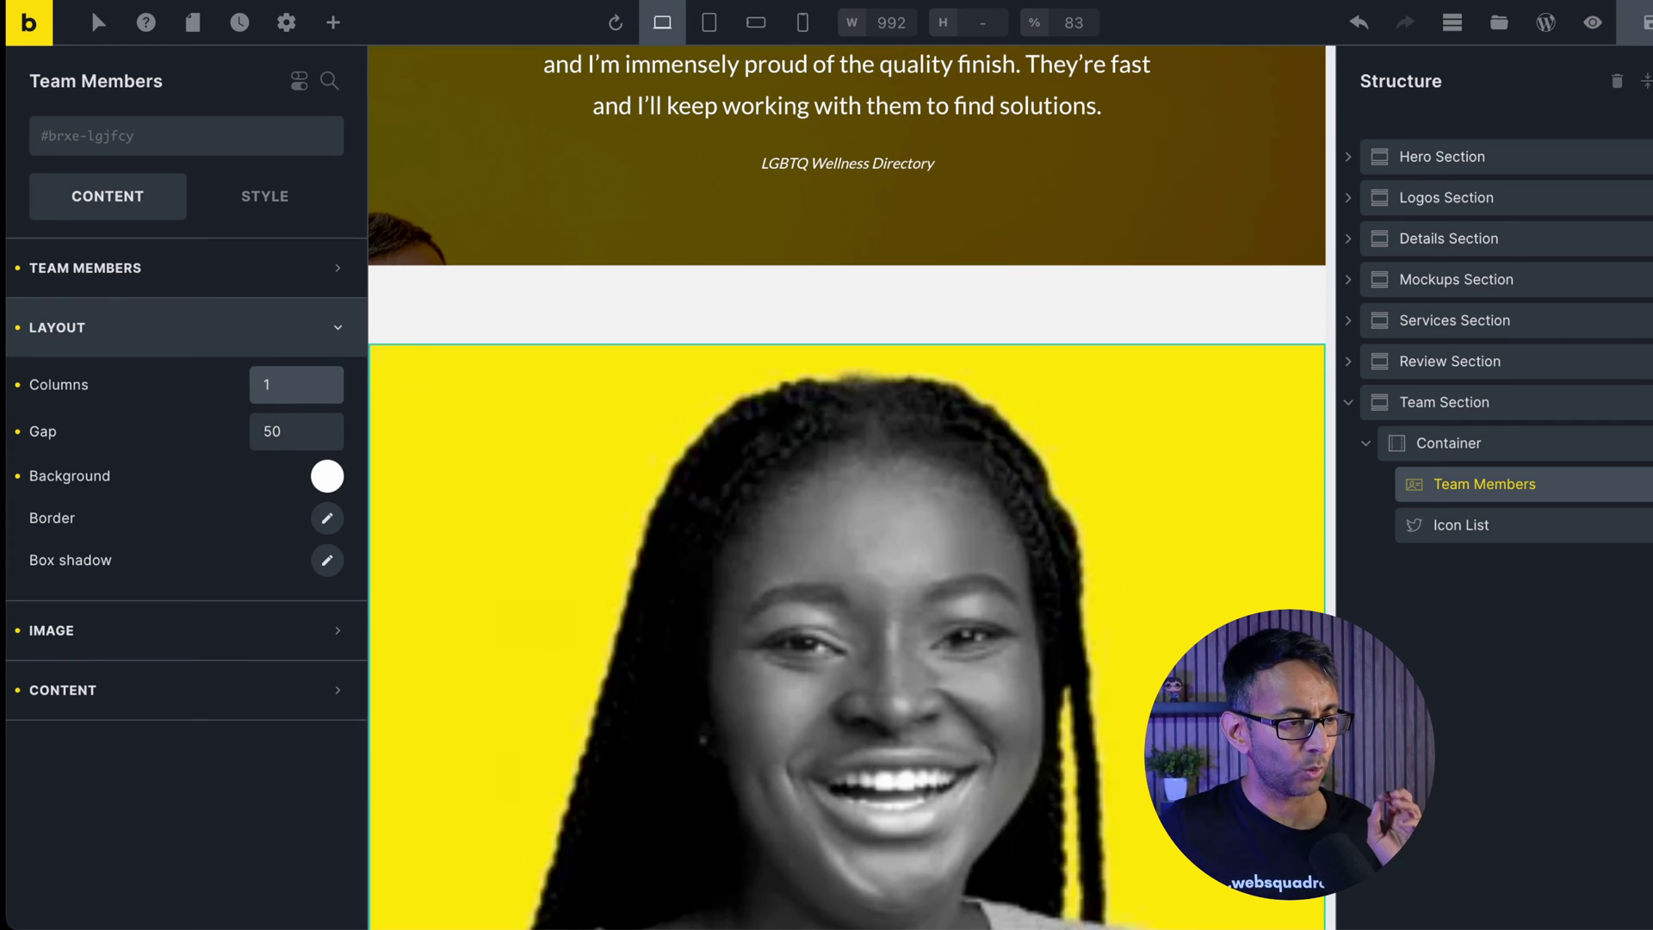
pyautogui.doubleClick(273, 430)
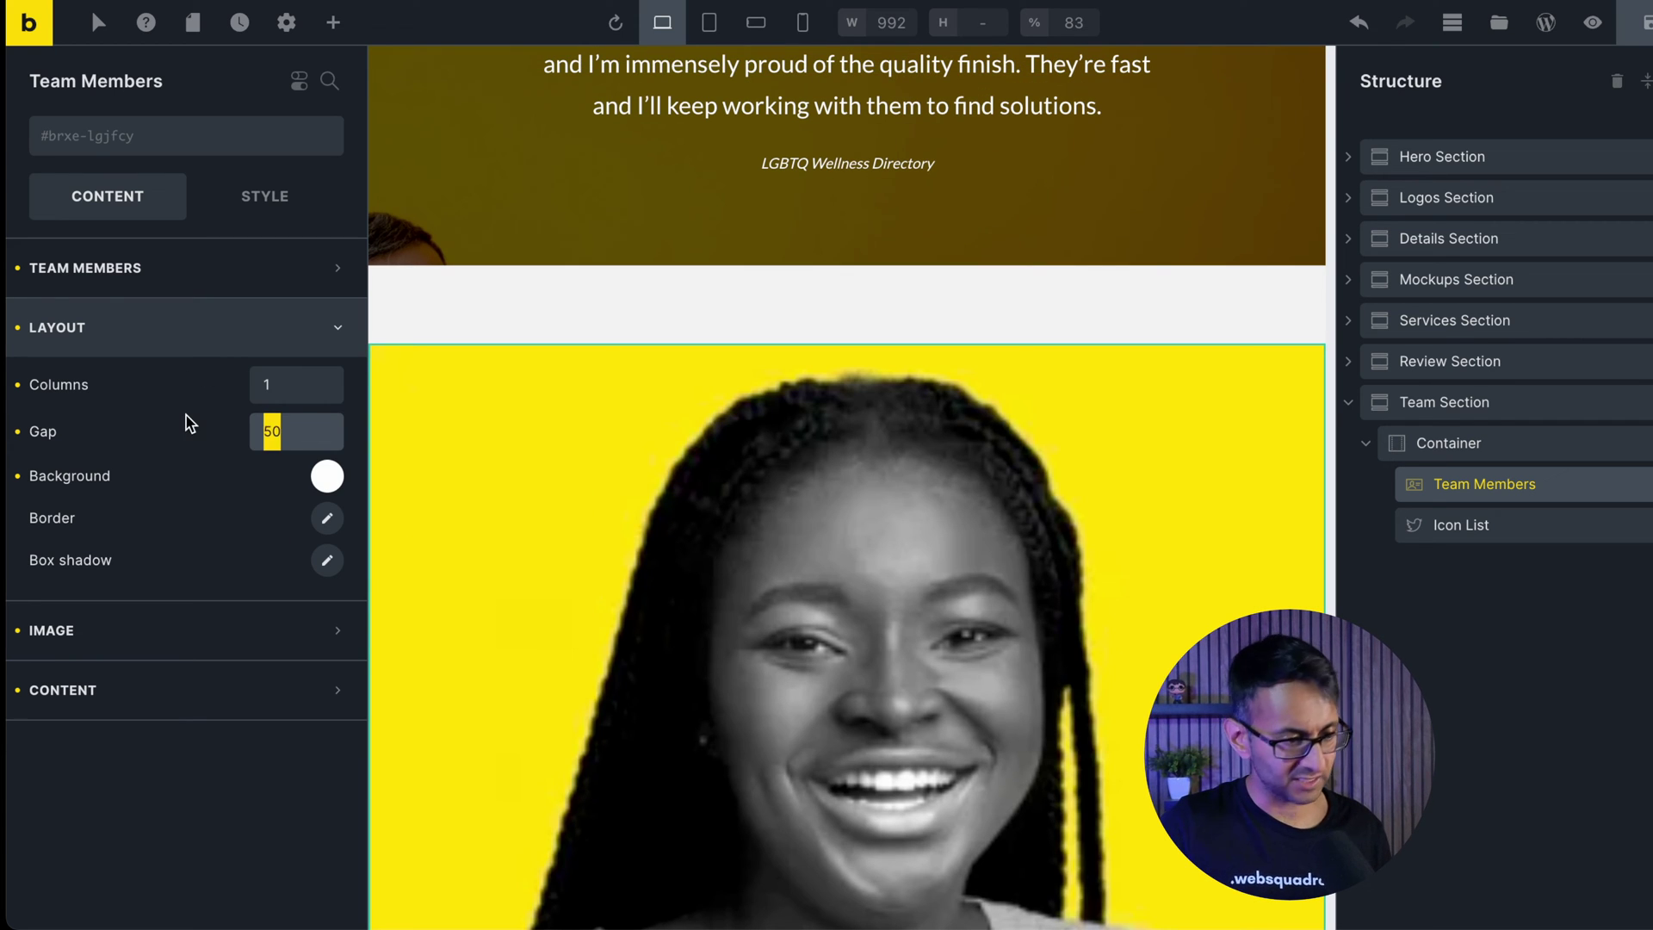
pyautogui.write('0')
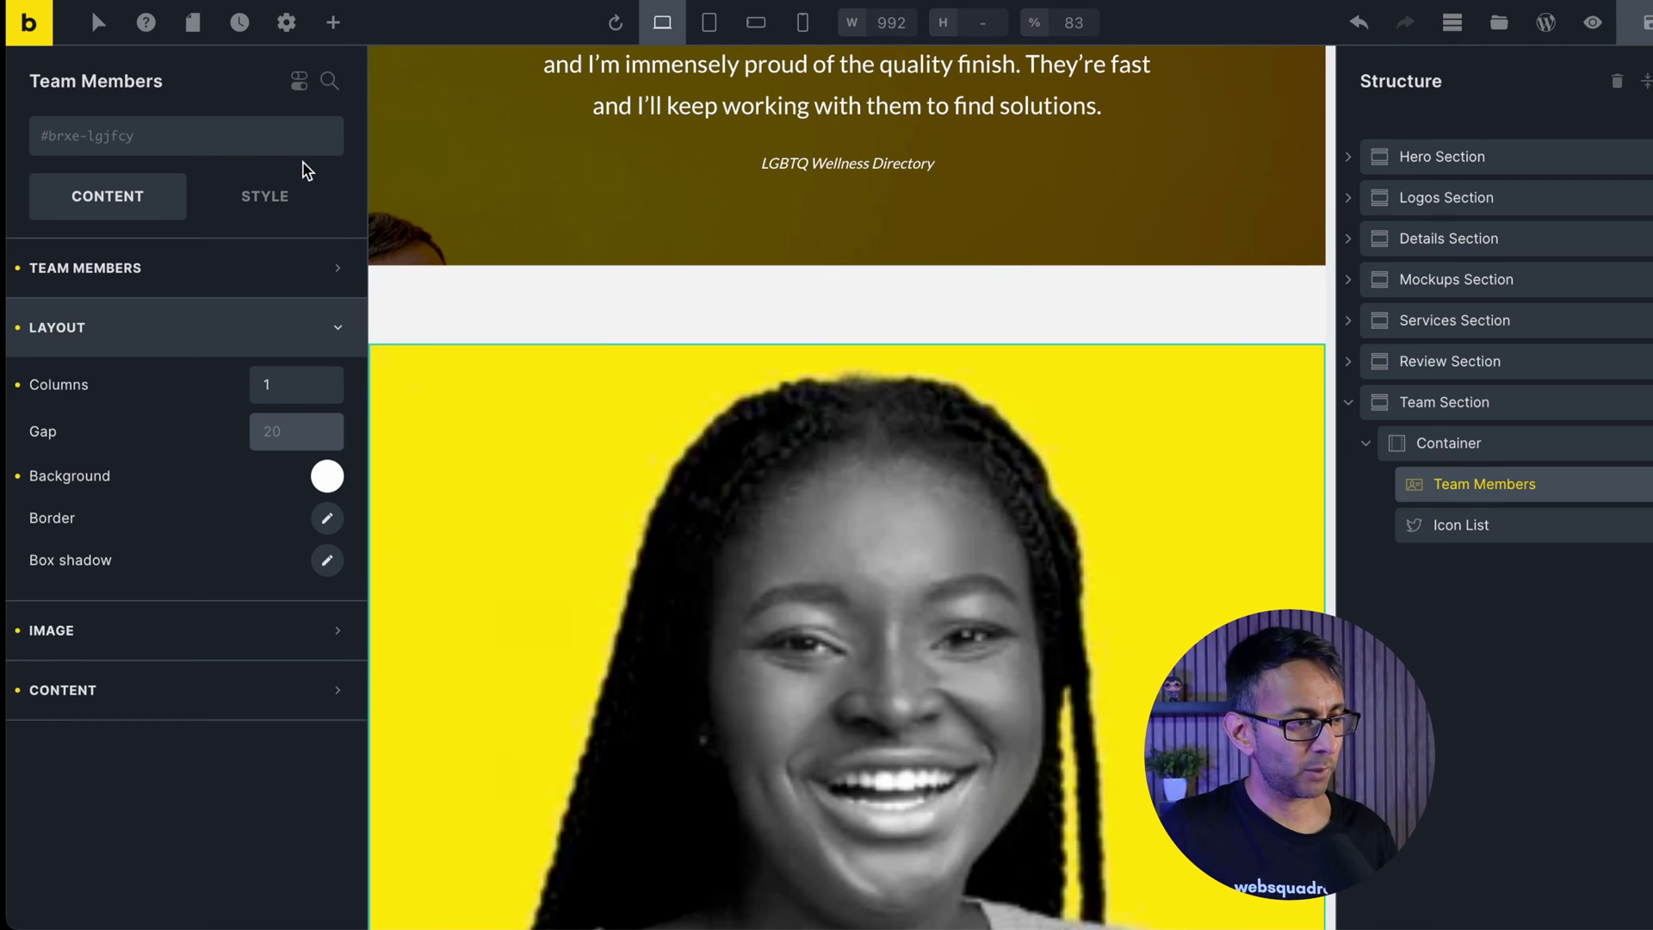
# Add a new team_style class to the Team Members element and set the class layout to 1 column.
pyautogui.click(235, 145)
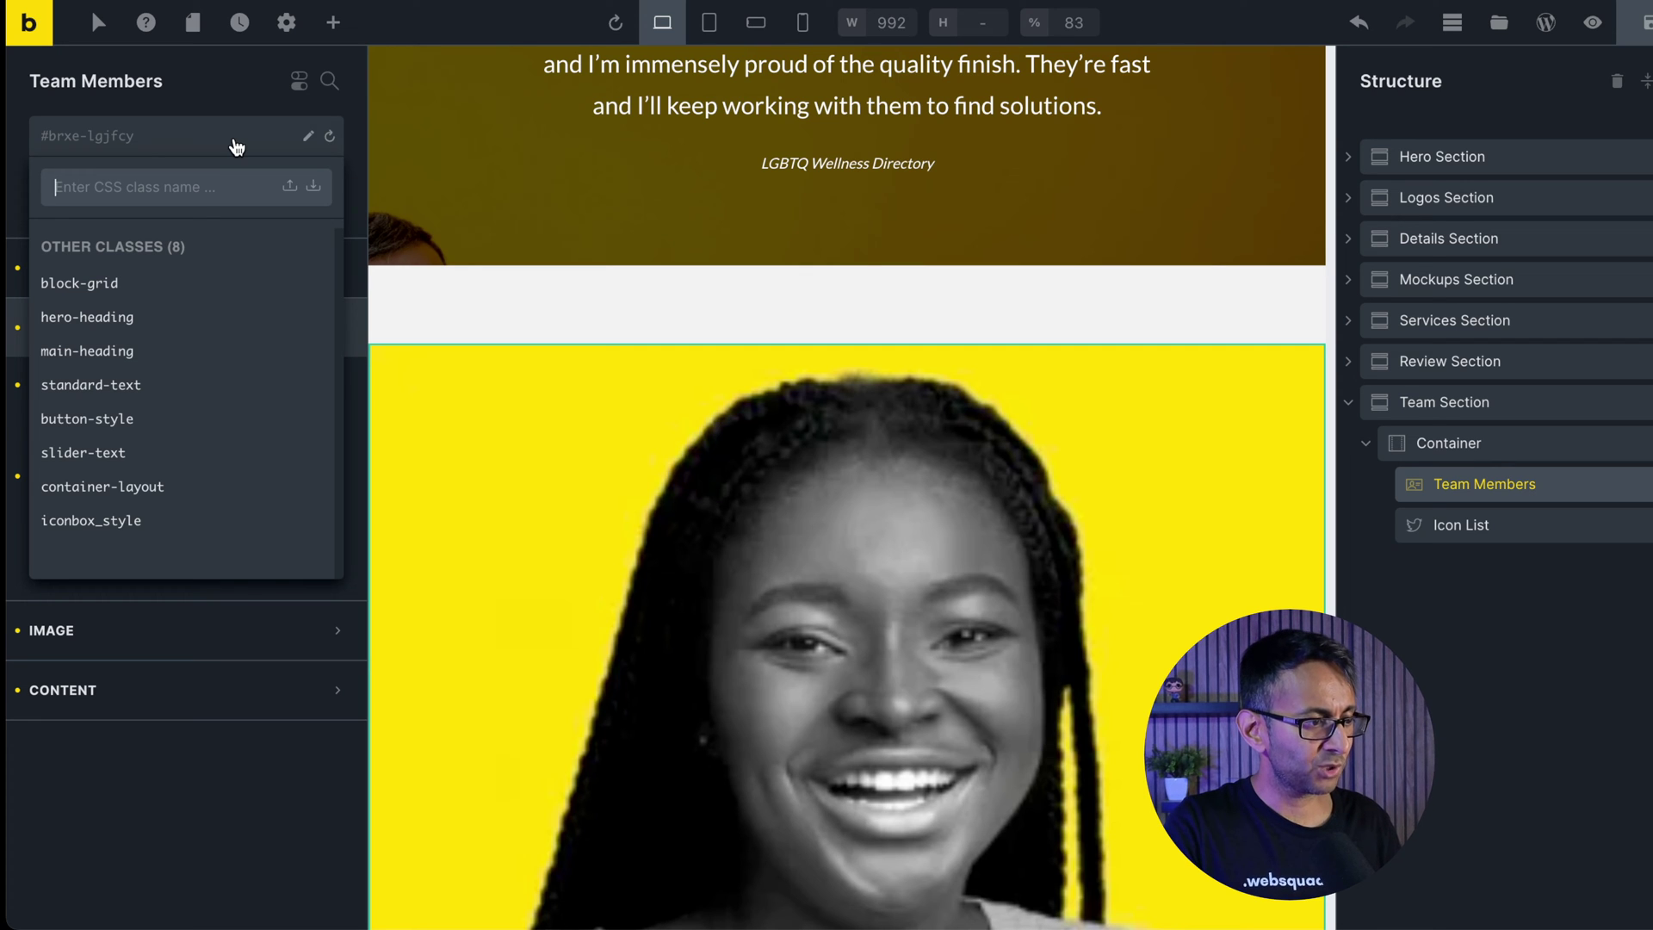
pyautogui.write('team_style')
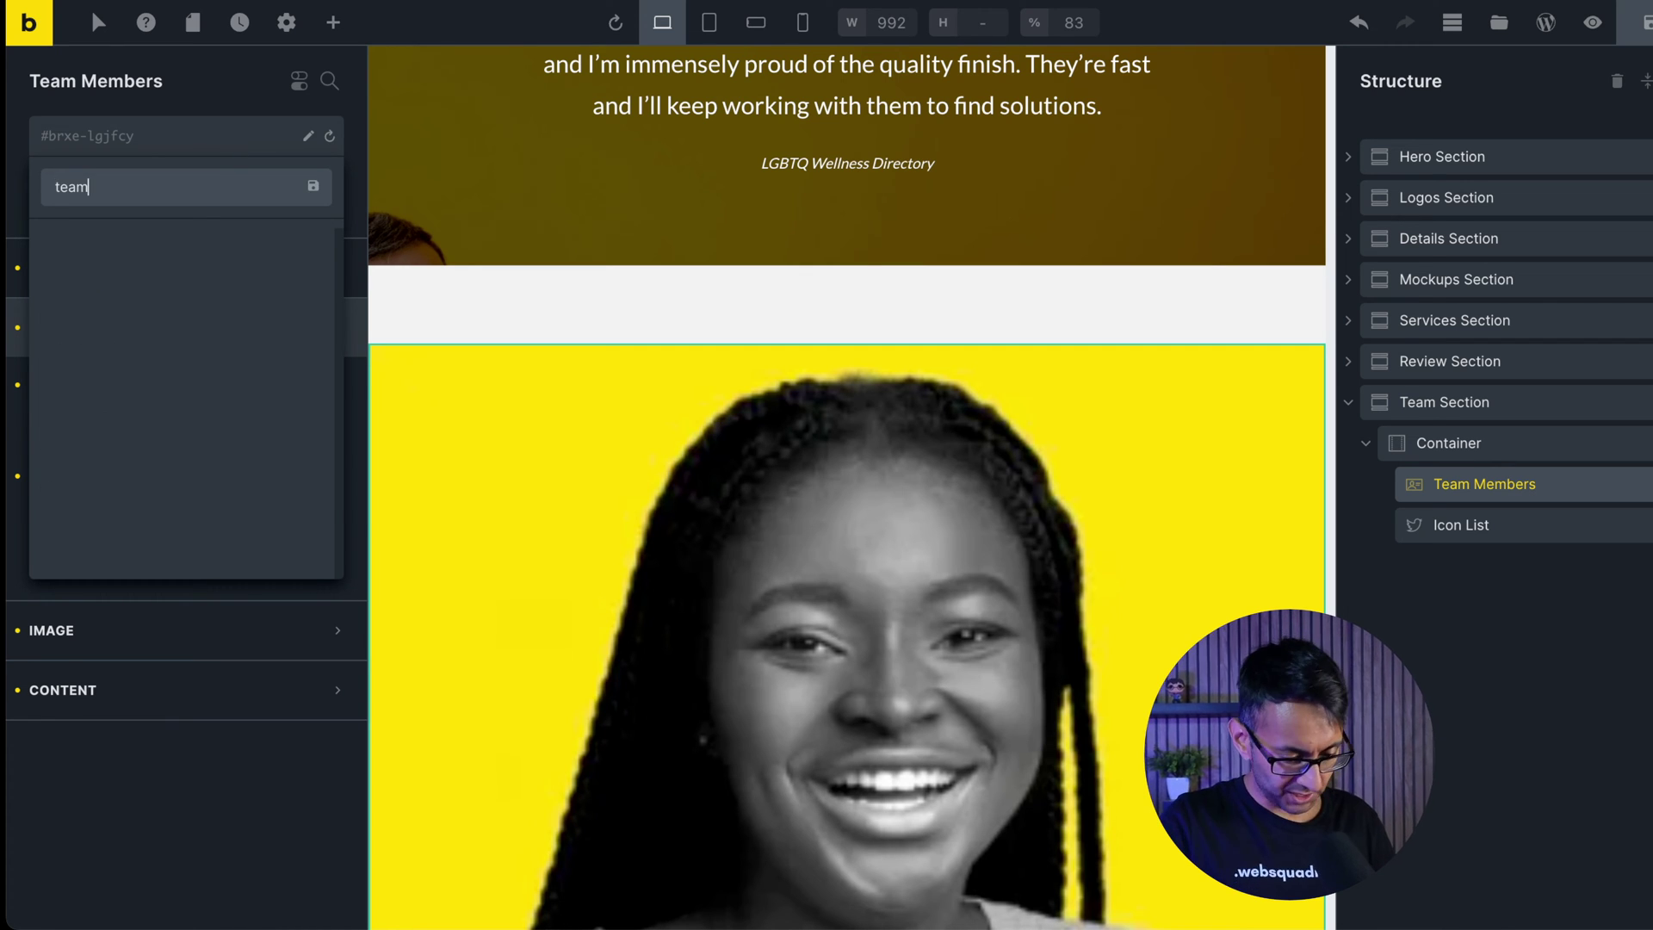
pyautogui.press('Return')
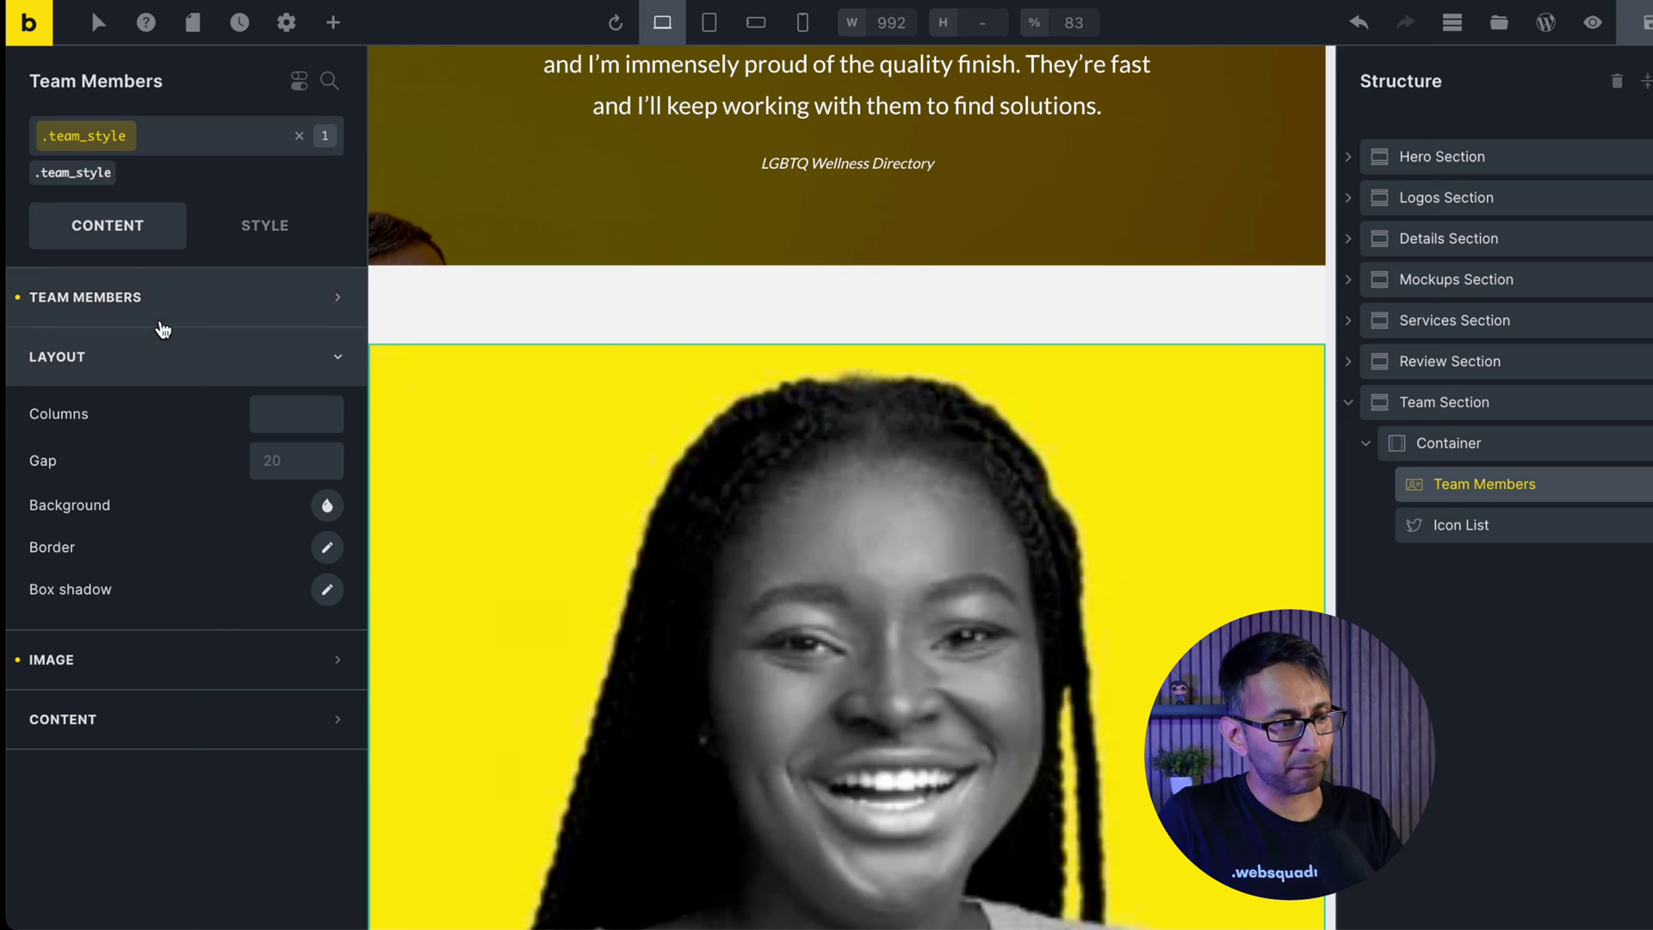
pyautogui.click(197, 307)
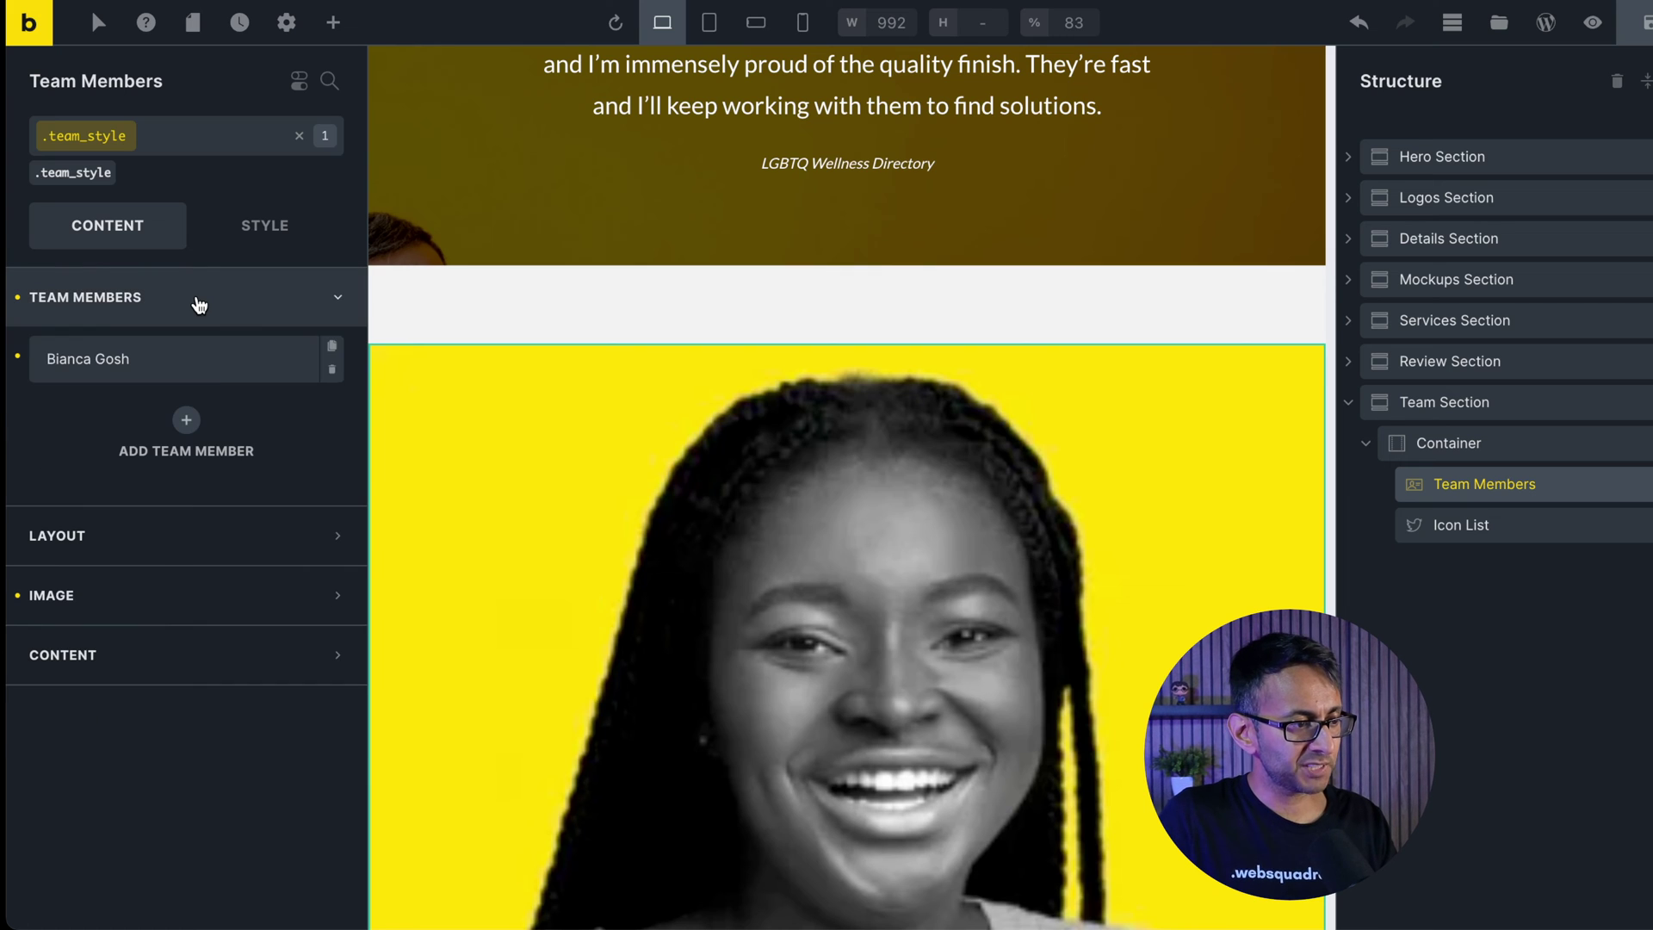
pyautogui.click(197, 307)
pyautogui.click(168, 355)
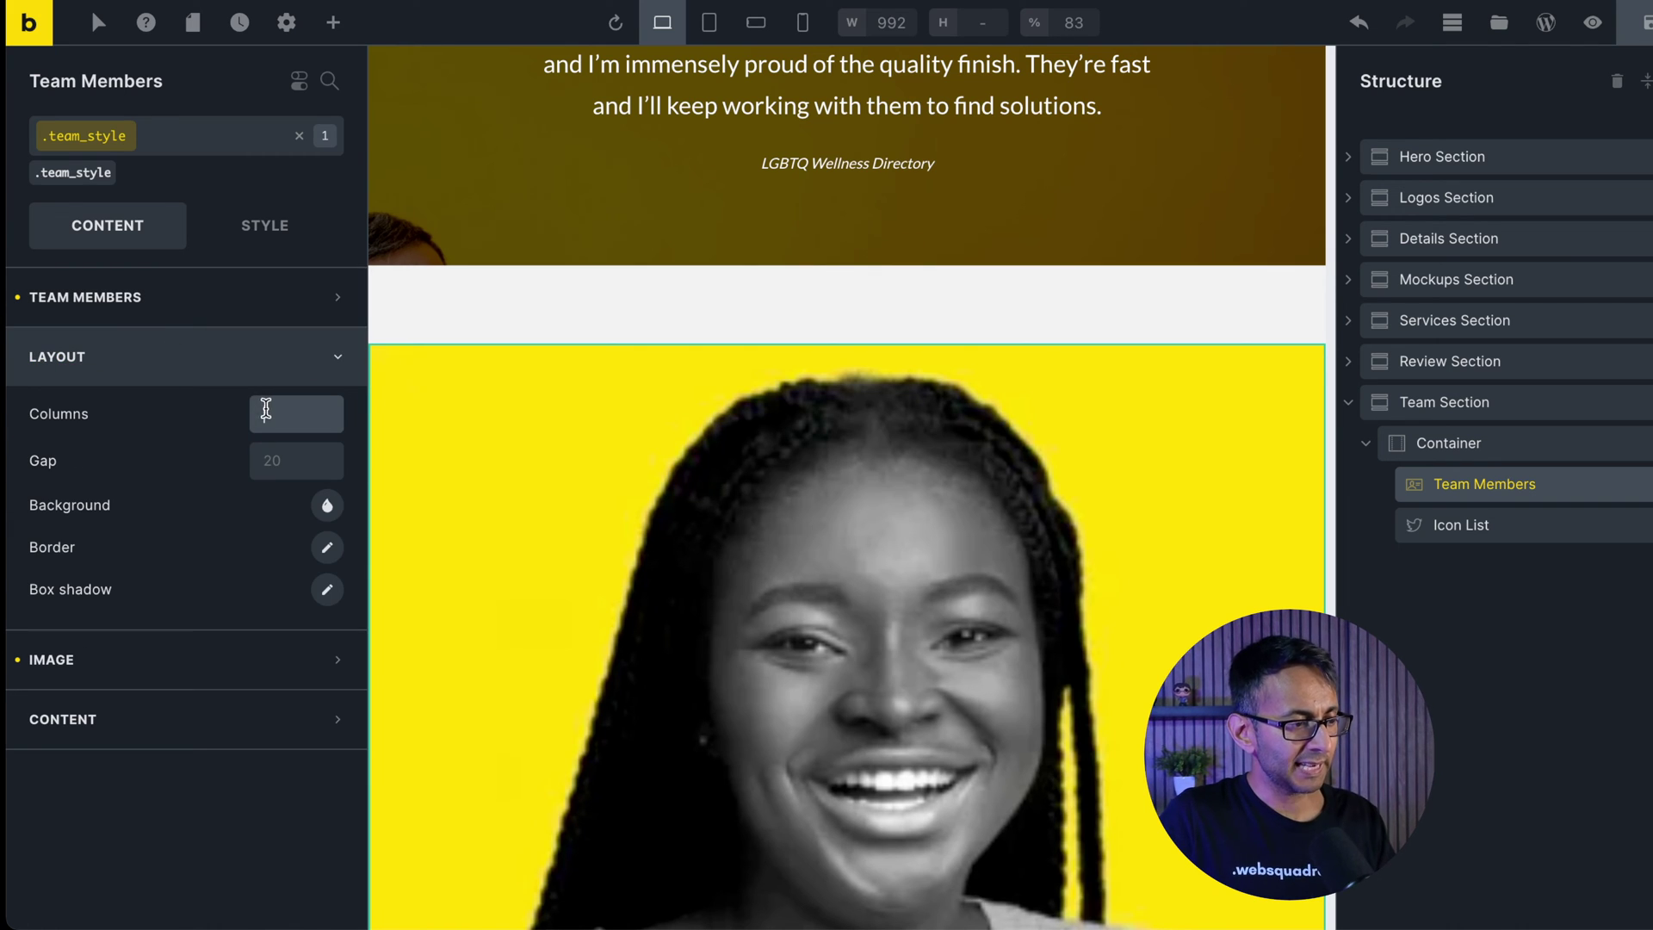
pyautogui.click(268, 408)
pyautogui.write('1')
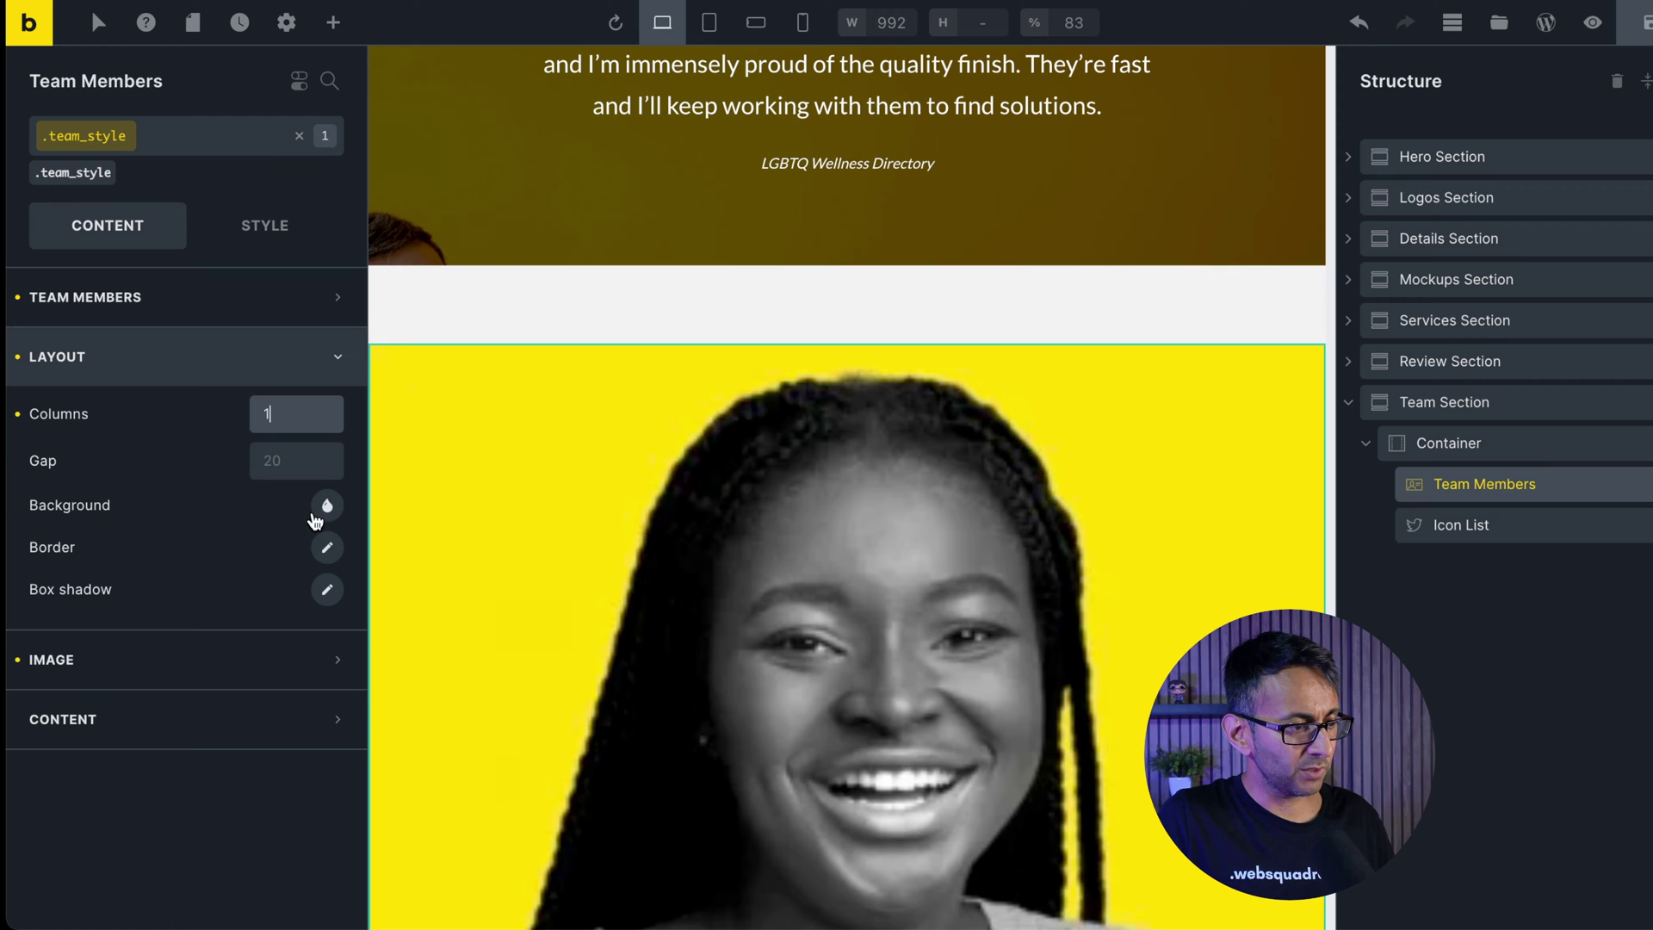
# Set the team_style class's content padding to 25 on both the left and right sides.
pyautogui.click(160, 661)
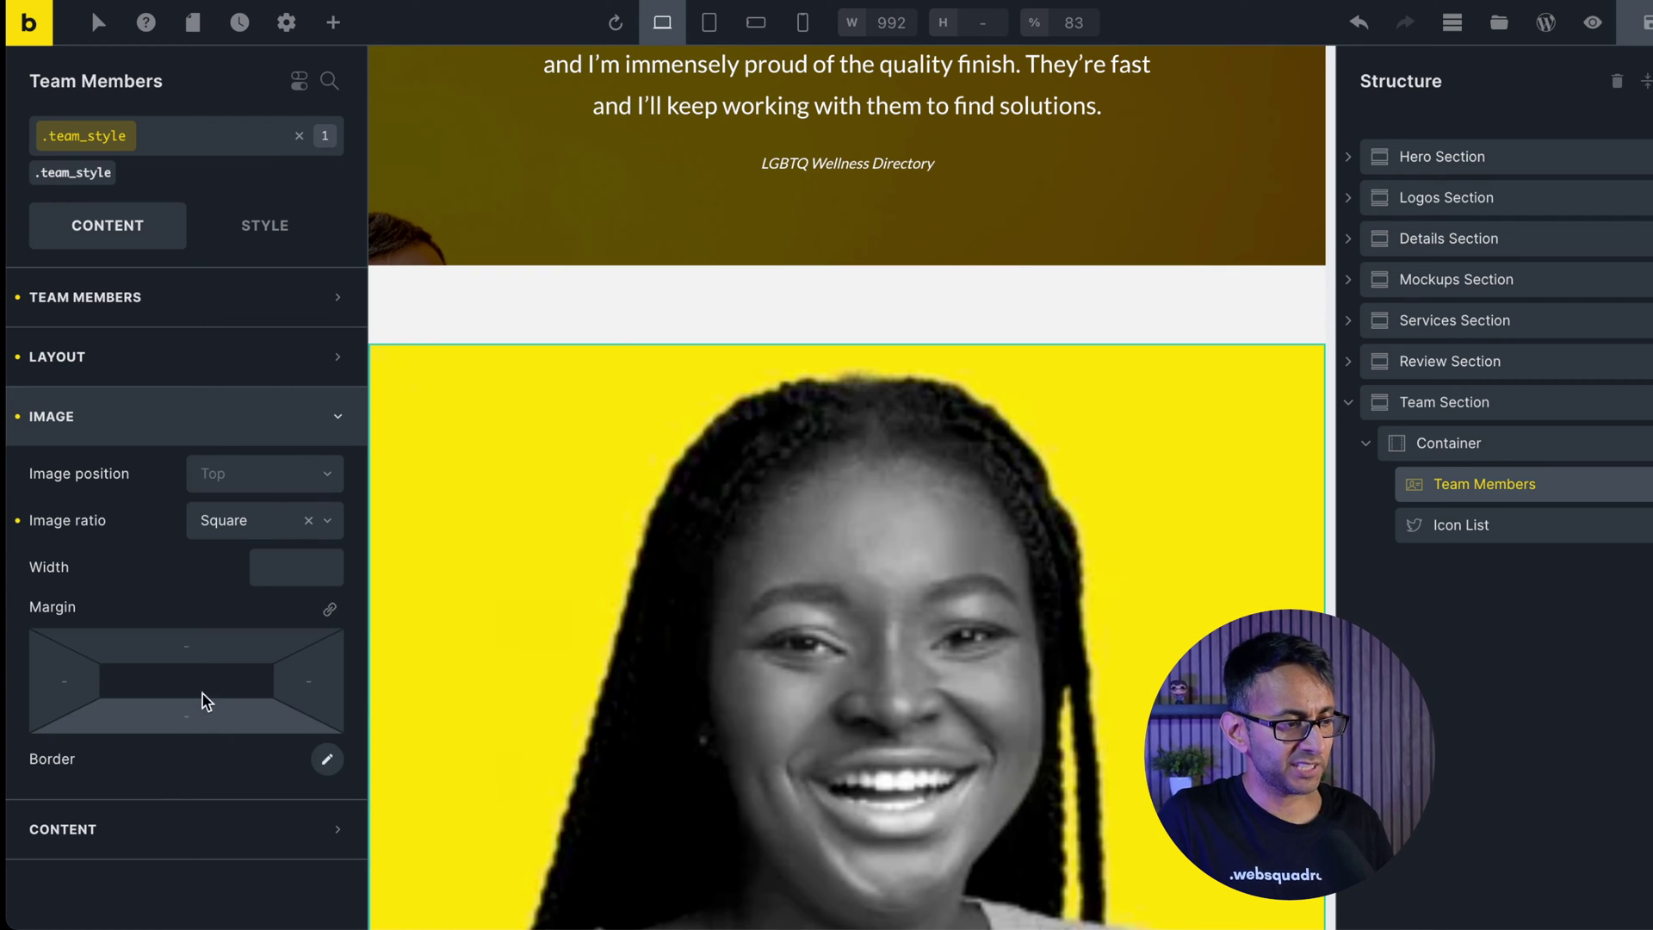
pyautogui.scroll(-1, 620, 668)
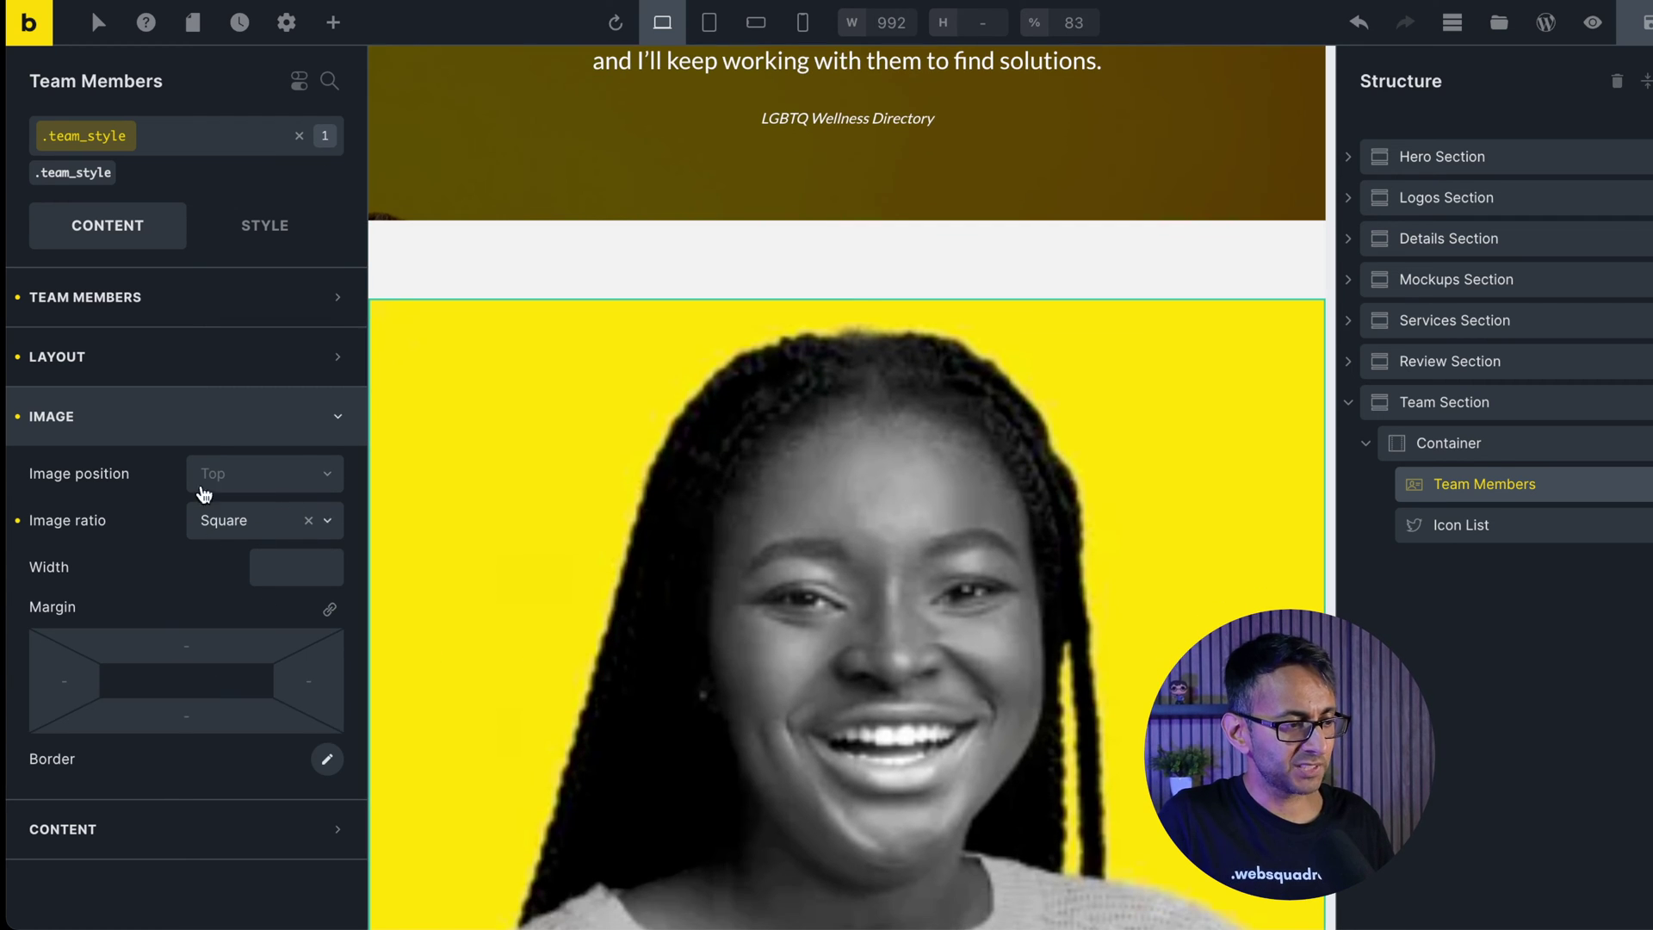
pyautogui.click(193, 346)
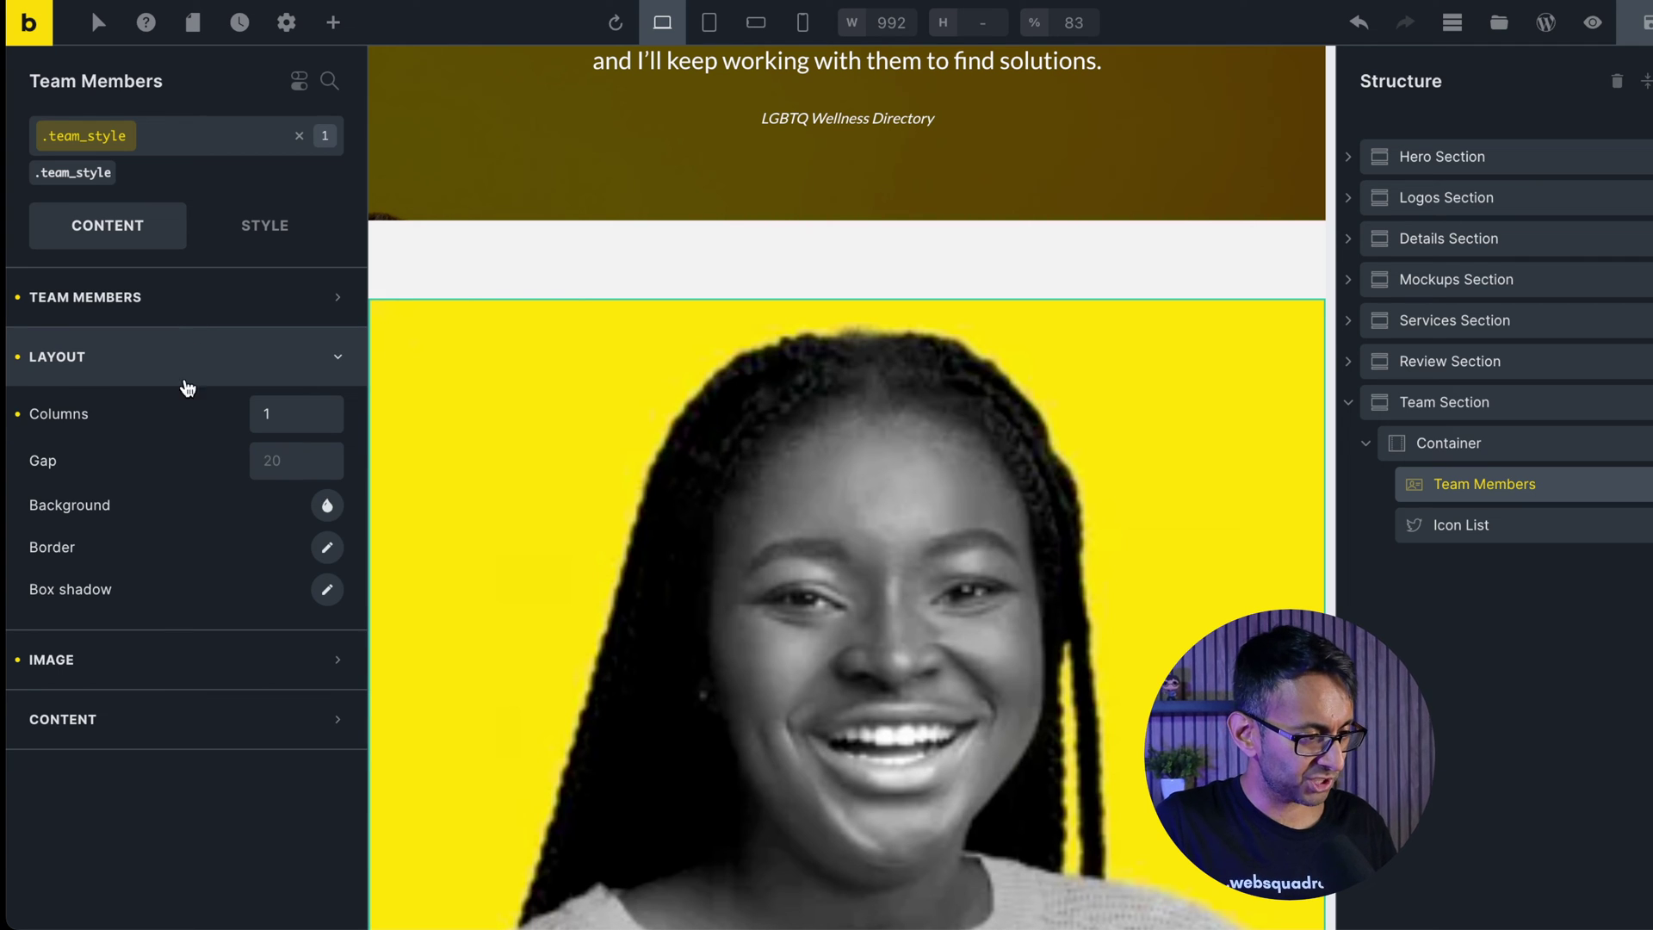
pyautogui.click(177, 720)
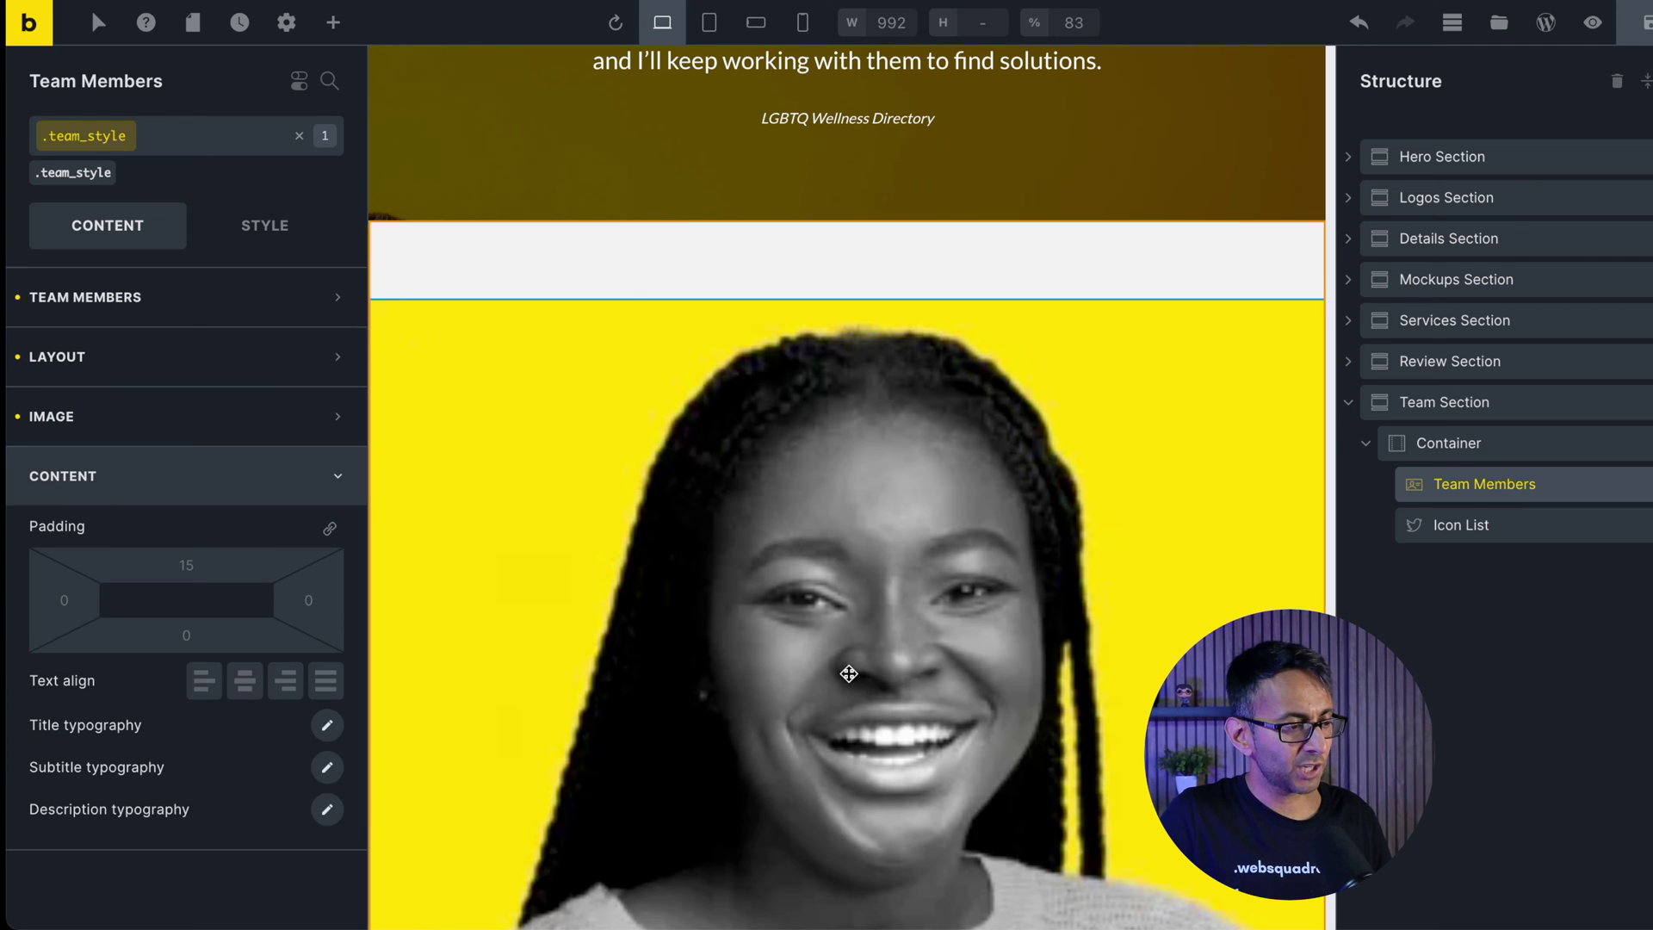
pyautogui.scroll(-5, 845, 670)
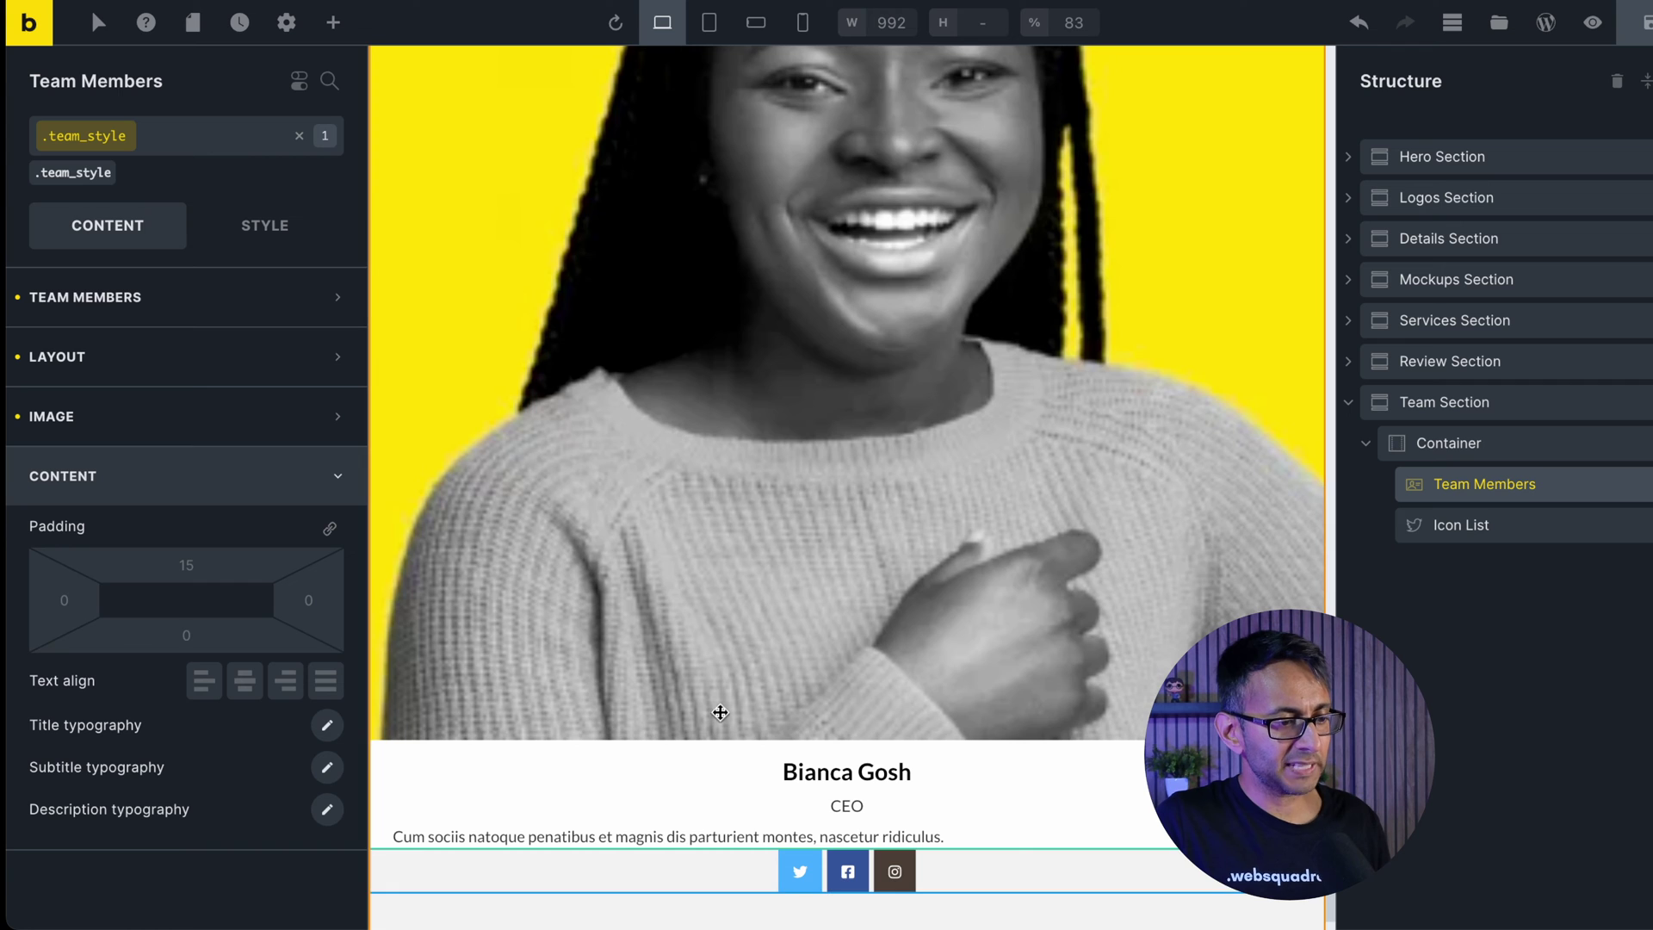
pyautogui.click(60, 614)
pyautogui.write('25')
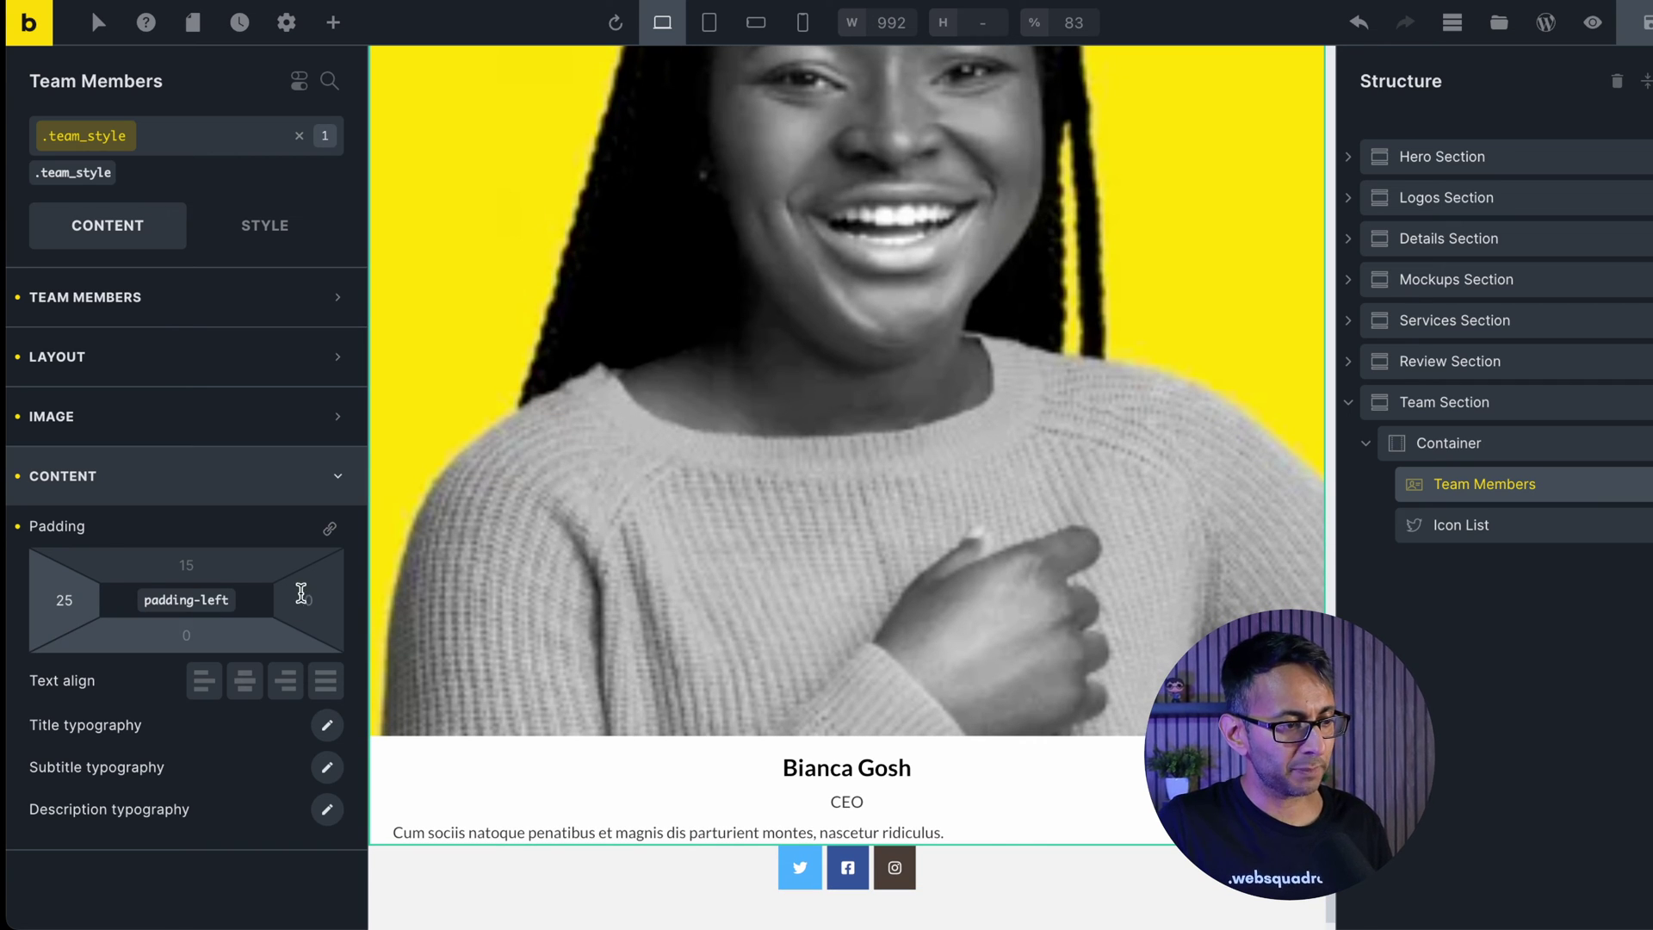
pyautogui.click(303, 594)
pyautogui.write('25')
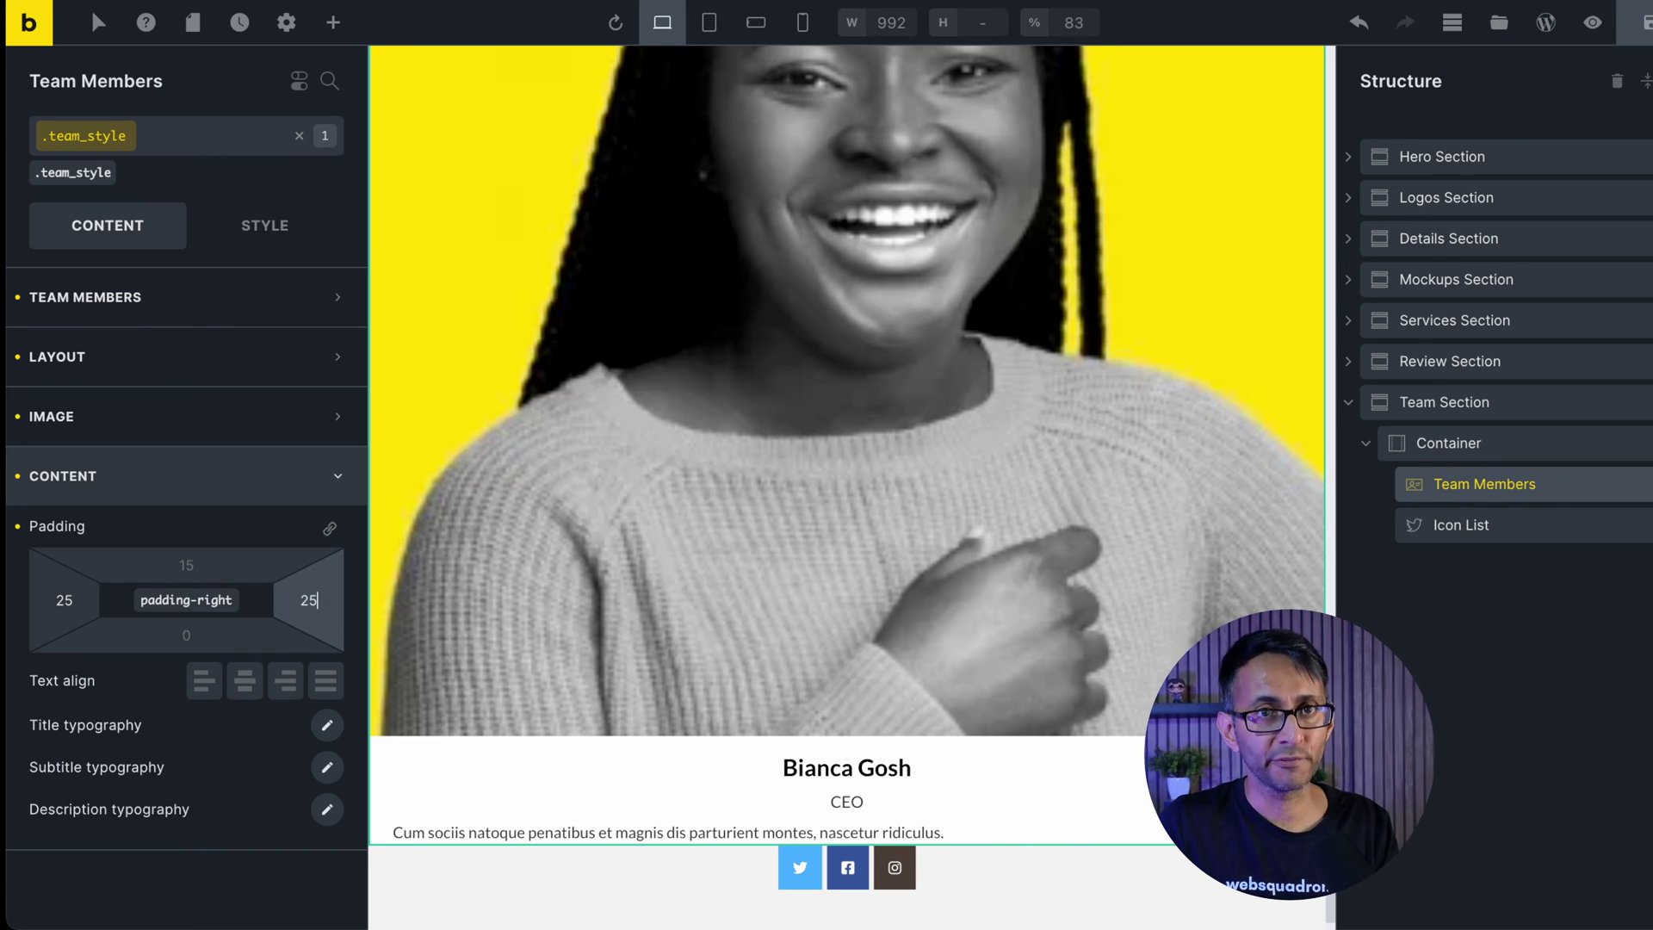
# Add a Block to the Team Section's container and nest the Team Members and Icon List elements inside it.
pyautogui.click(1490, 523)
pyautogui.click(1494, 487)
pyautogui.click(1494, 527)
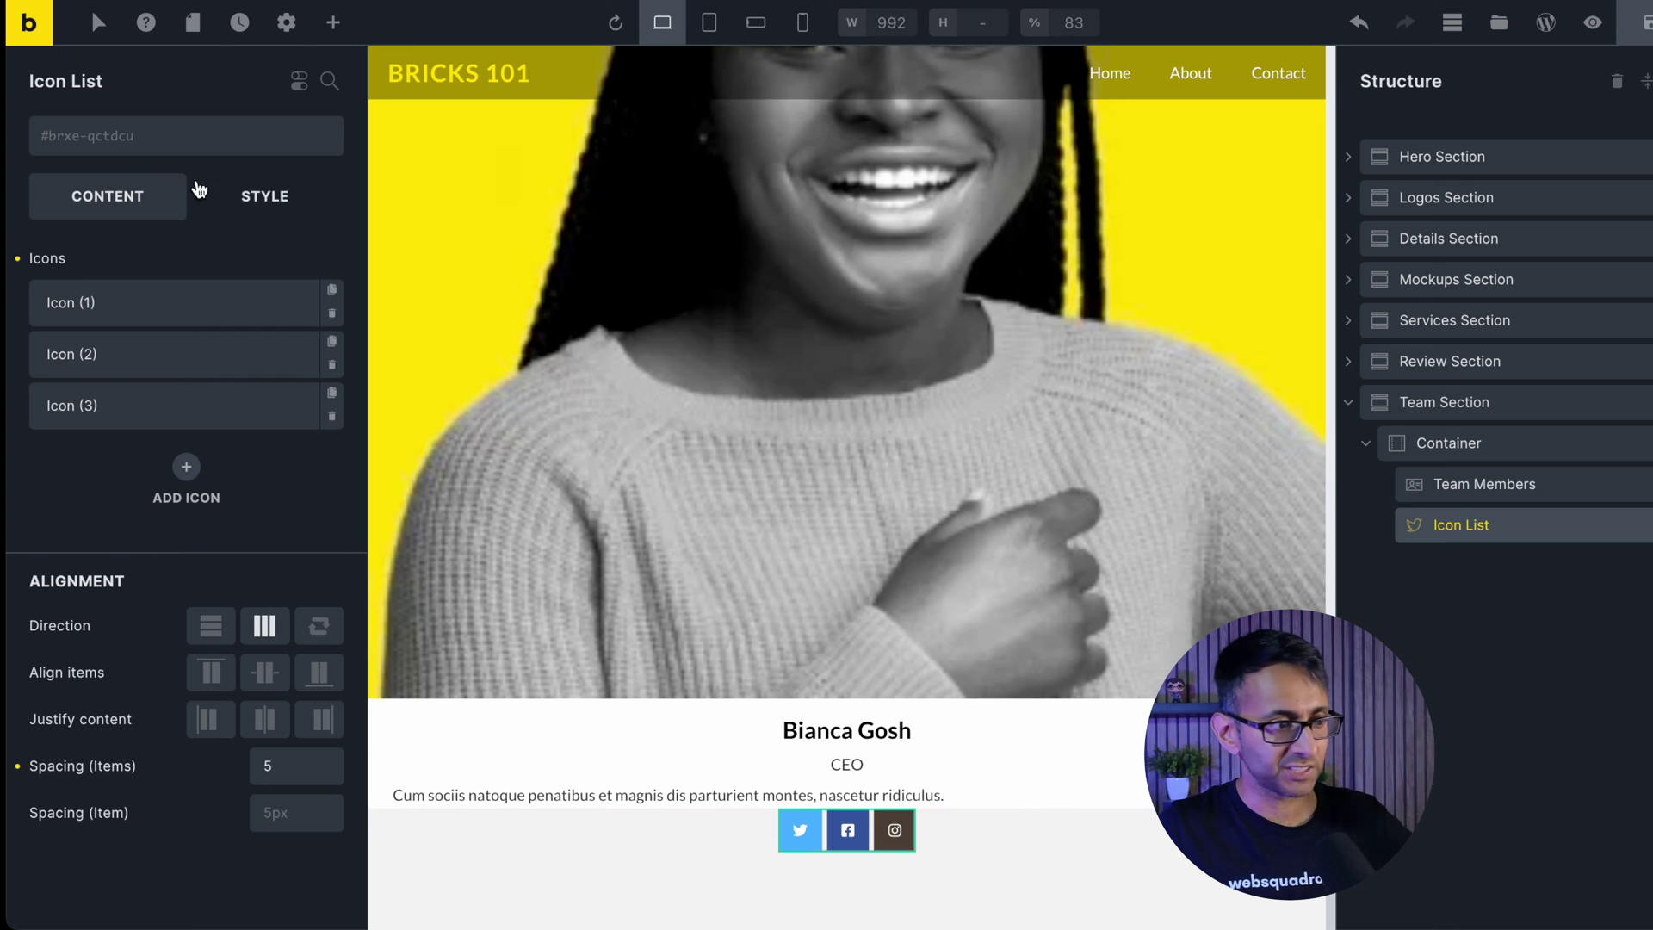
pyautogui.click(333, 24)
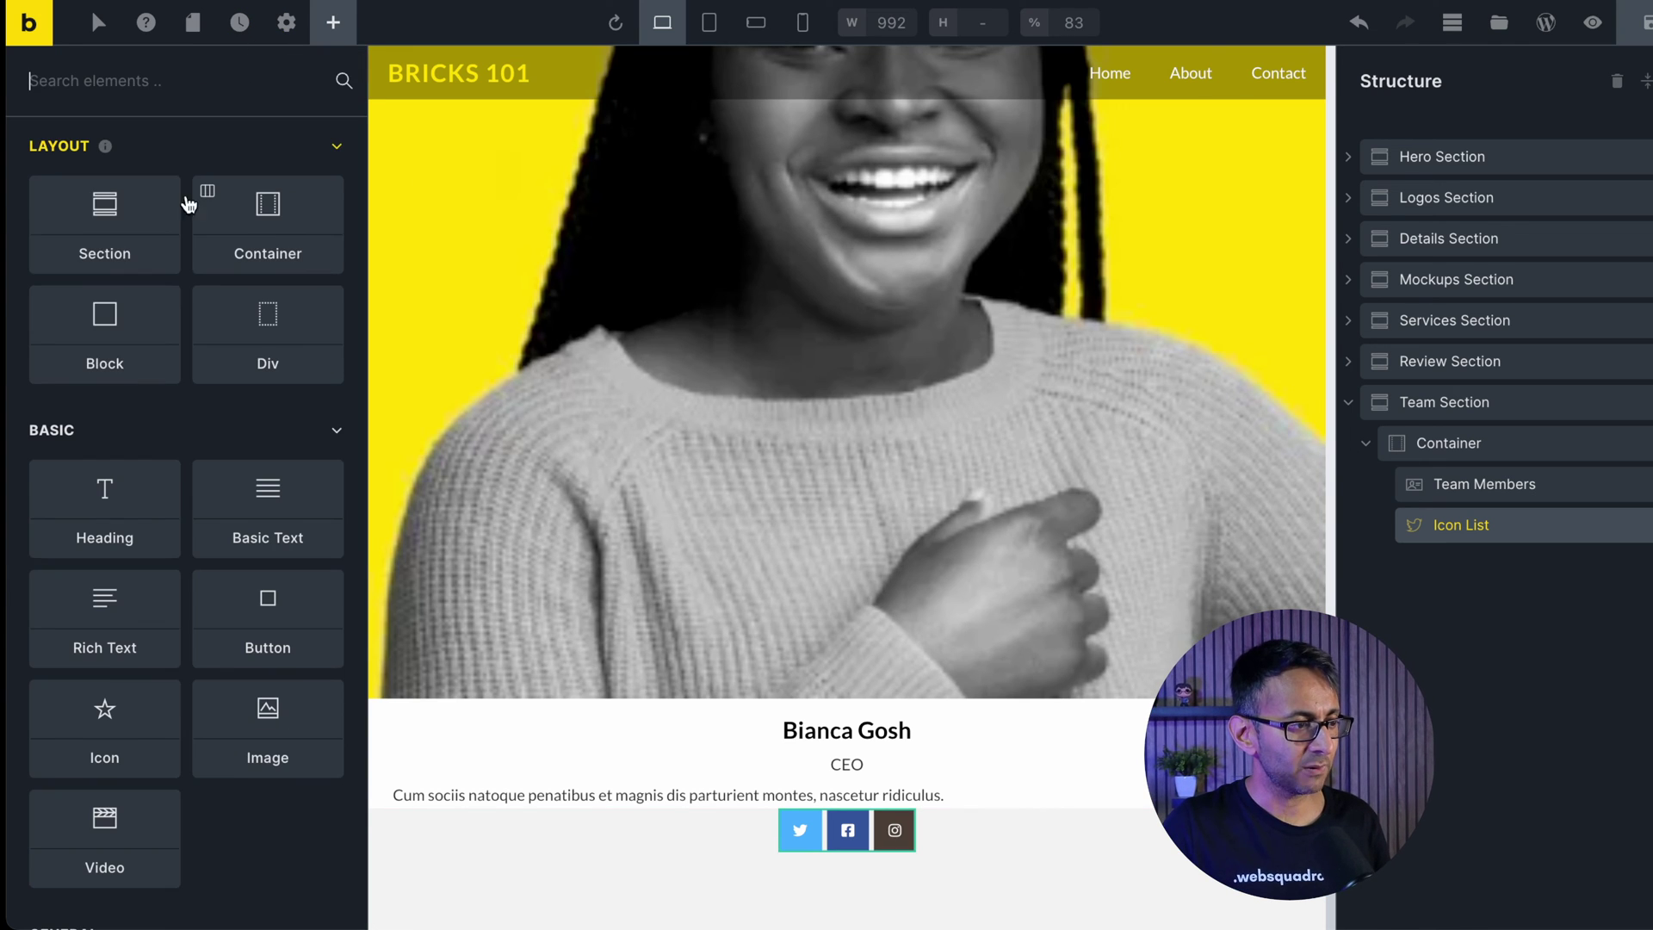
pyautogui.click(110, 338)
pyautogui.moveTo(1494, 578); pyautogui.dragTo(1513, 466)
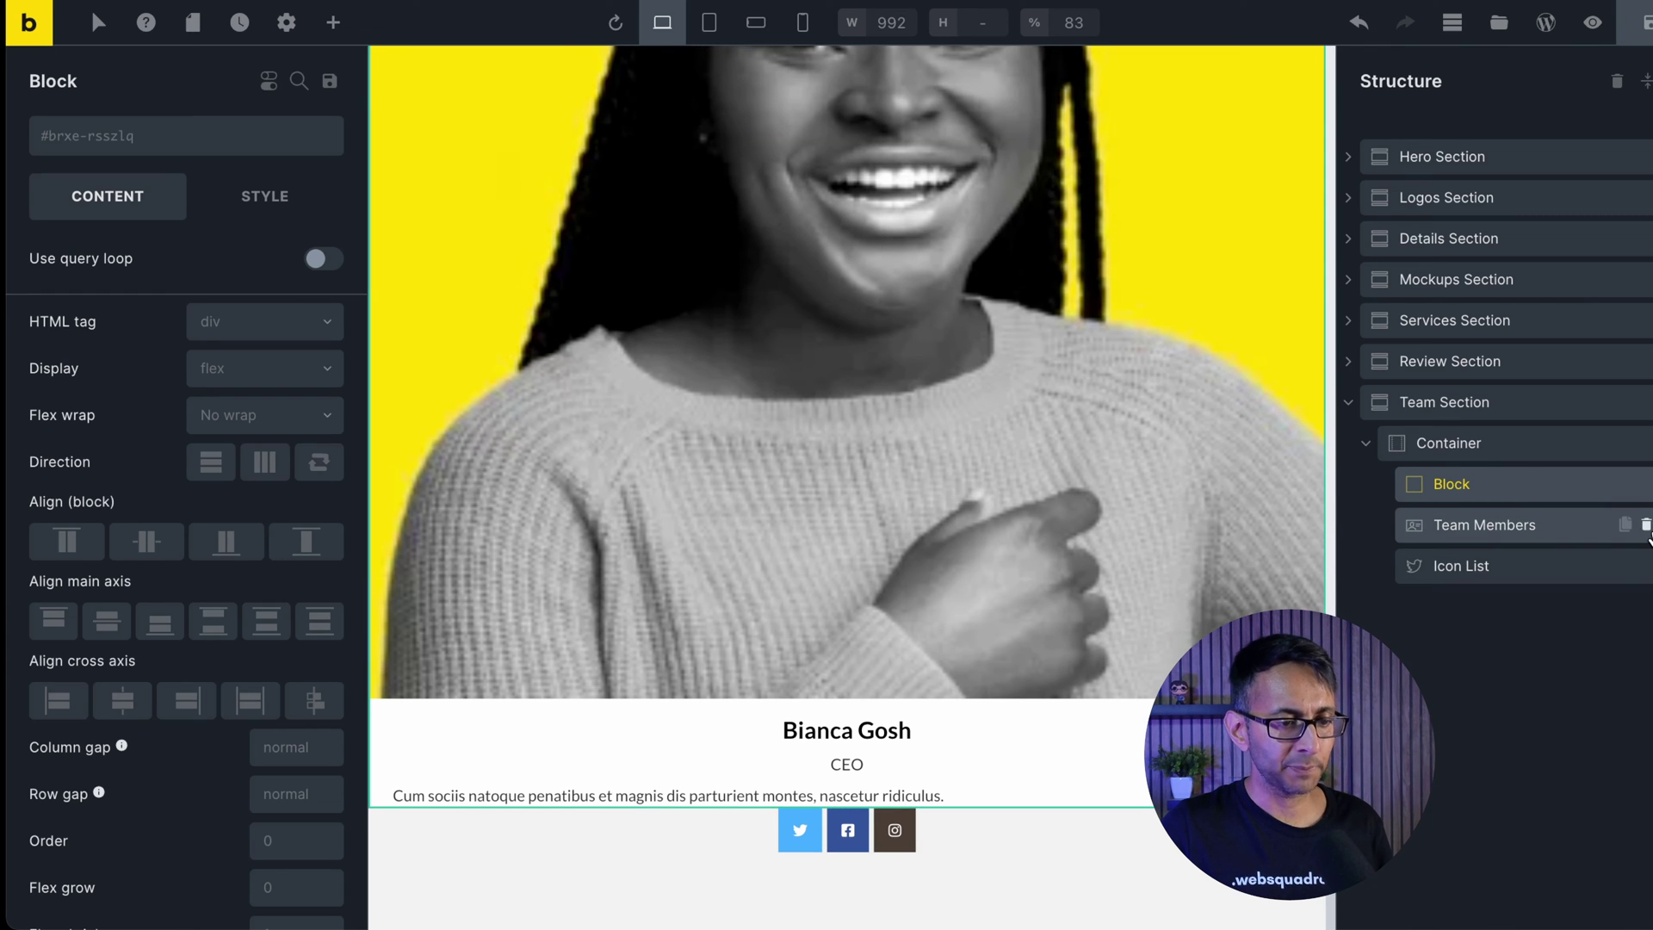
pyautogui.moveTo(1466, 533); pyautogui.dragTo(1501, 494)
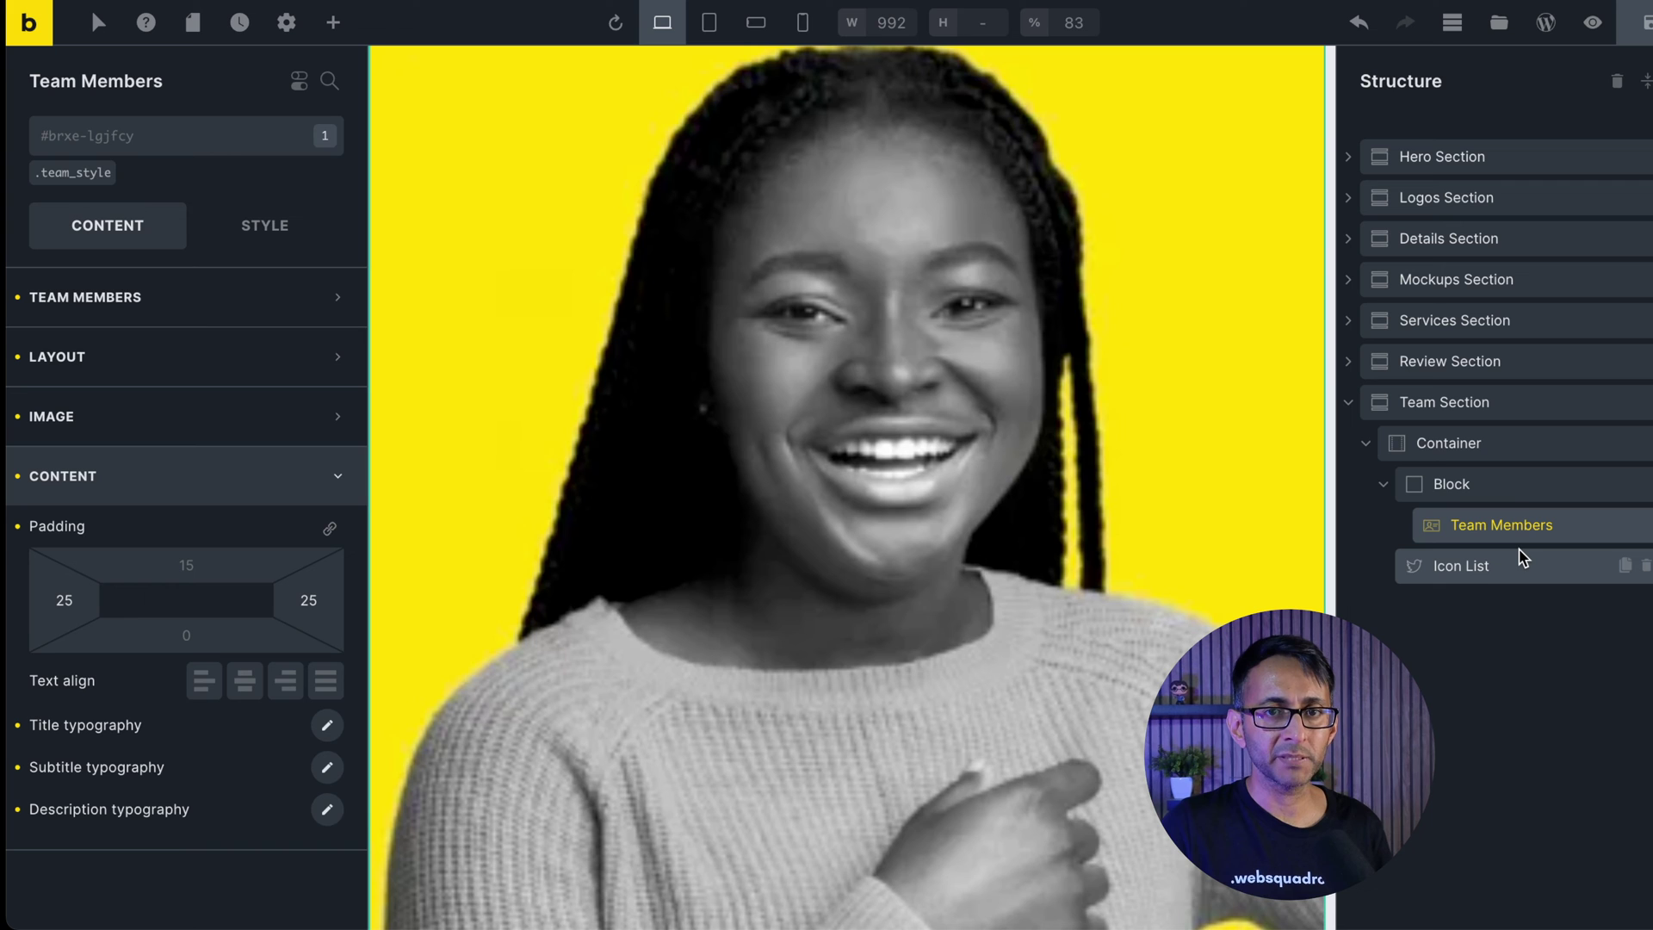
pyautogui.moveTo(1479, 574); pyautogui.dragTo(1534, 555)
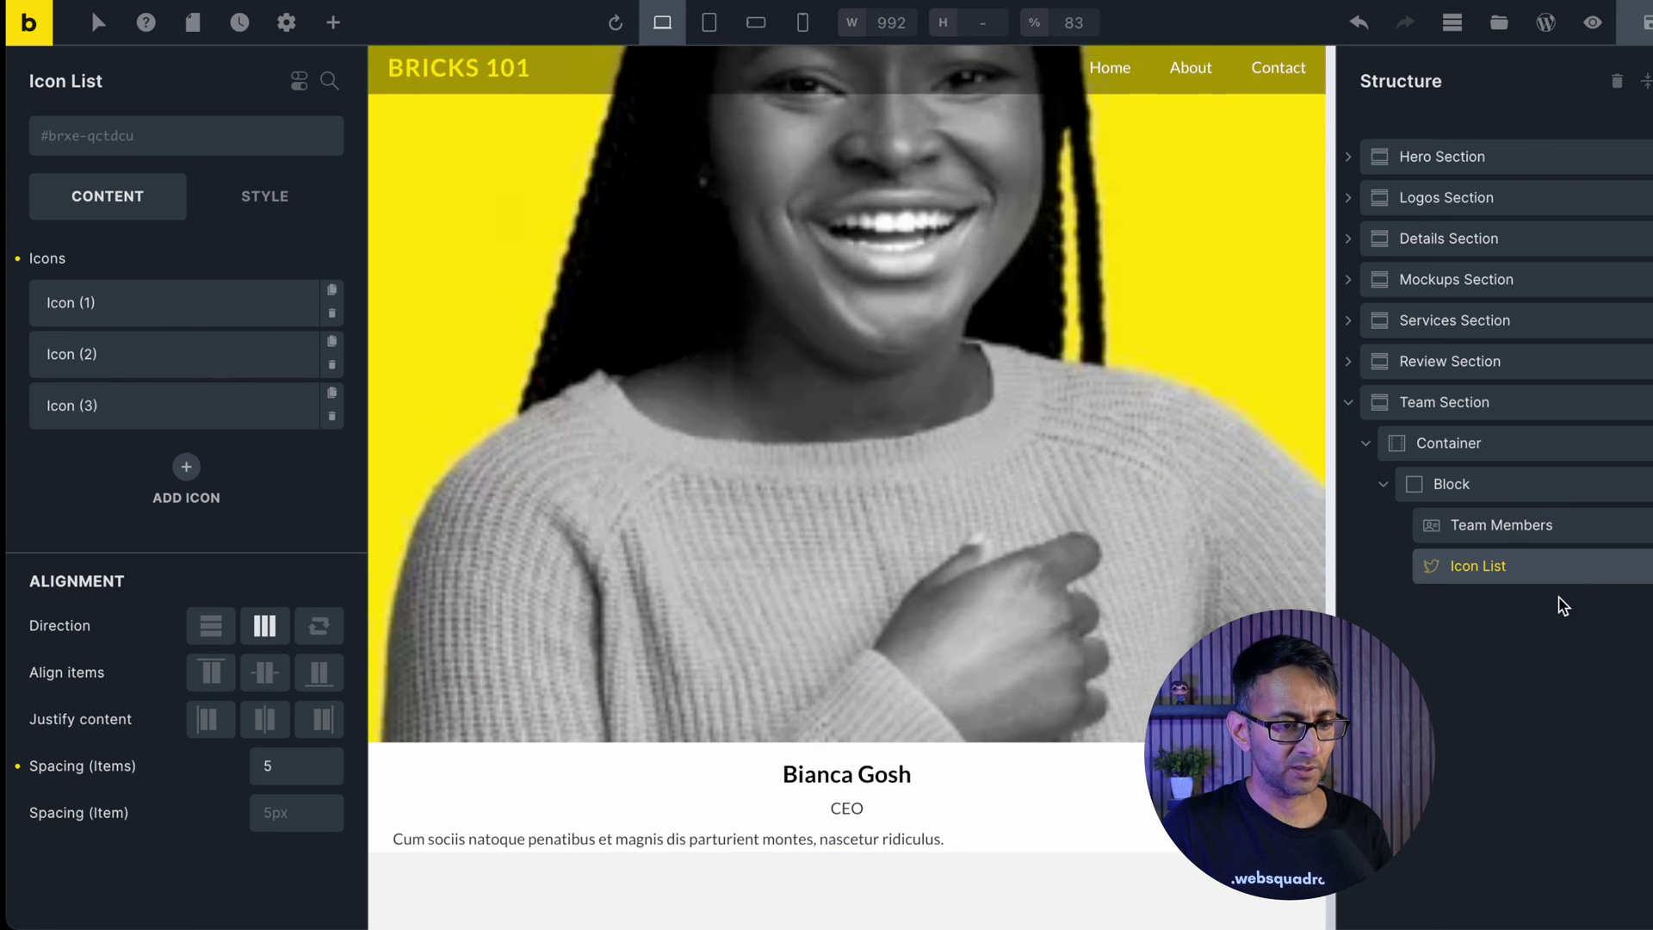
# Give the Block around the team member and icons a white #ffffff background colour.
pyautogui.click(1455, 490)
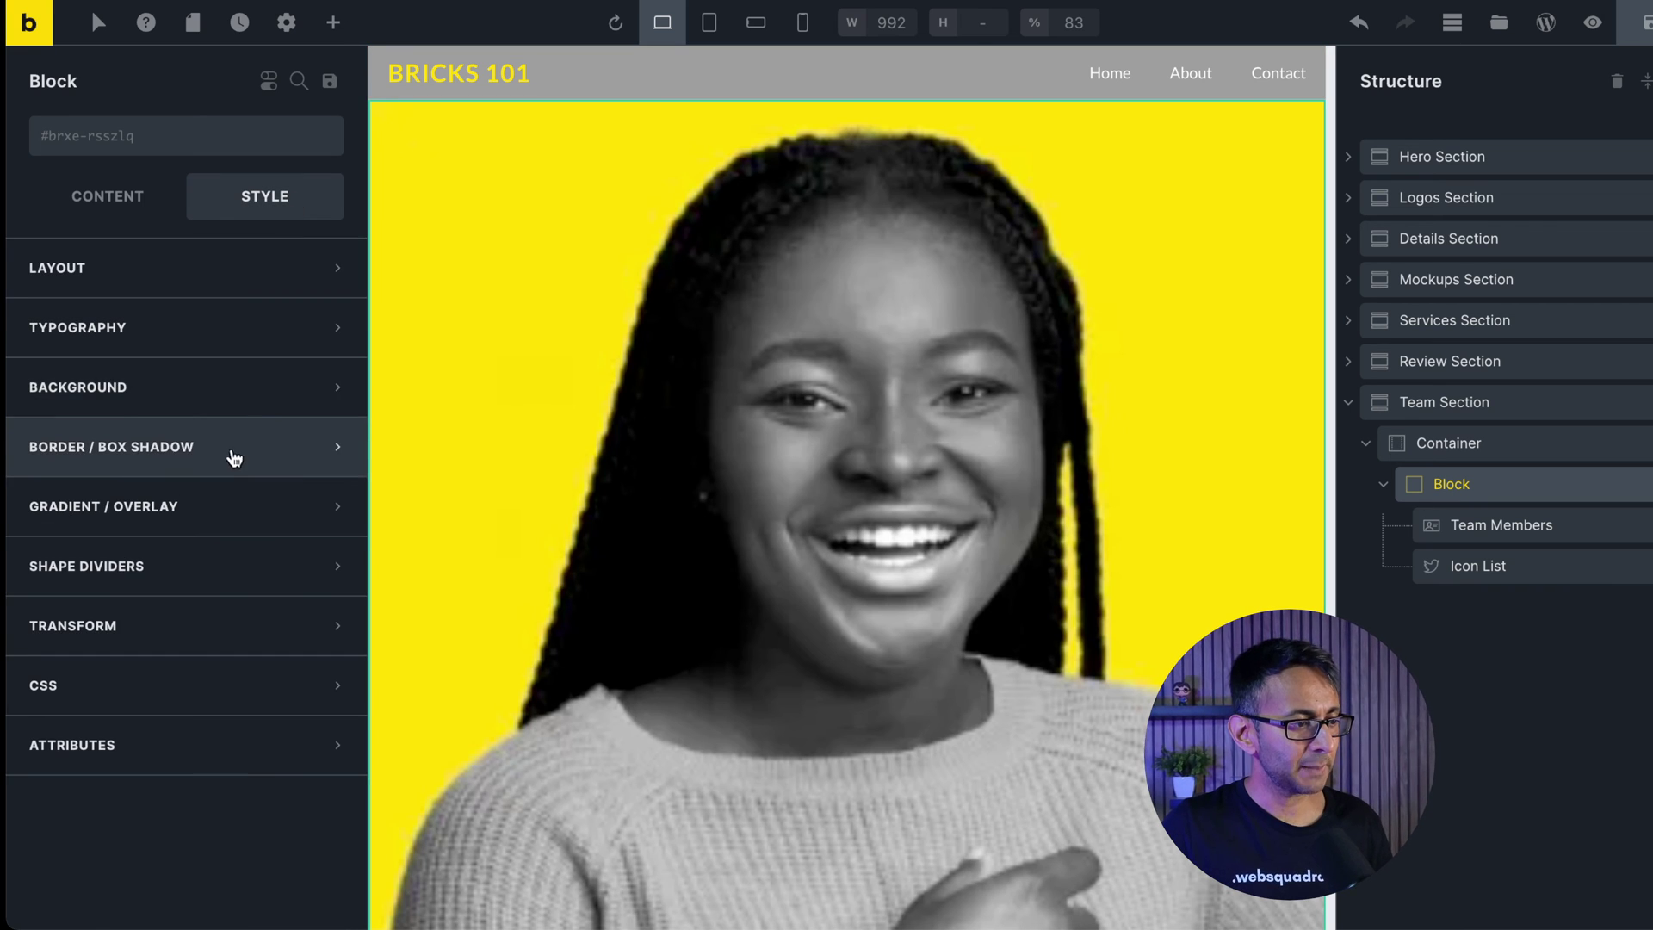
pyautogui.click(250, 385)
pyautogui.click(326, 442)
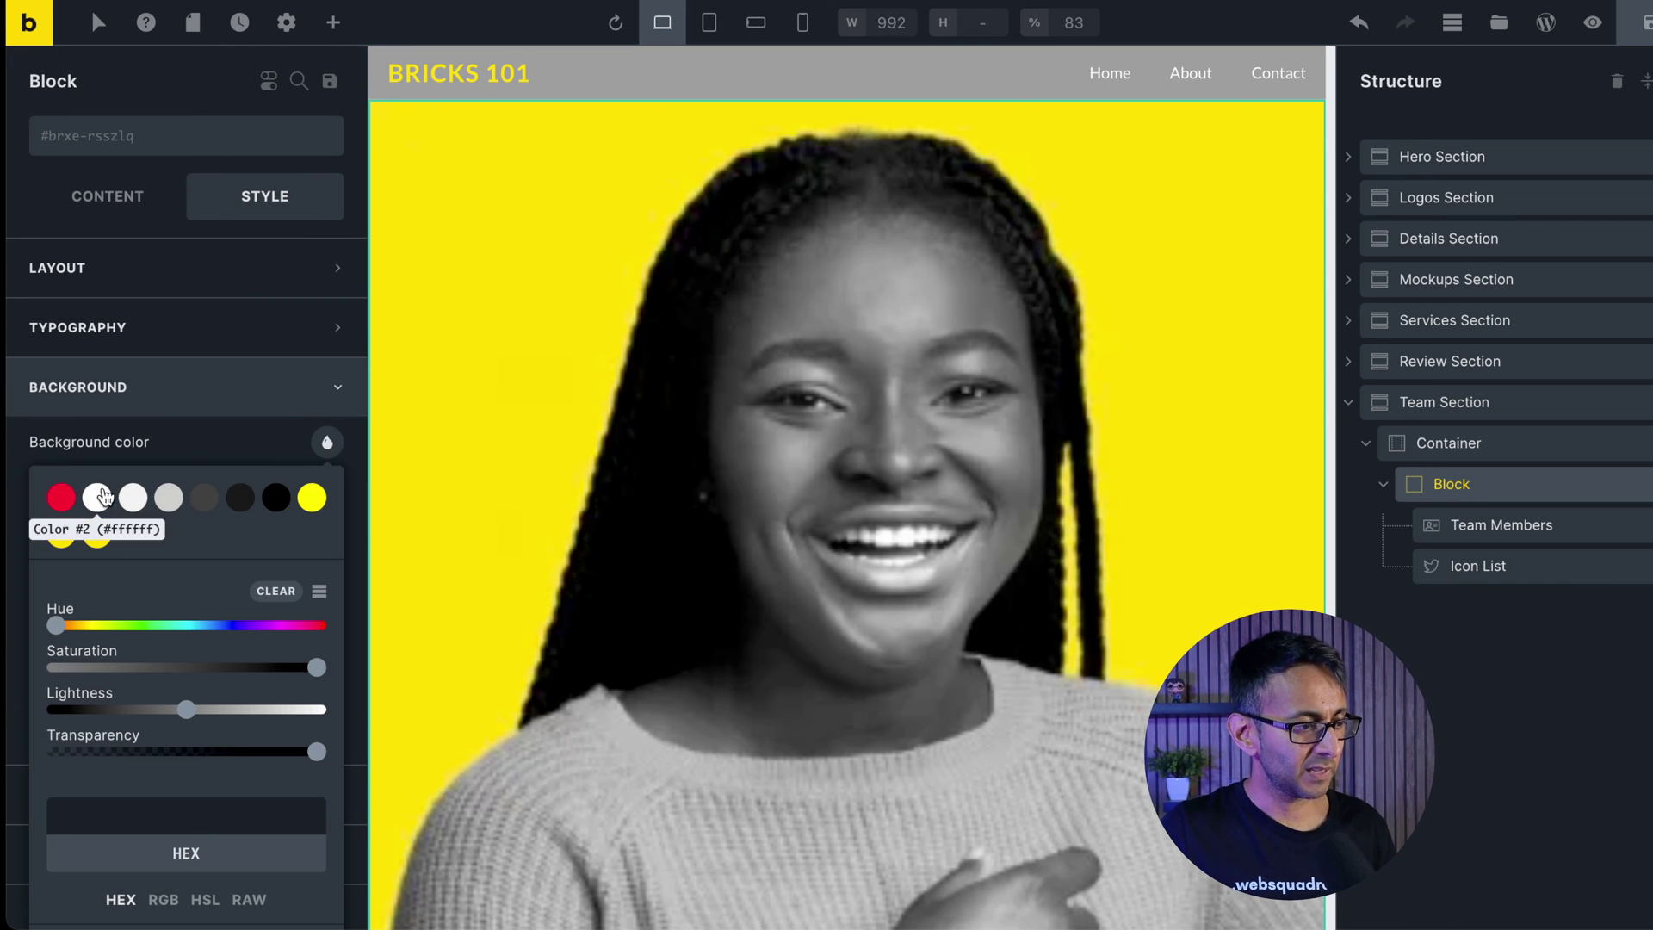
pyautogui.click(97, 498)
pyautogui.scroll(-4, 1020, 644)
pyautogui.scroll(-1, 990, 659)
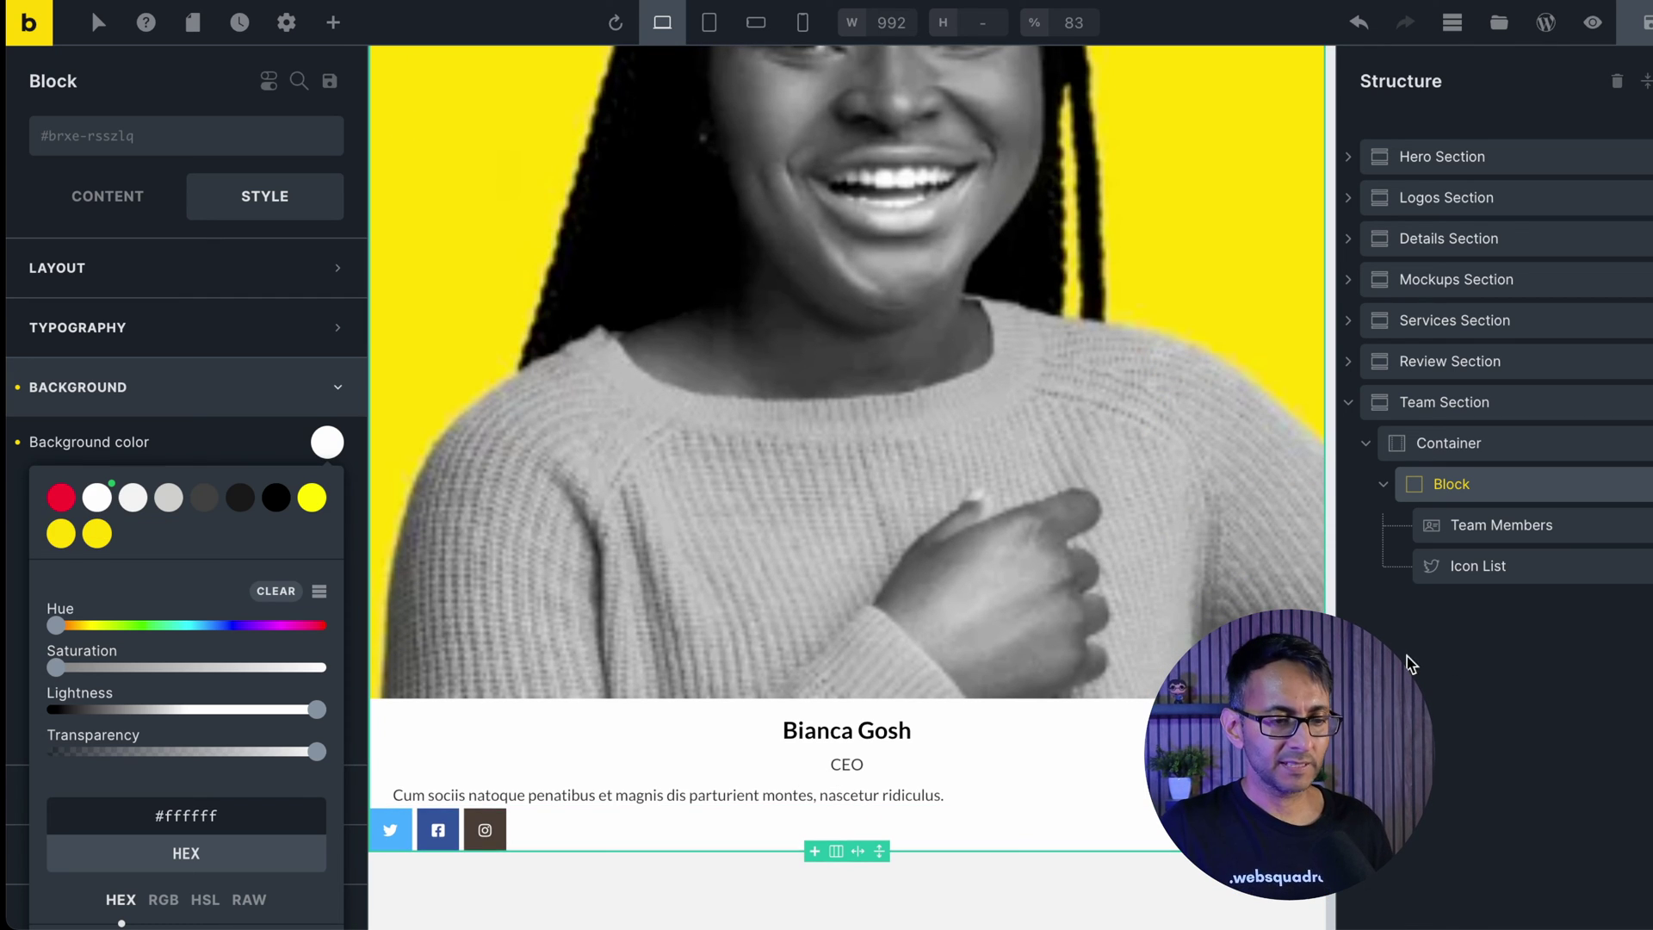
# Set the Icon List's top margin to 30.
pyautogui.click(1524, 571)
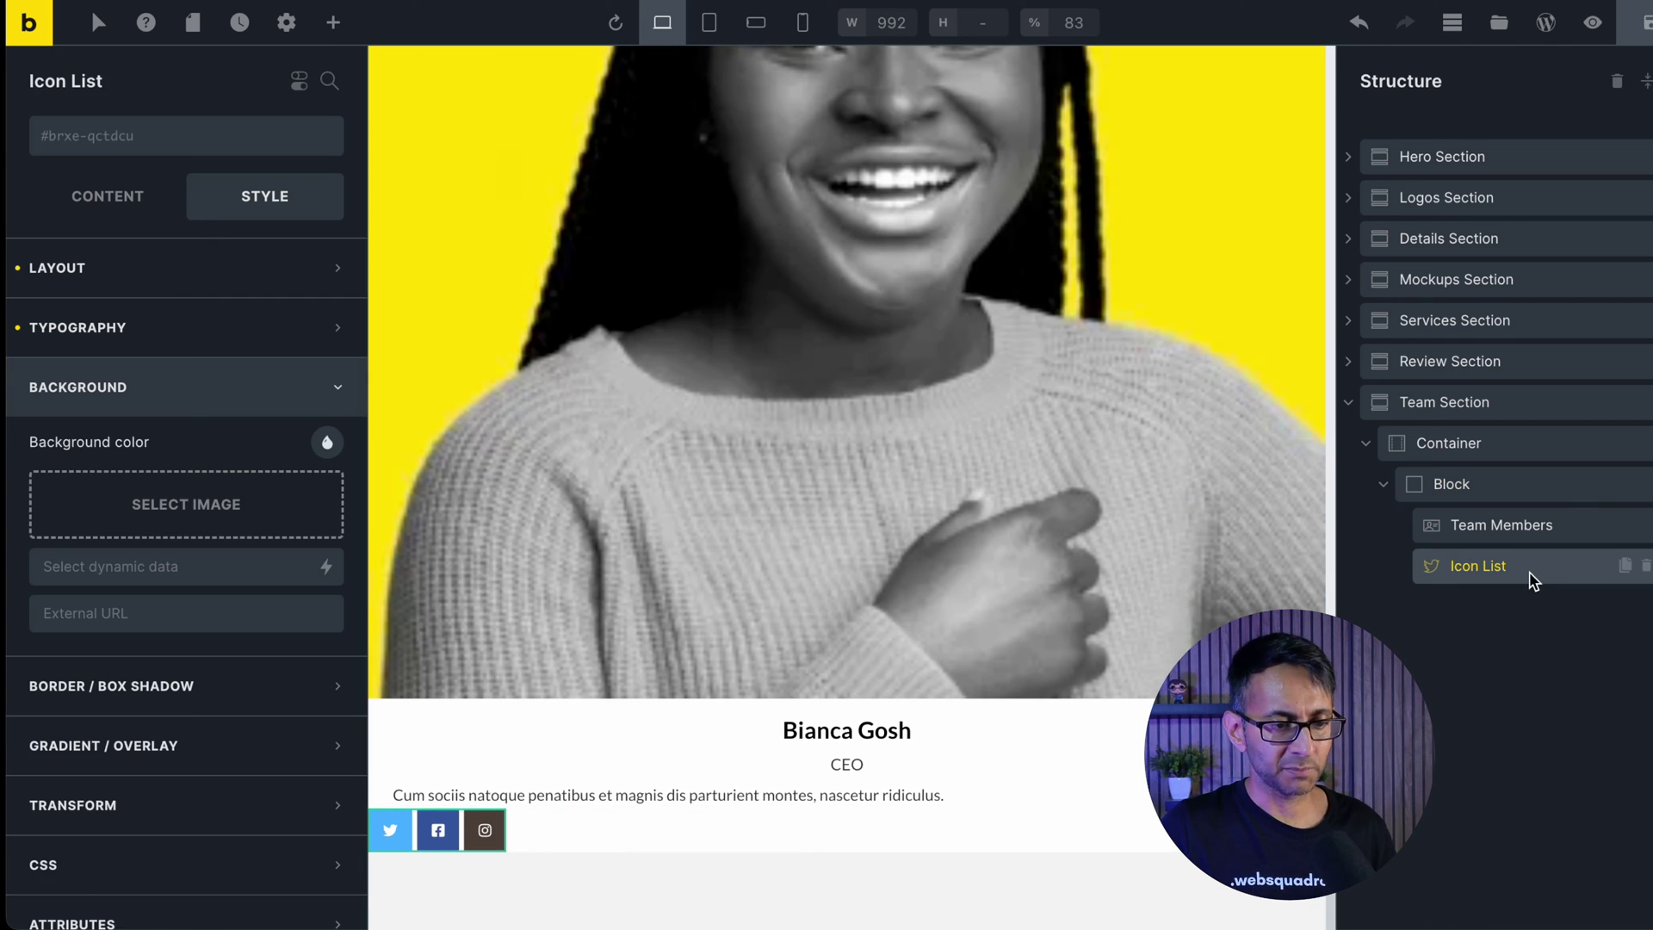
pyautogui.click(253, 270)
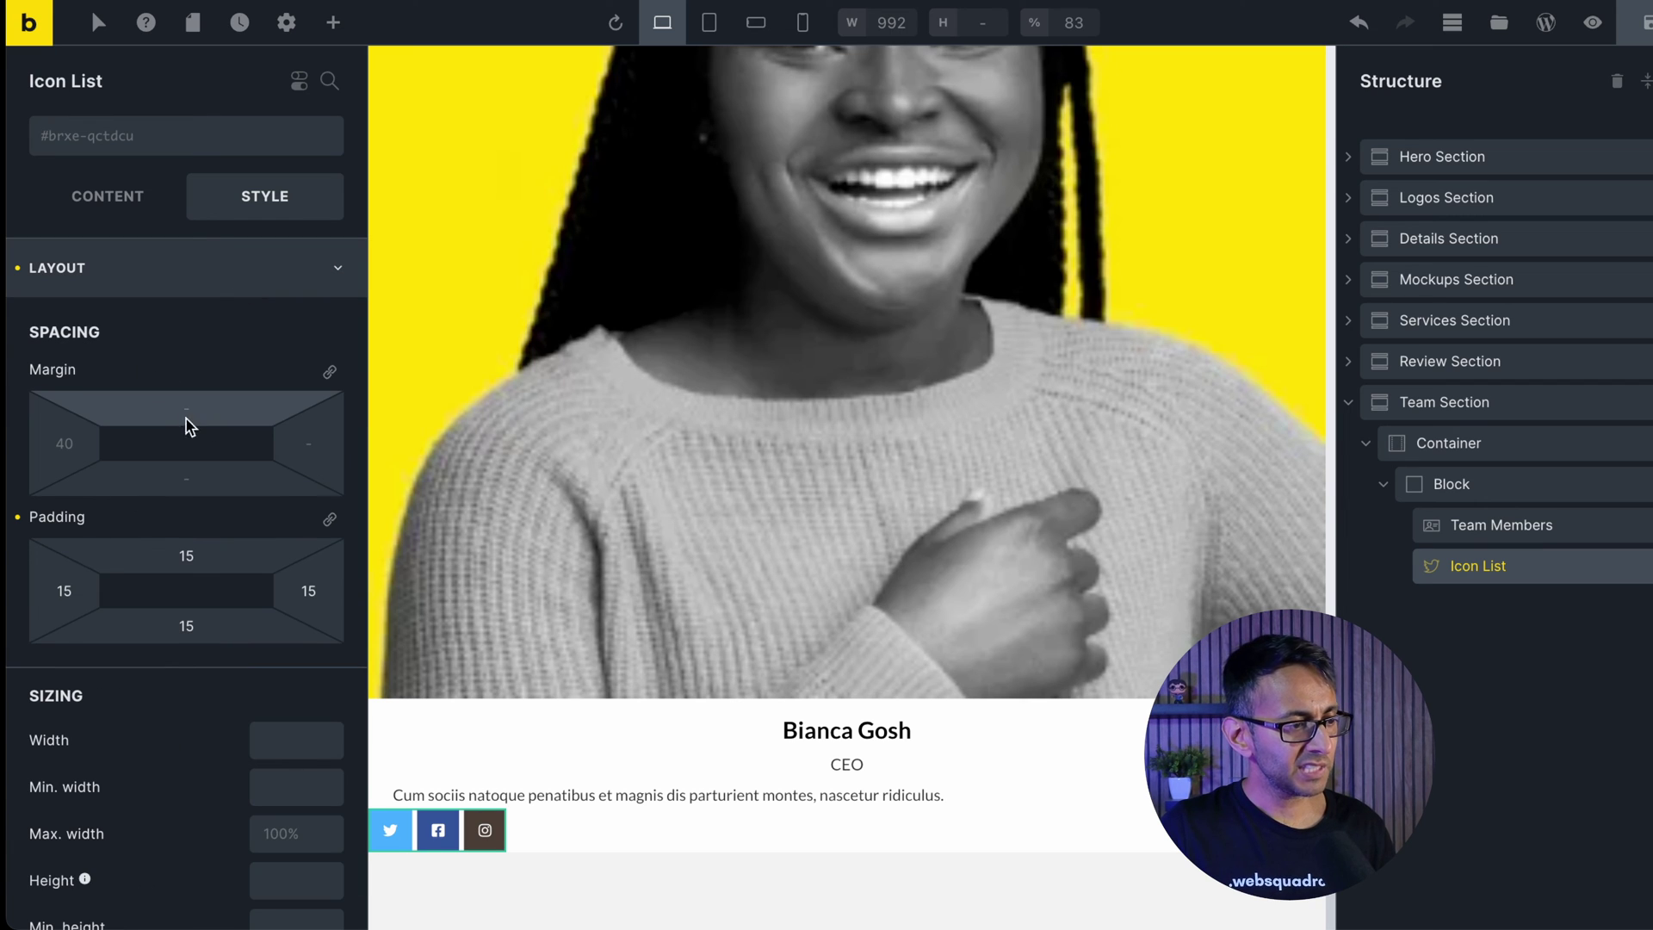
pyautogui.write('30')
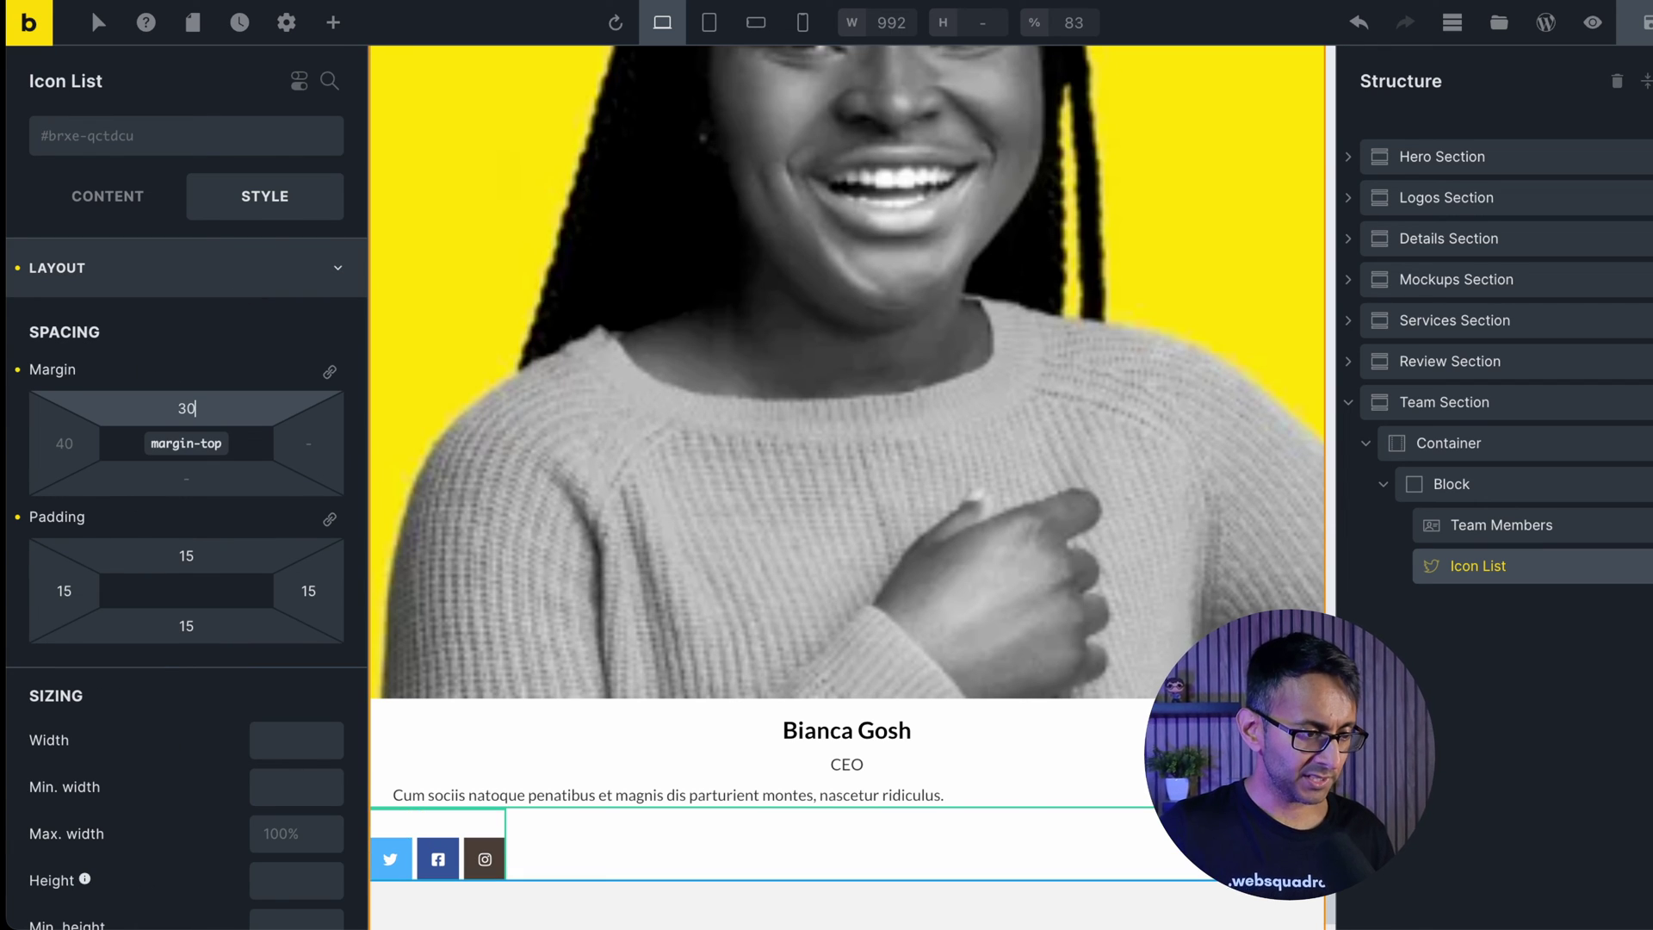
pyautogui.press('BackSpace')
pyautogui.press('BackSpace')
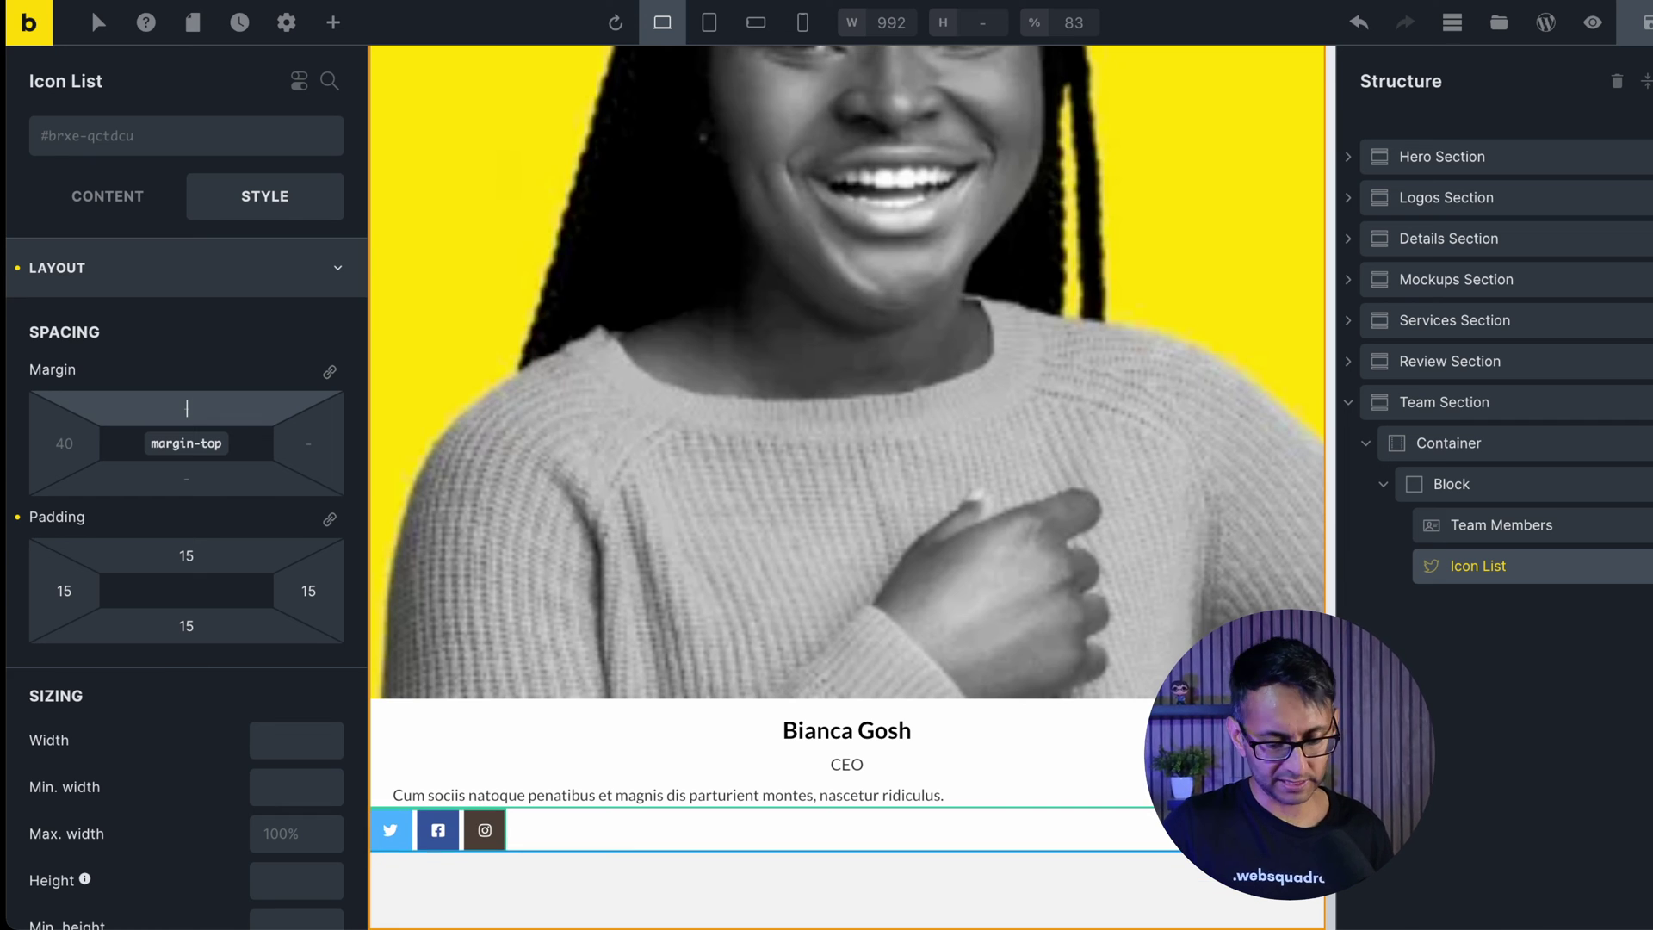
pyautogui.write('20')
pyautogui.press('BackSpace')
pyautogui.press('BackSpace')
pyautogui.write('30')
# Set the Icon List's align self option to center within the Block.
pyautogui.scroll(-15, 173, 572)
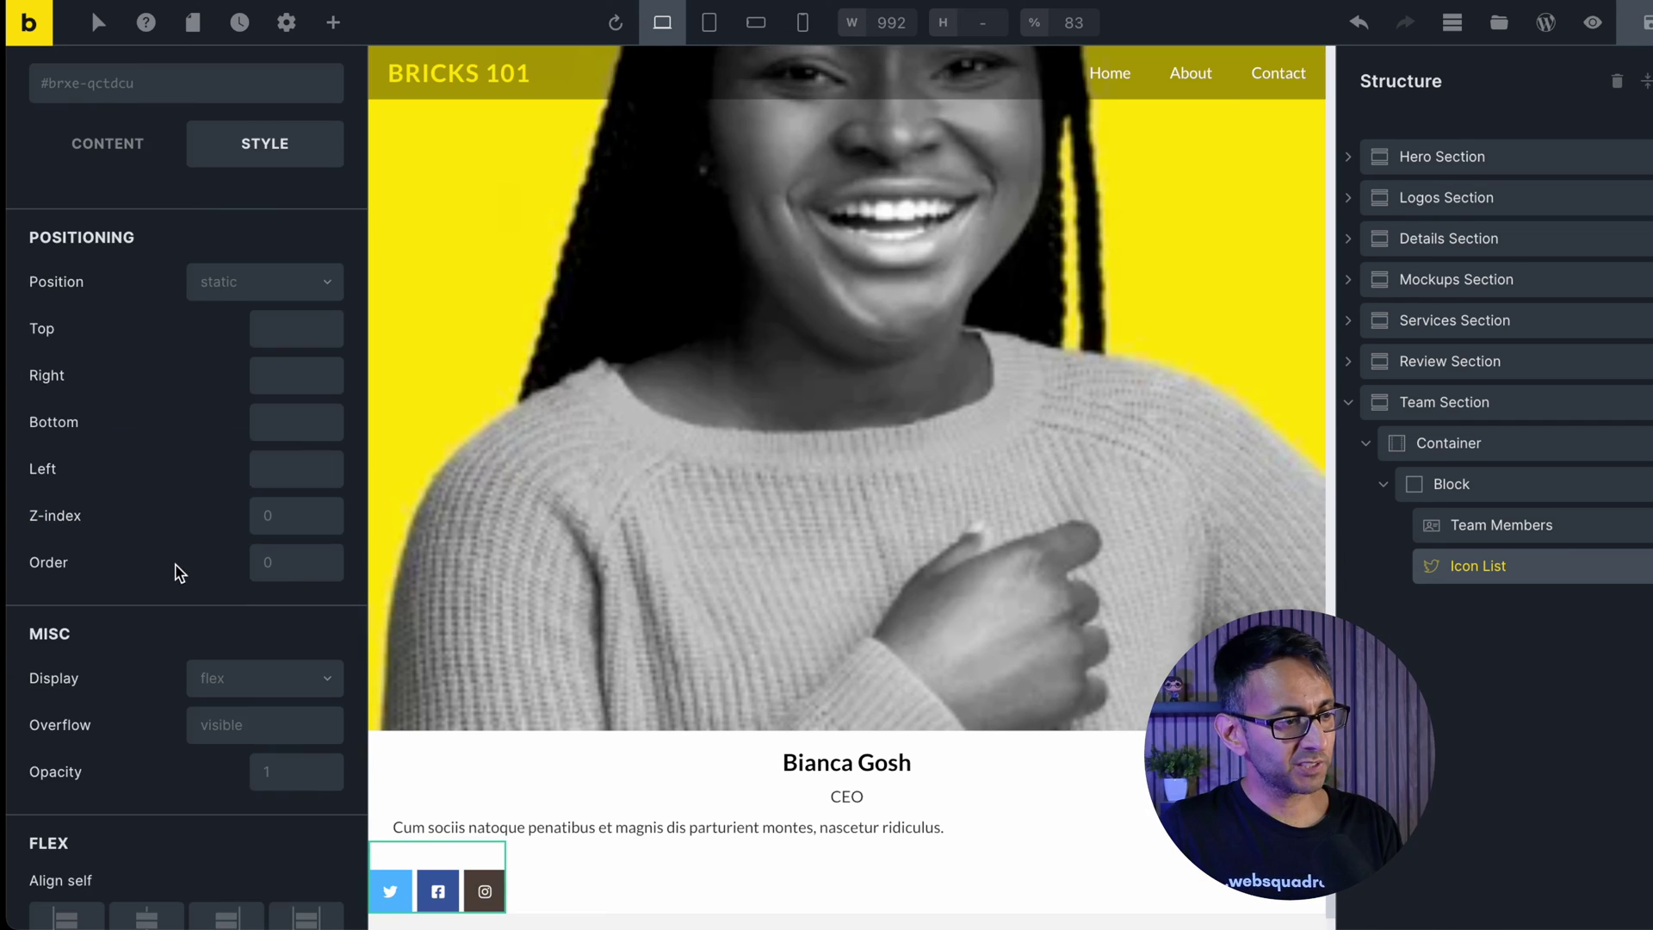
pyautogui.scroll(2, 173, 564)
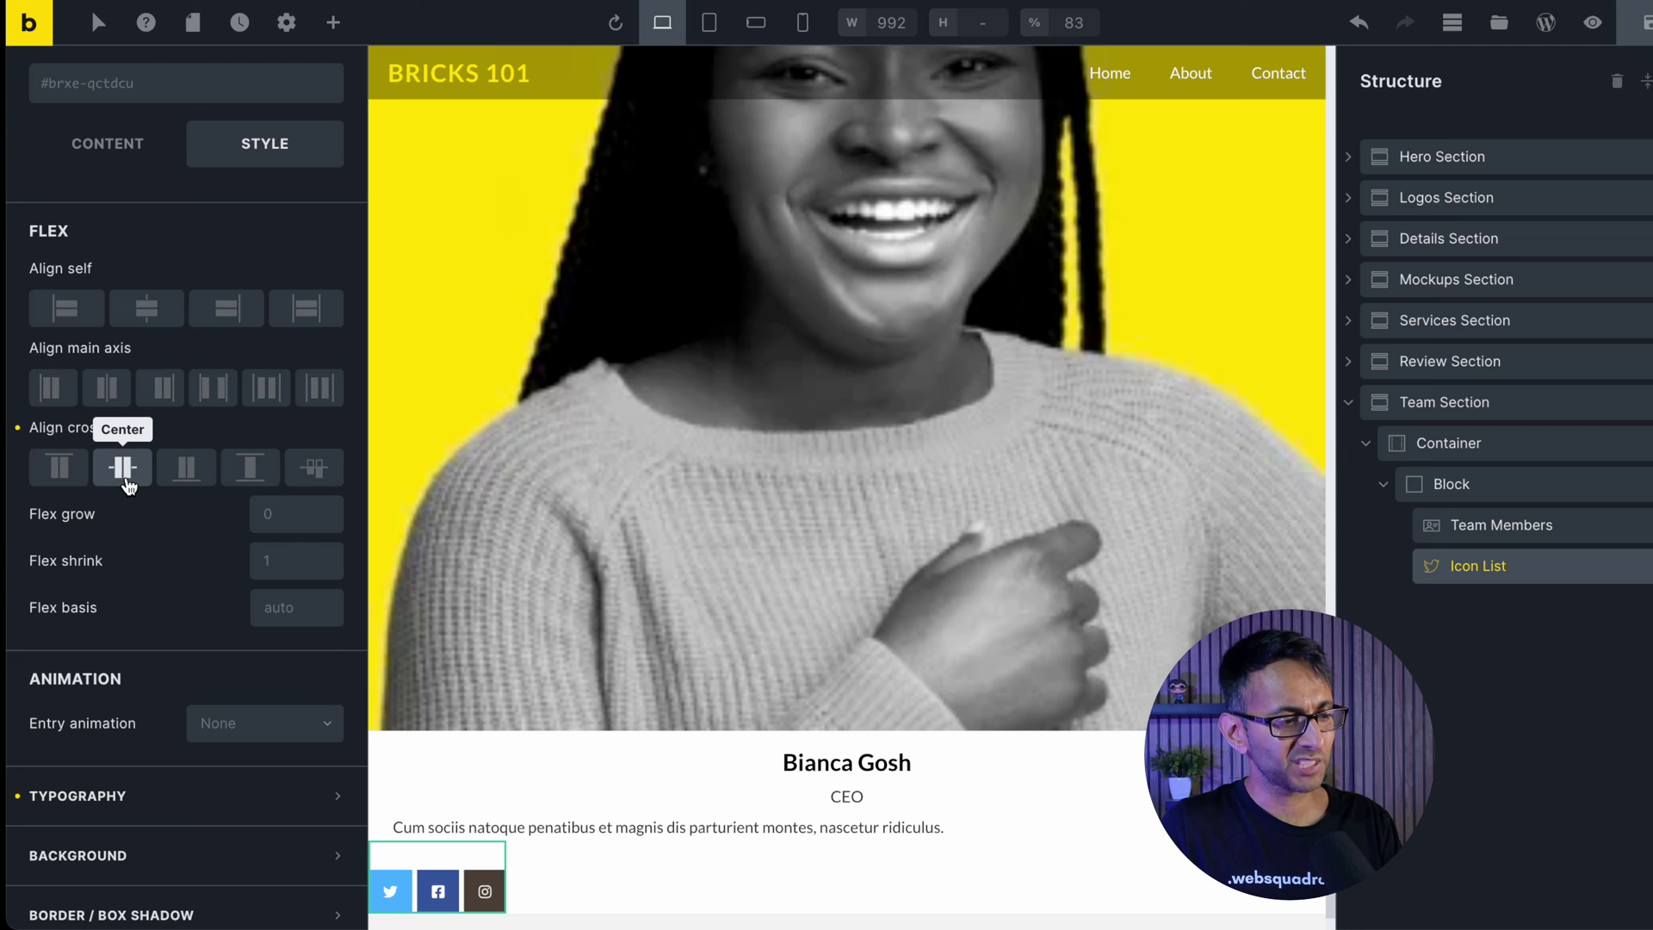
pyautogui.click(145, 319)
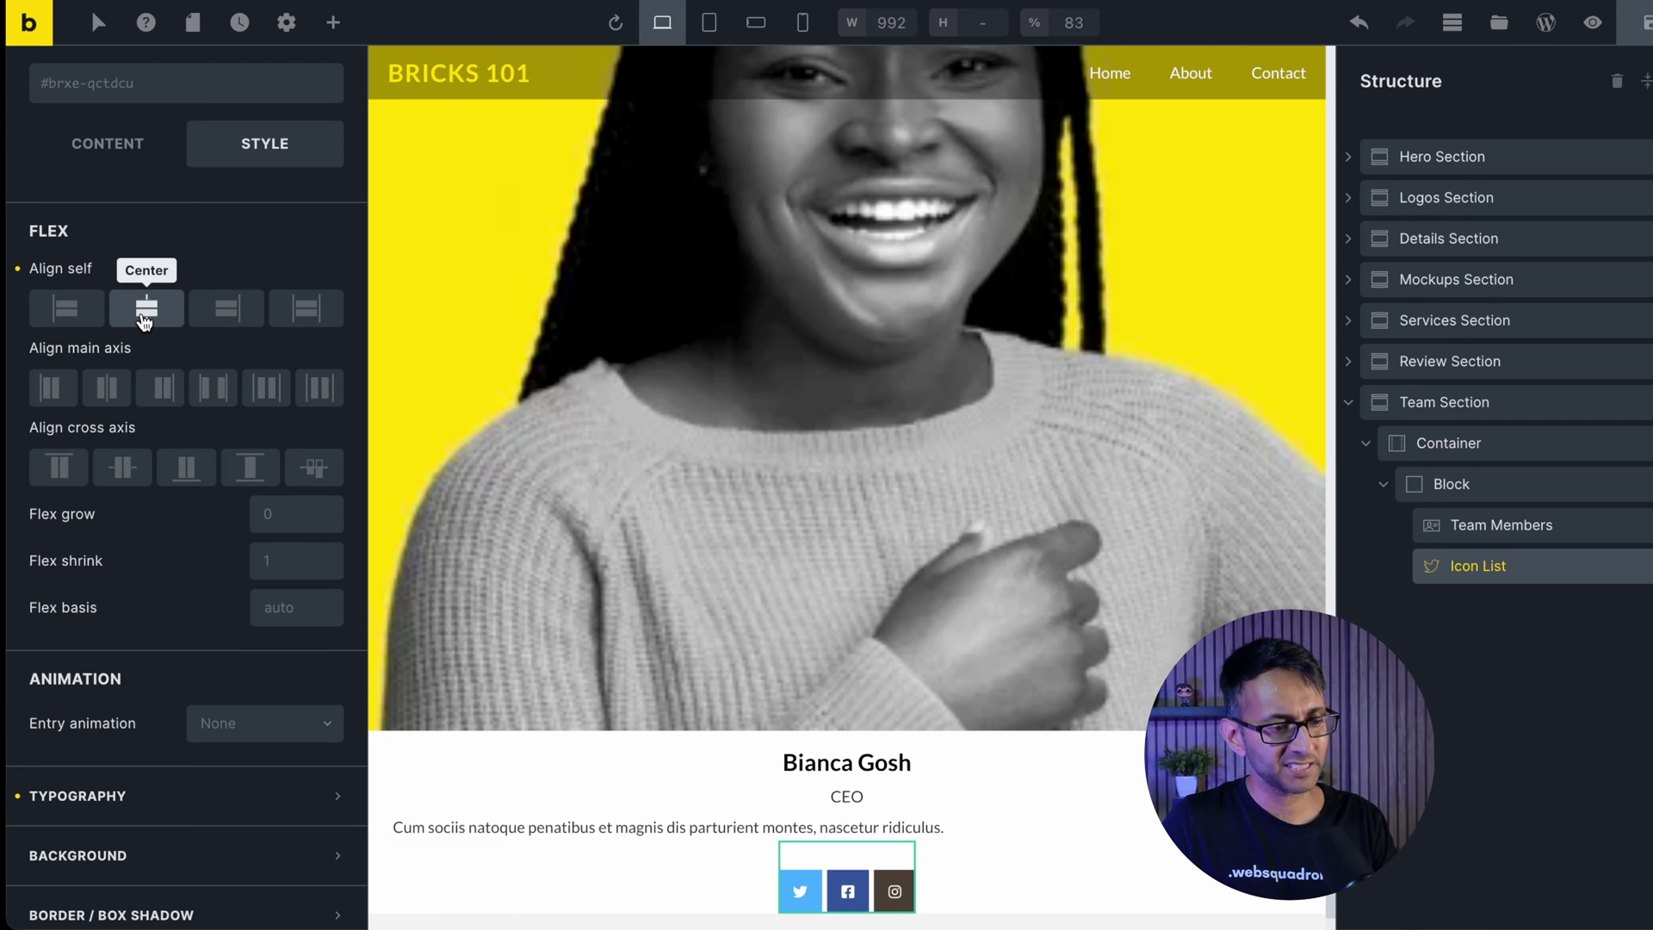
# Set the Block's width to 300 and its bottom padding to 30.
pyautogui.click(1502, 496)
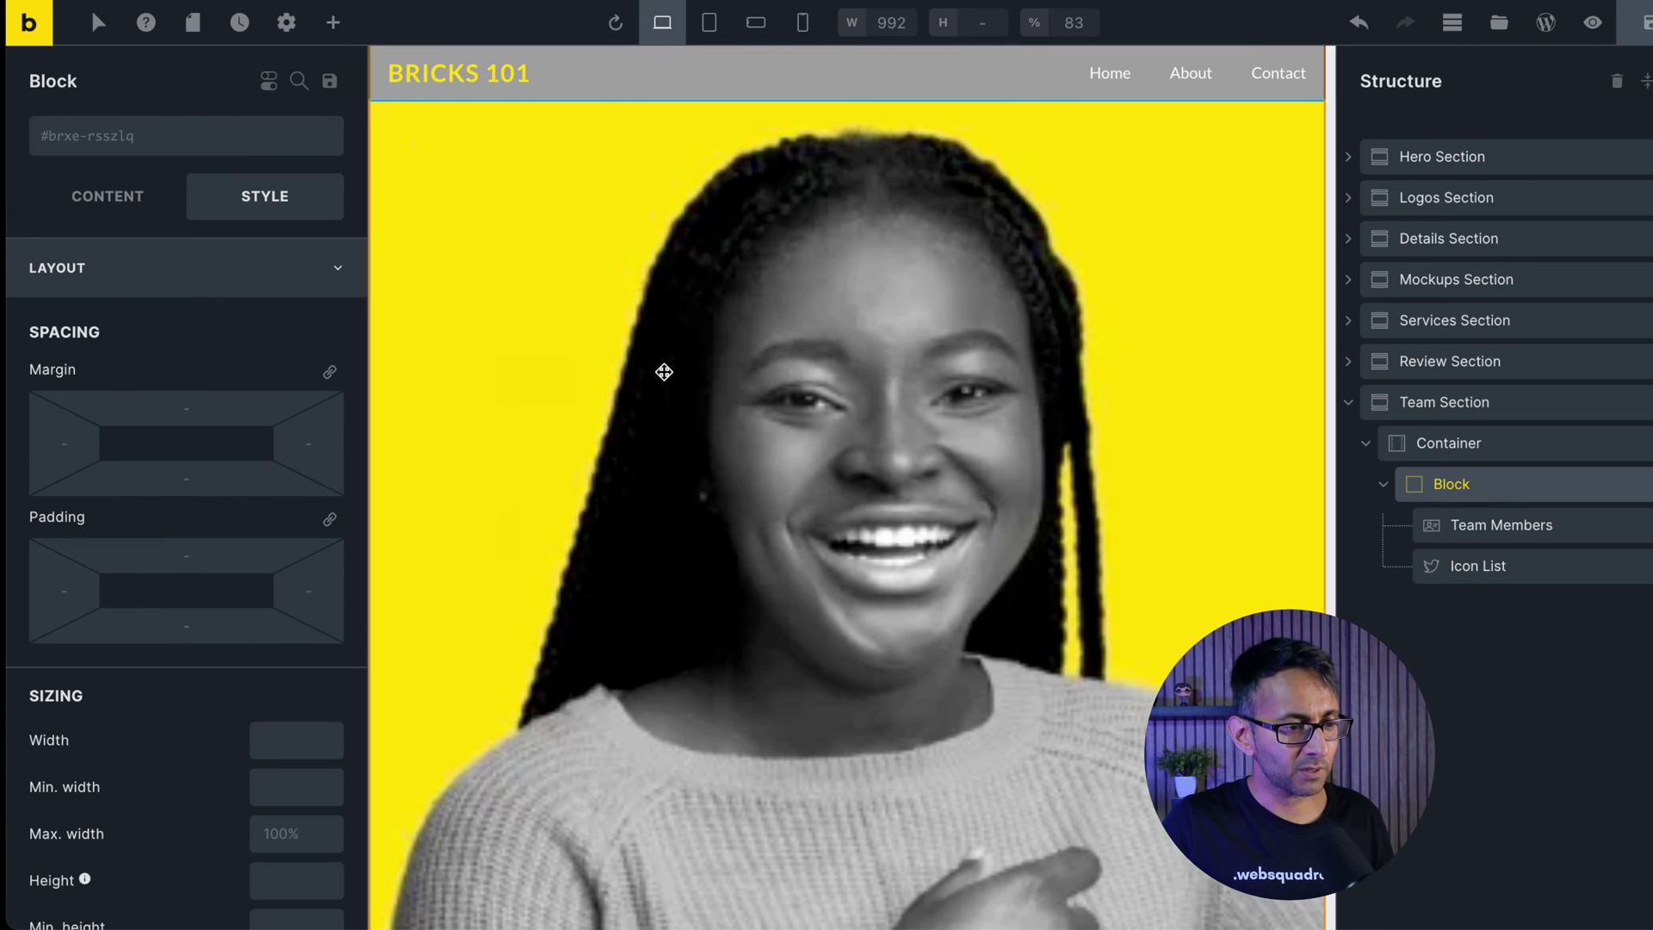
pyautogui.click(267, 739)
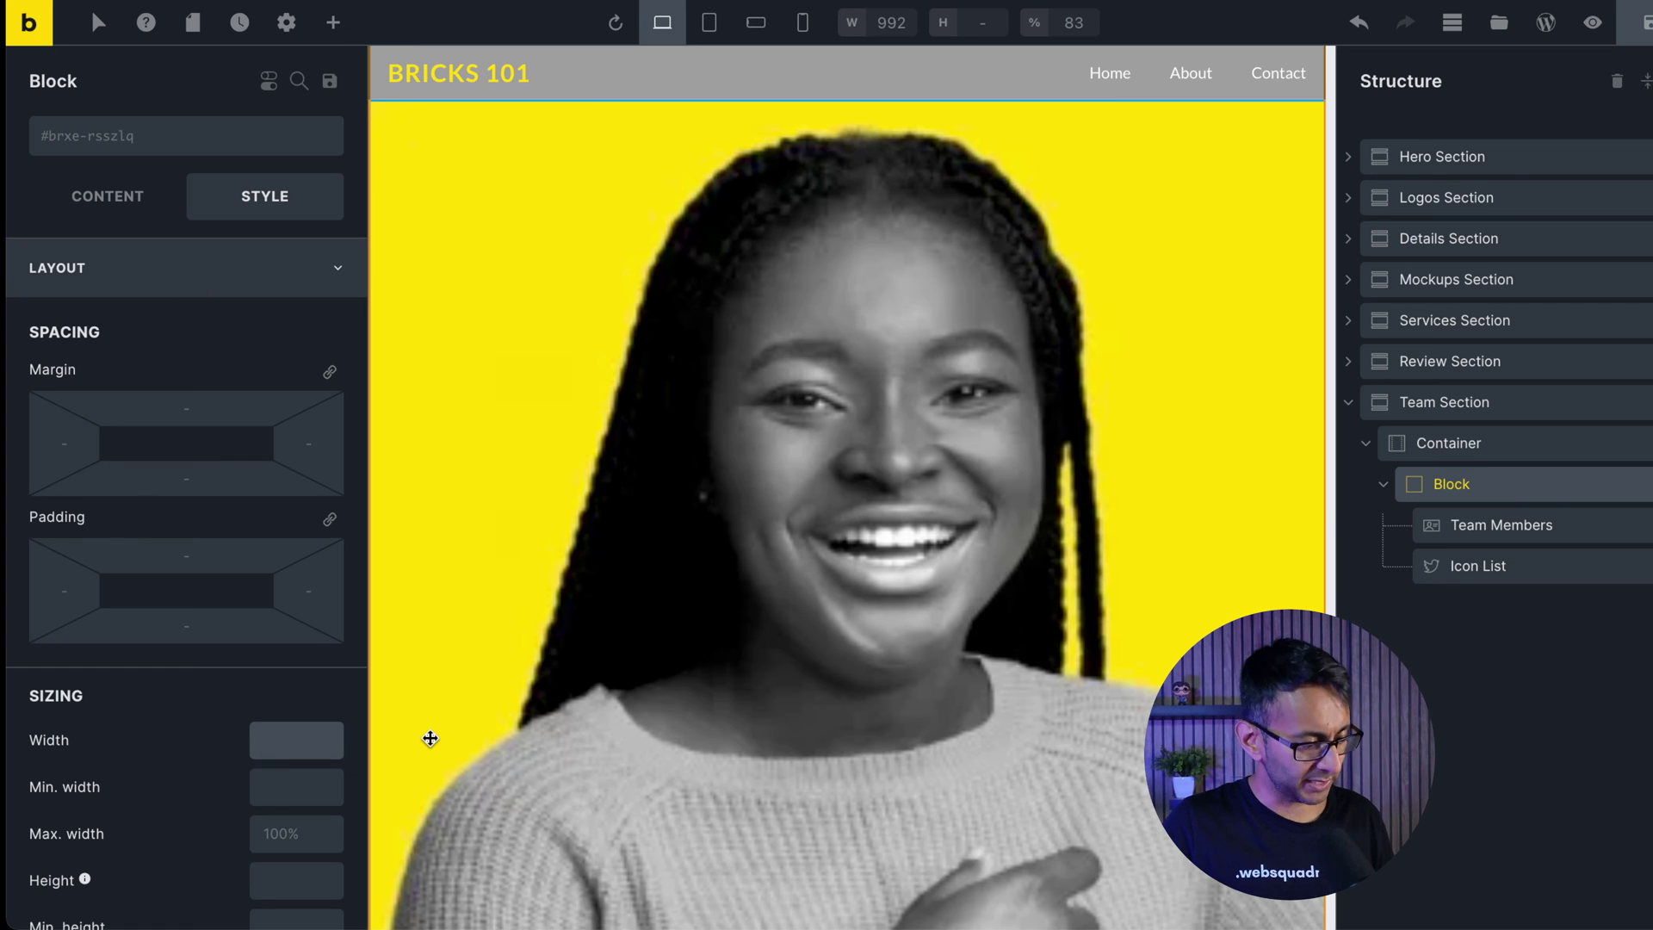
pyautogui.write('300')
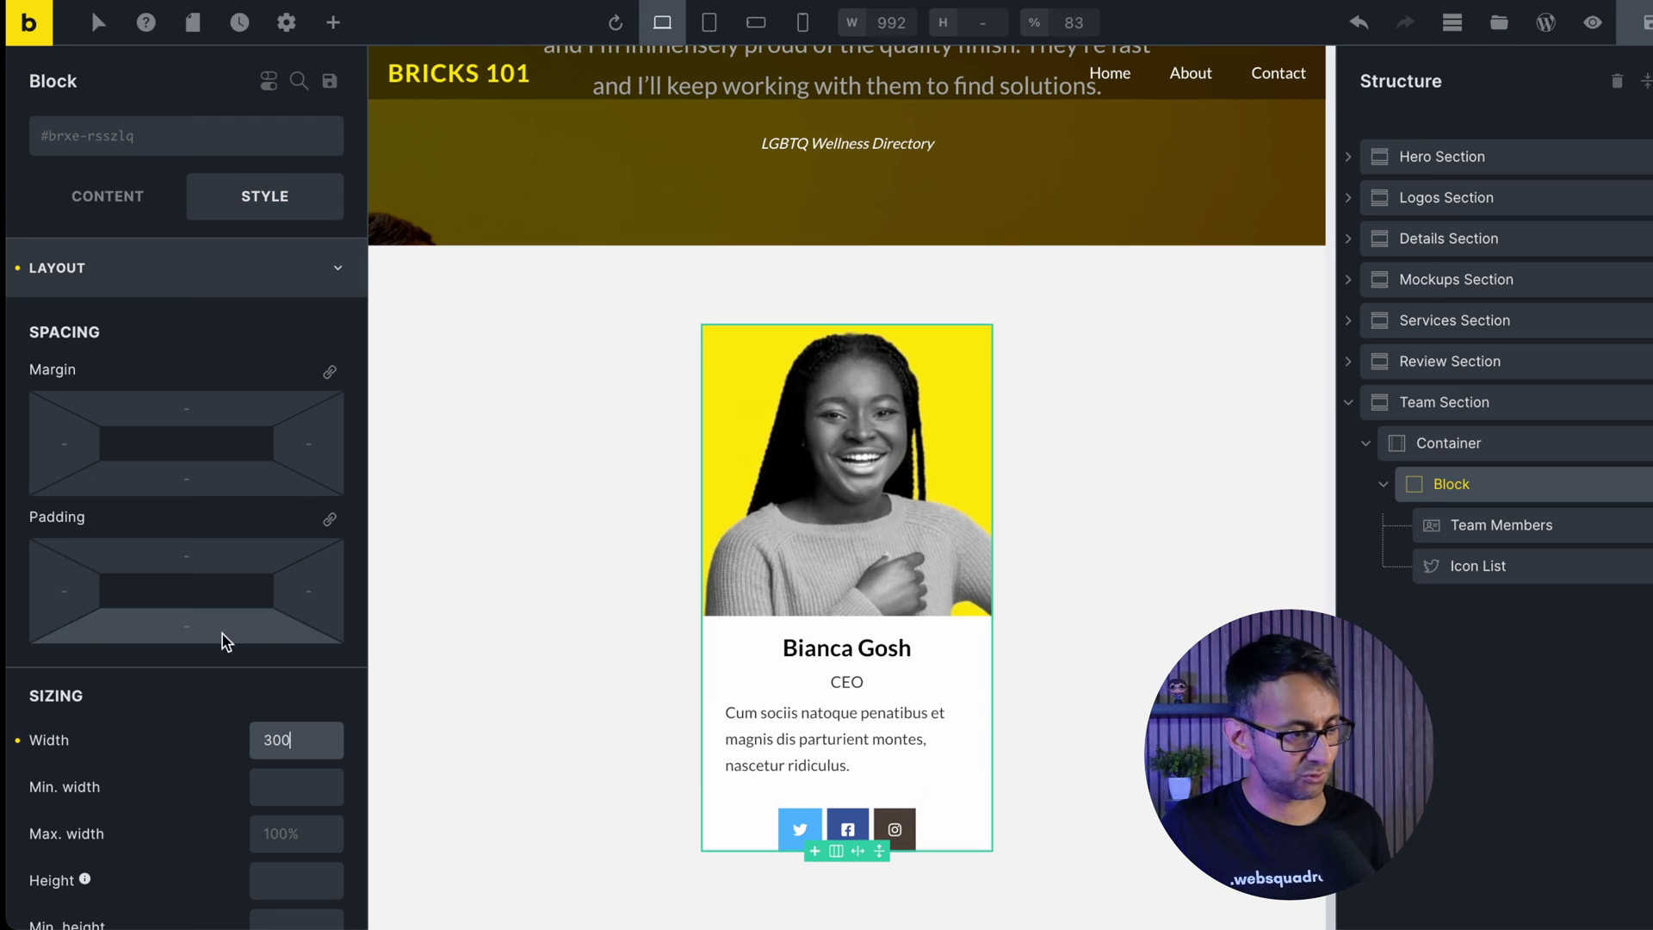
pyautogui.click(190, 625)
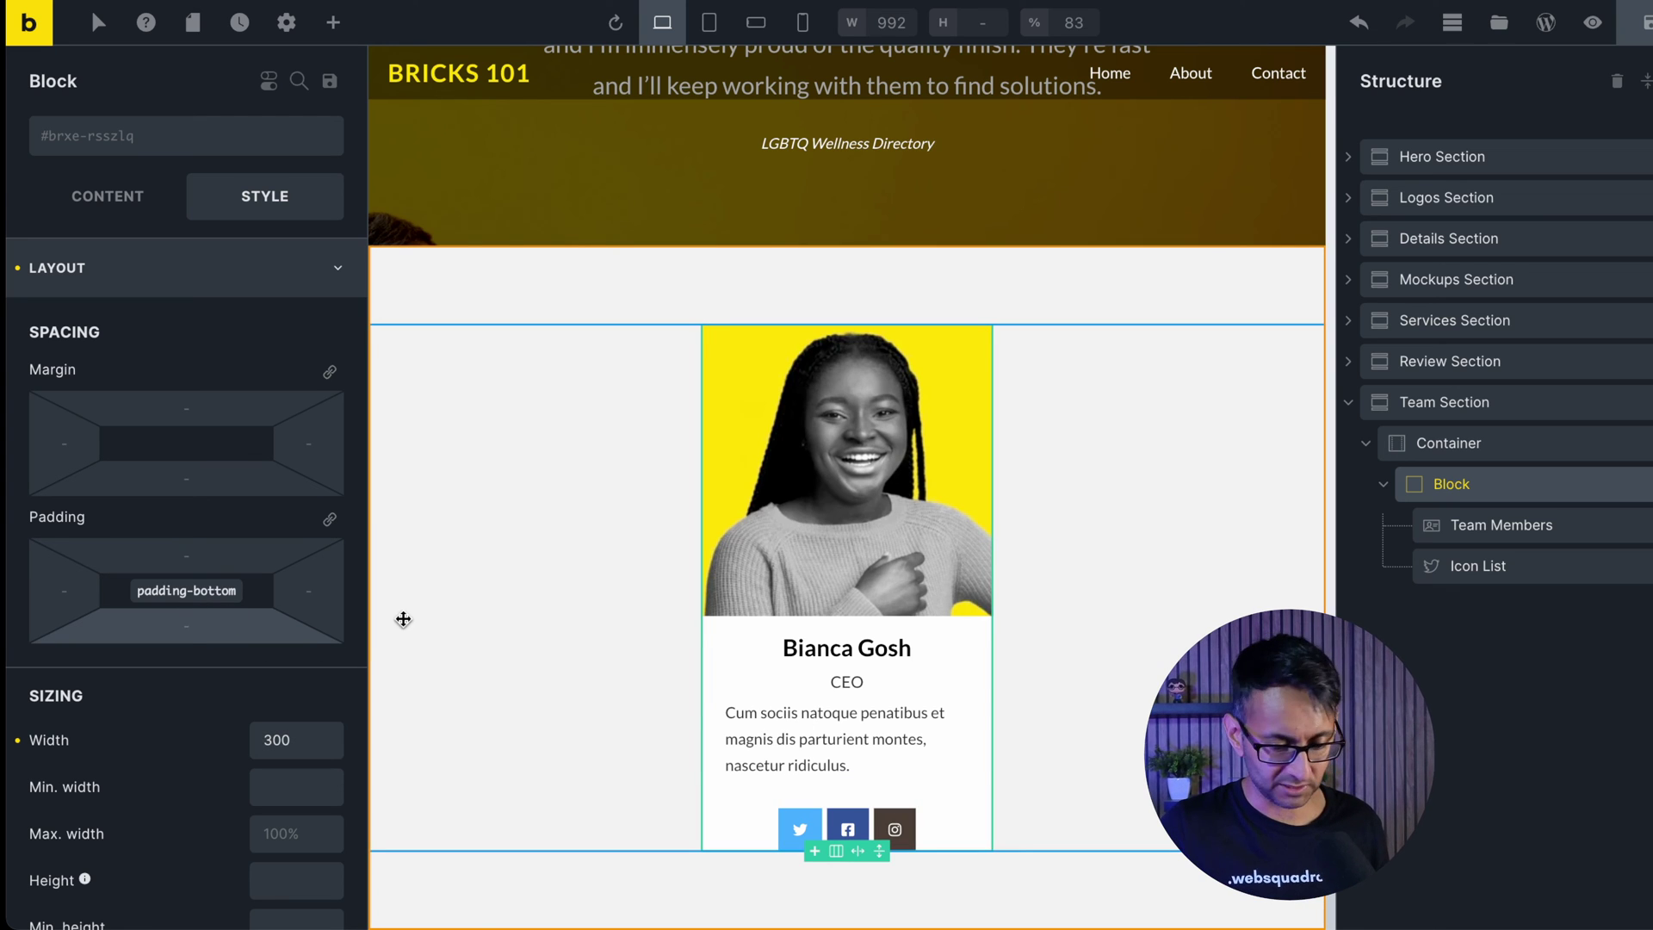
pyautogui.write('40')
pyautogui.press('BackSpace')
pyautogui.press('BackSpace')
pyautogui.write('30')
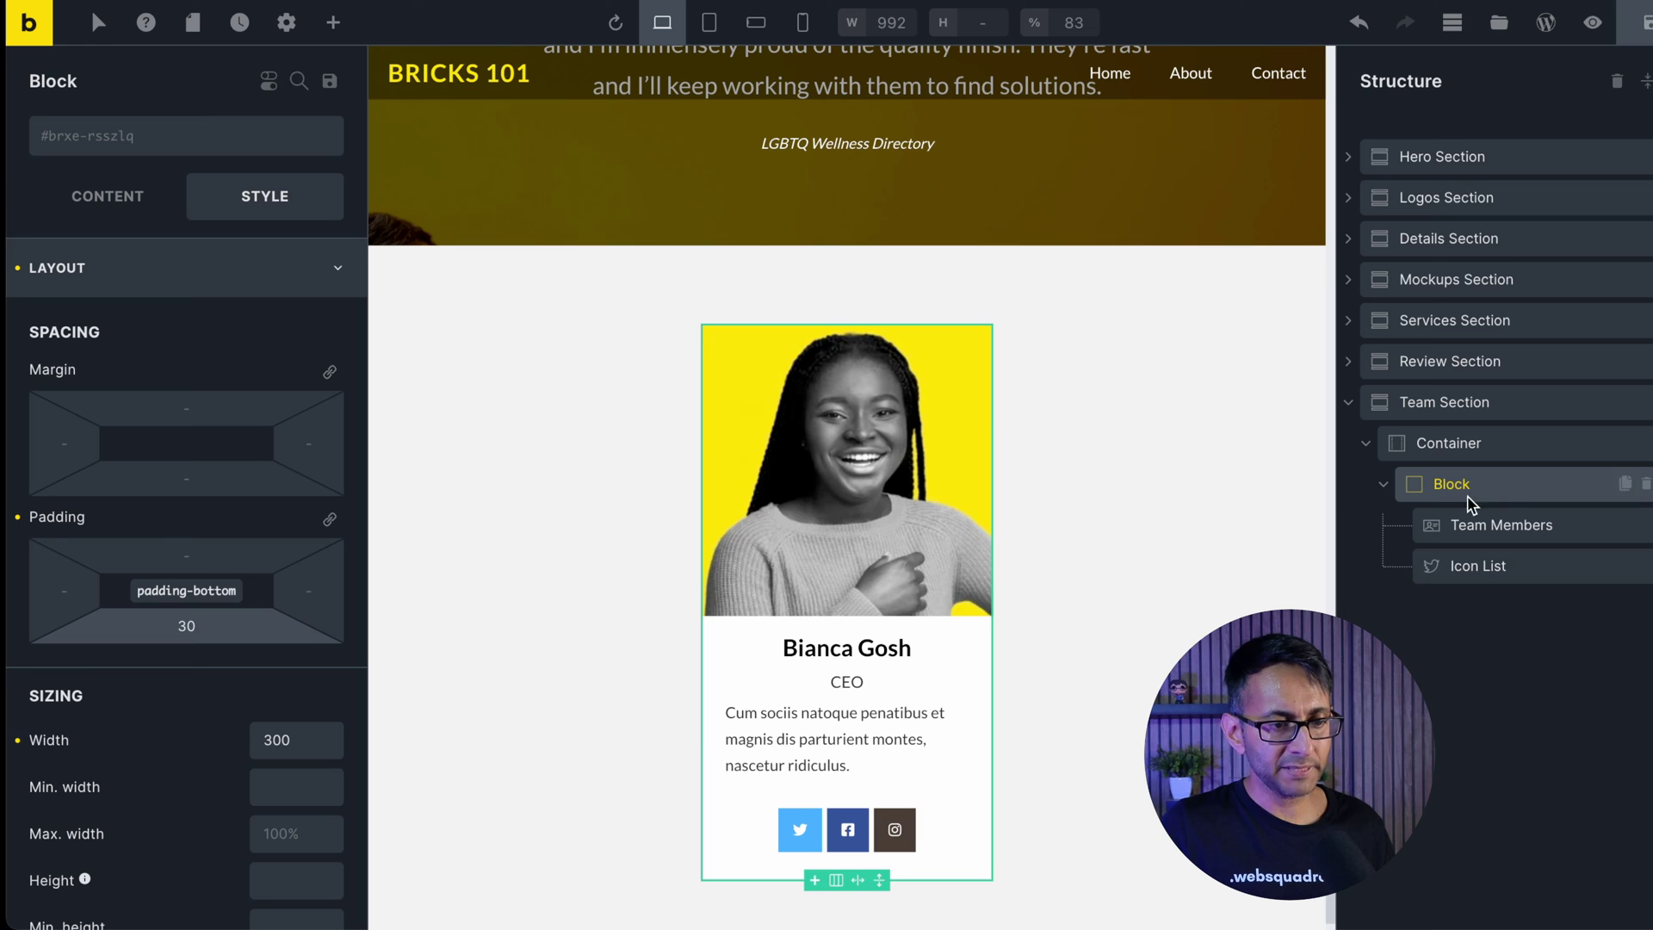
# Duplicate the finished team member Block within the container and expand the copy in the structure.
pyautogui.click(1377, 485)
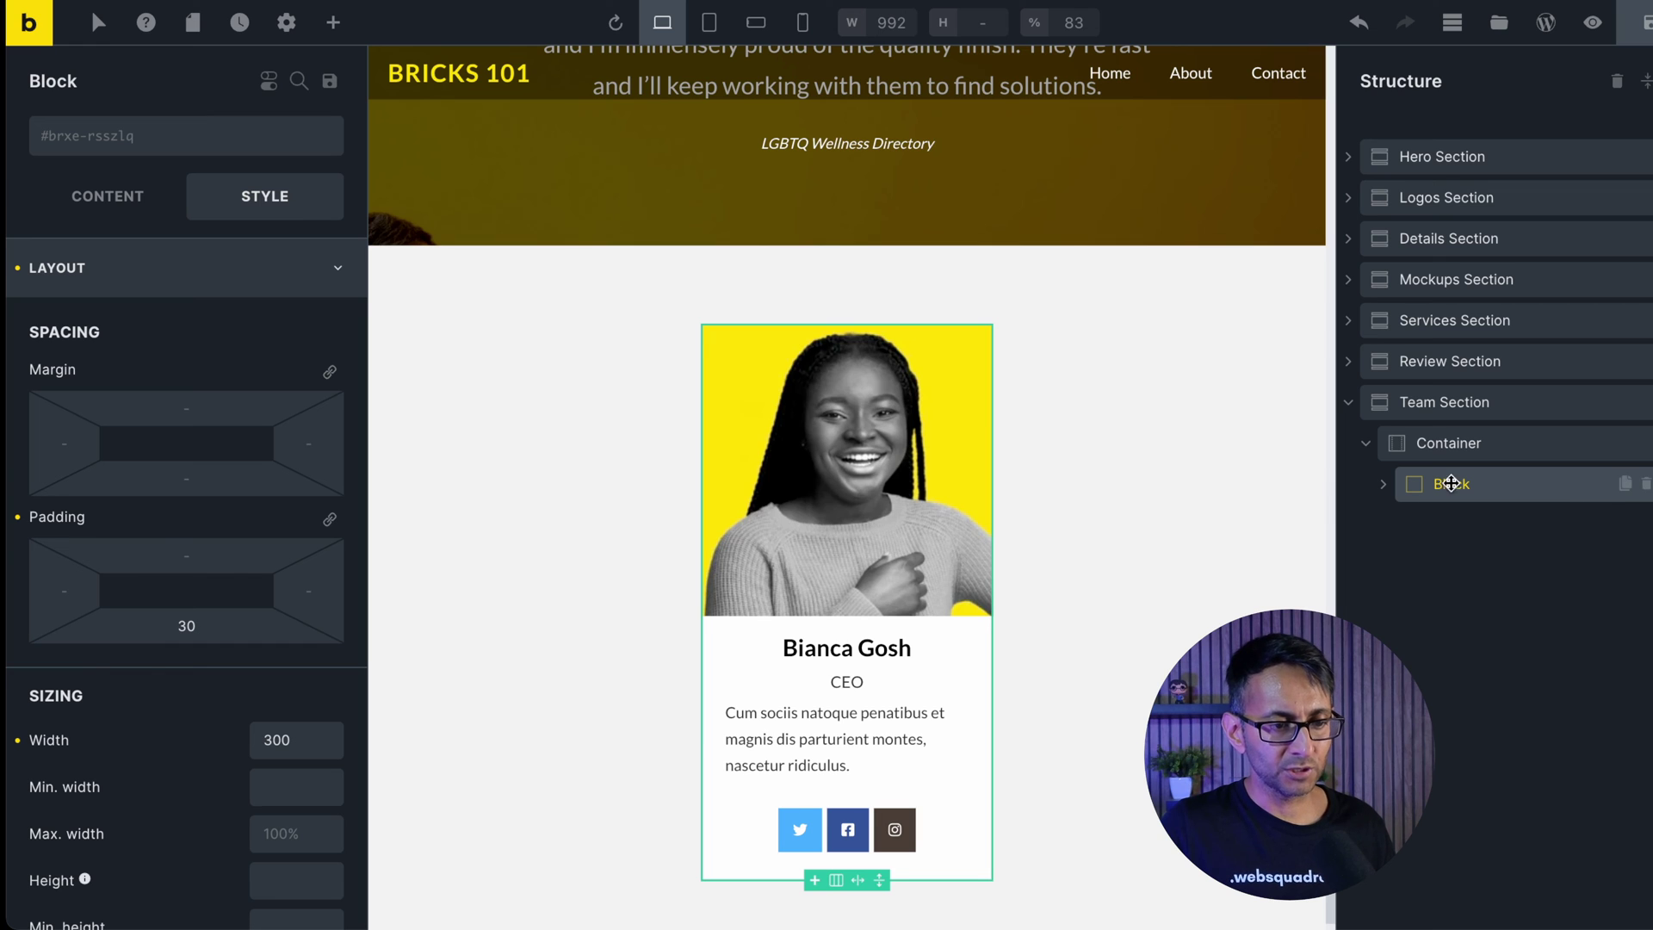
pyautogui.click(1623, 484)
pyautogui.click(1382, 525)
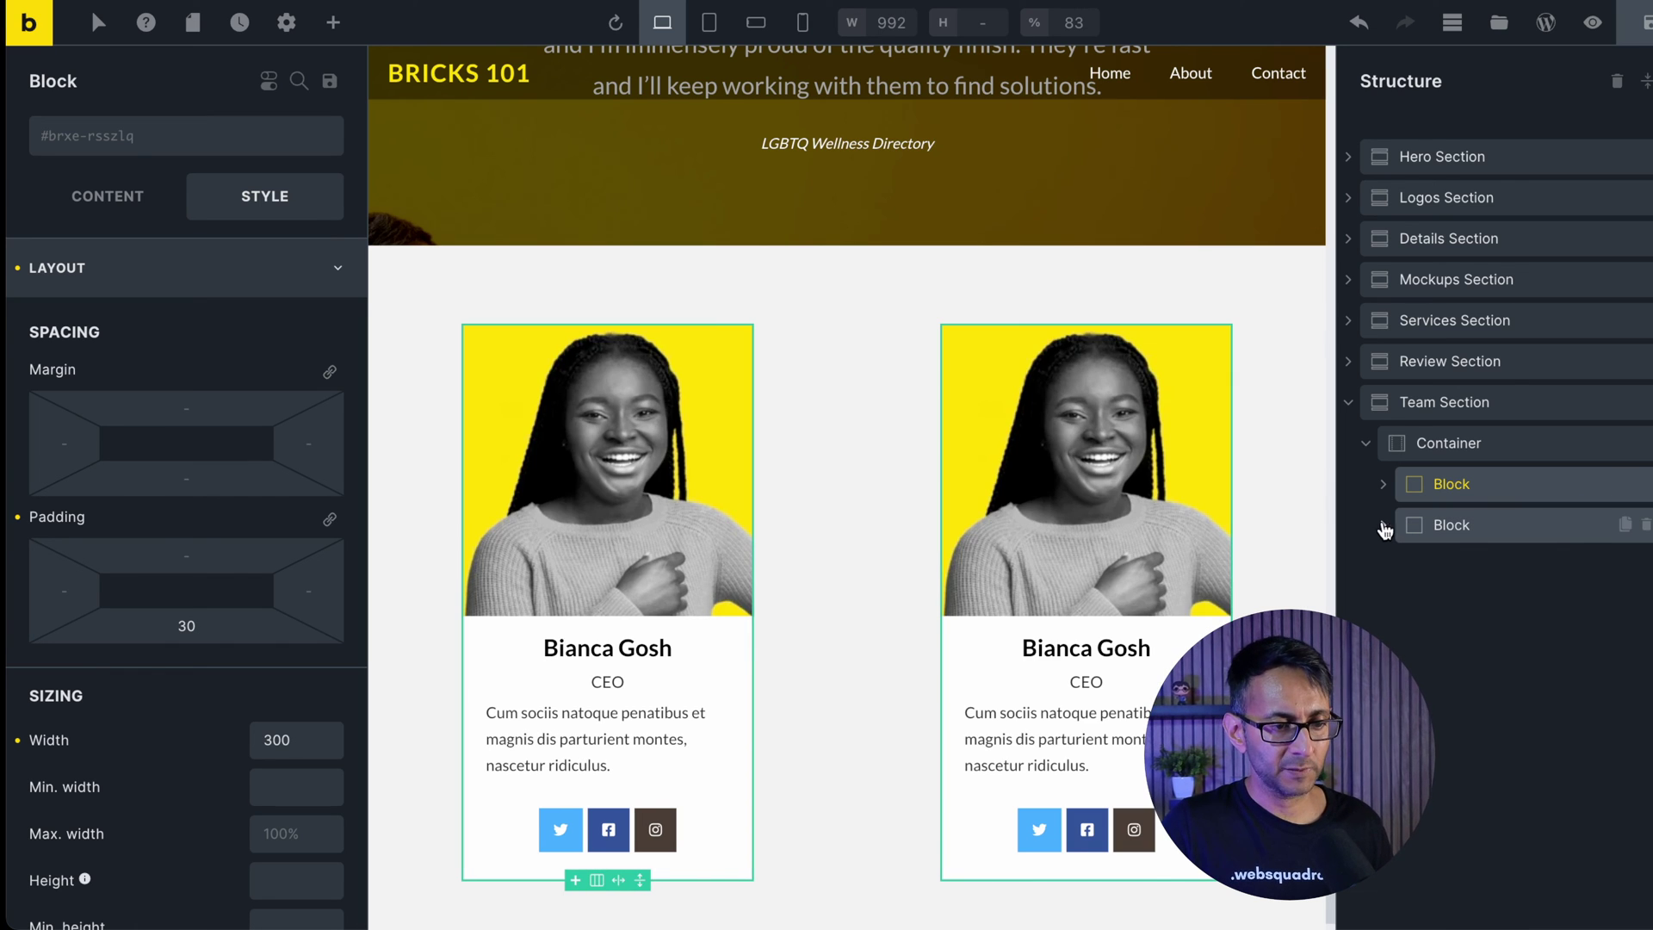
# Duplicate the second team member Block to make a third card and collapse the expanded Block in the structure.
pyautogui.click(1620, 525)
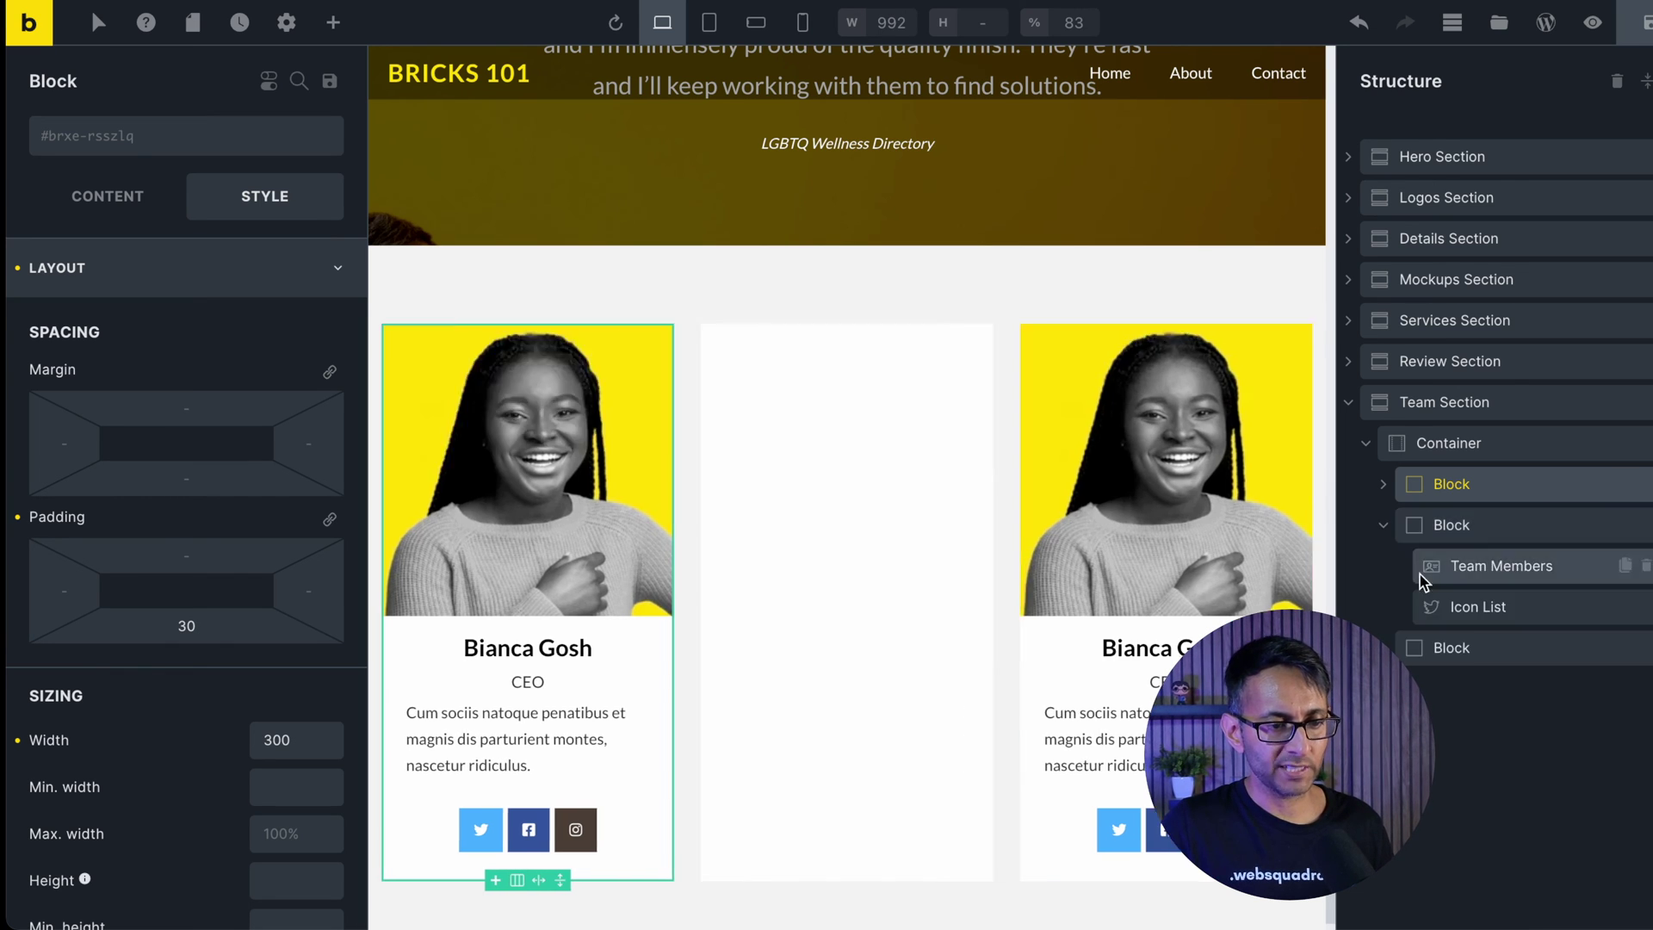
pyautogui.click(1383, 527)
# Set the Team Section Container's main axis alignment to space between and preview the page.
pyautogui.click(1512, 446)
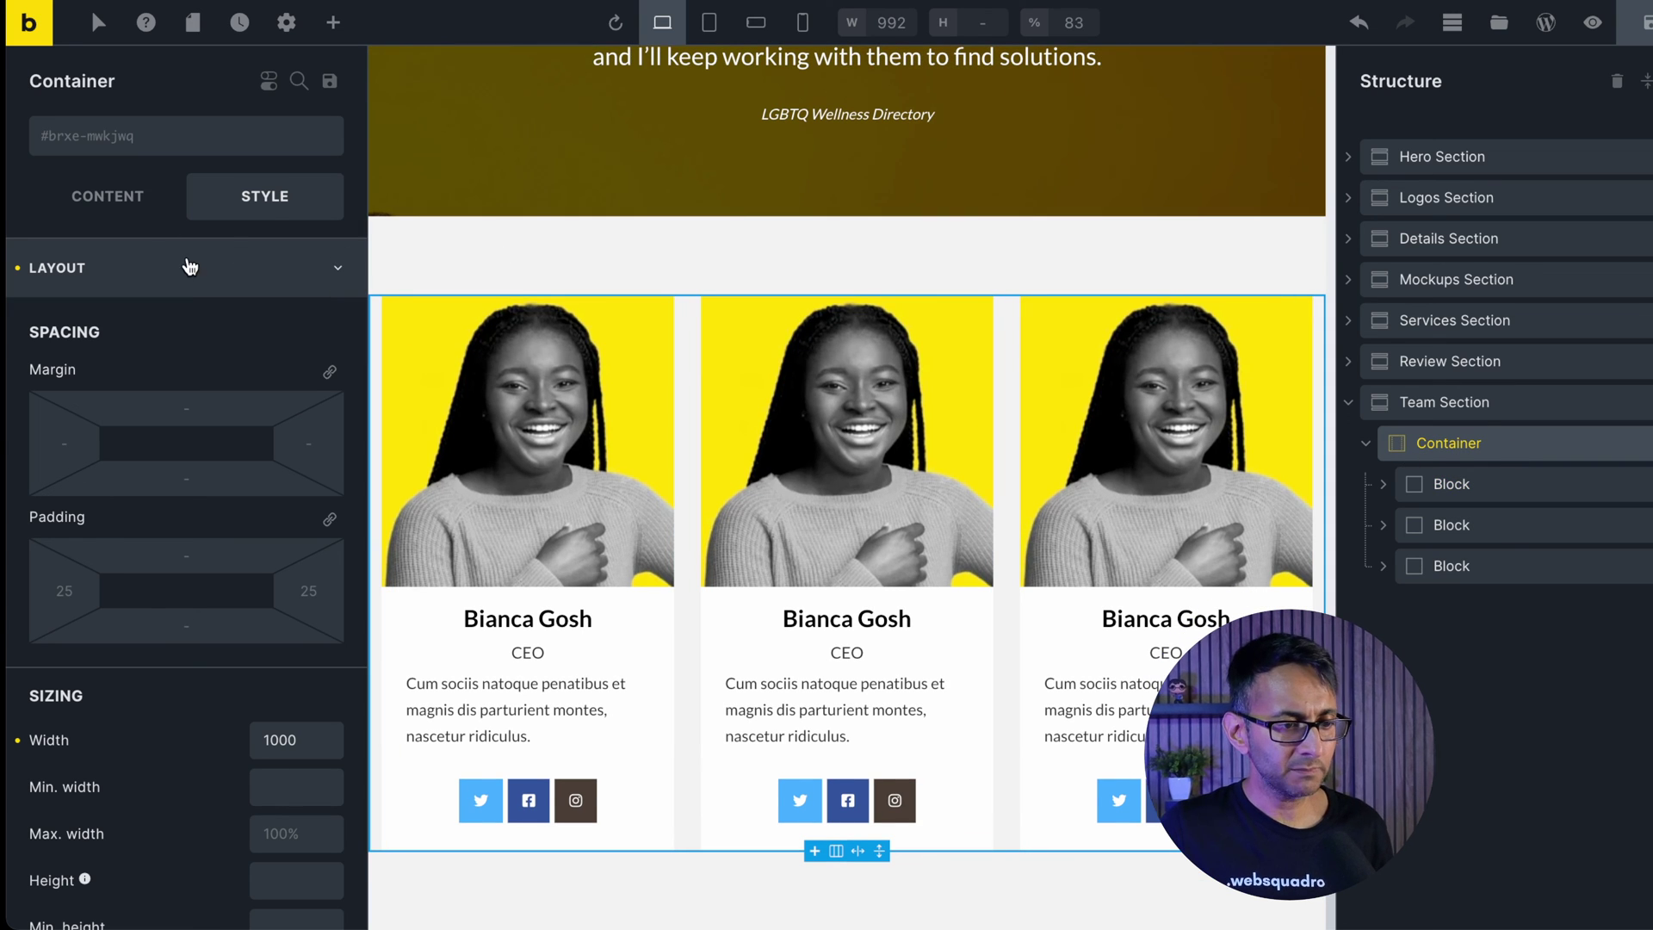
pyautogui.click(129, 202)
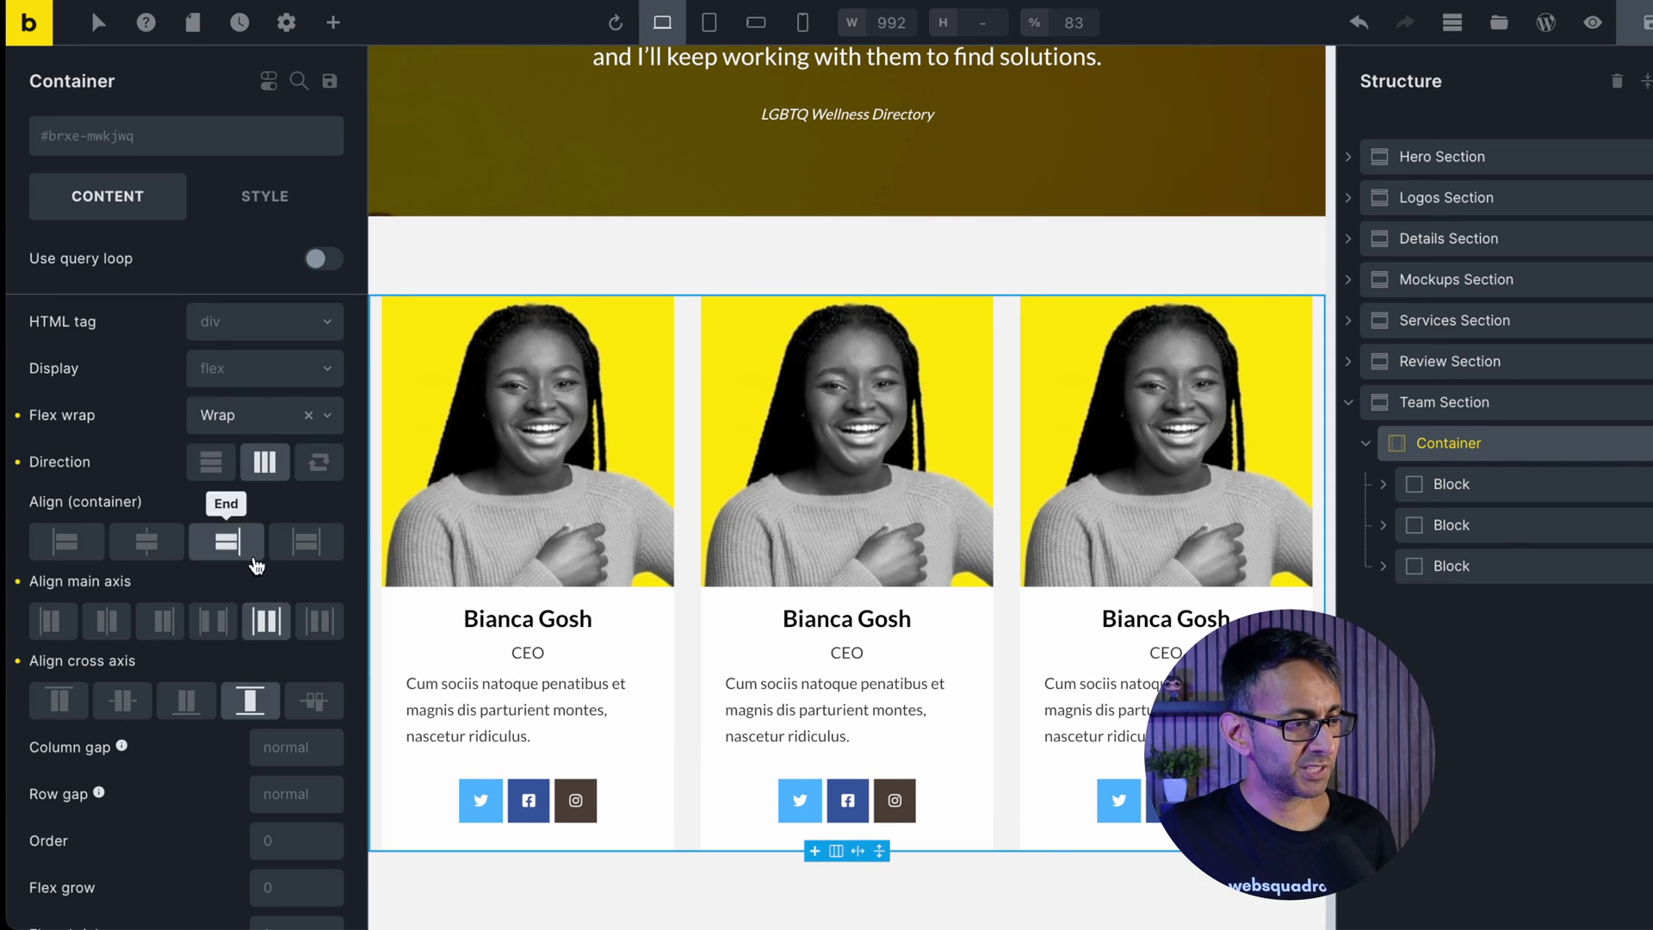
pyautogui.click(201, 633)
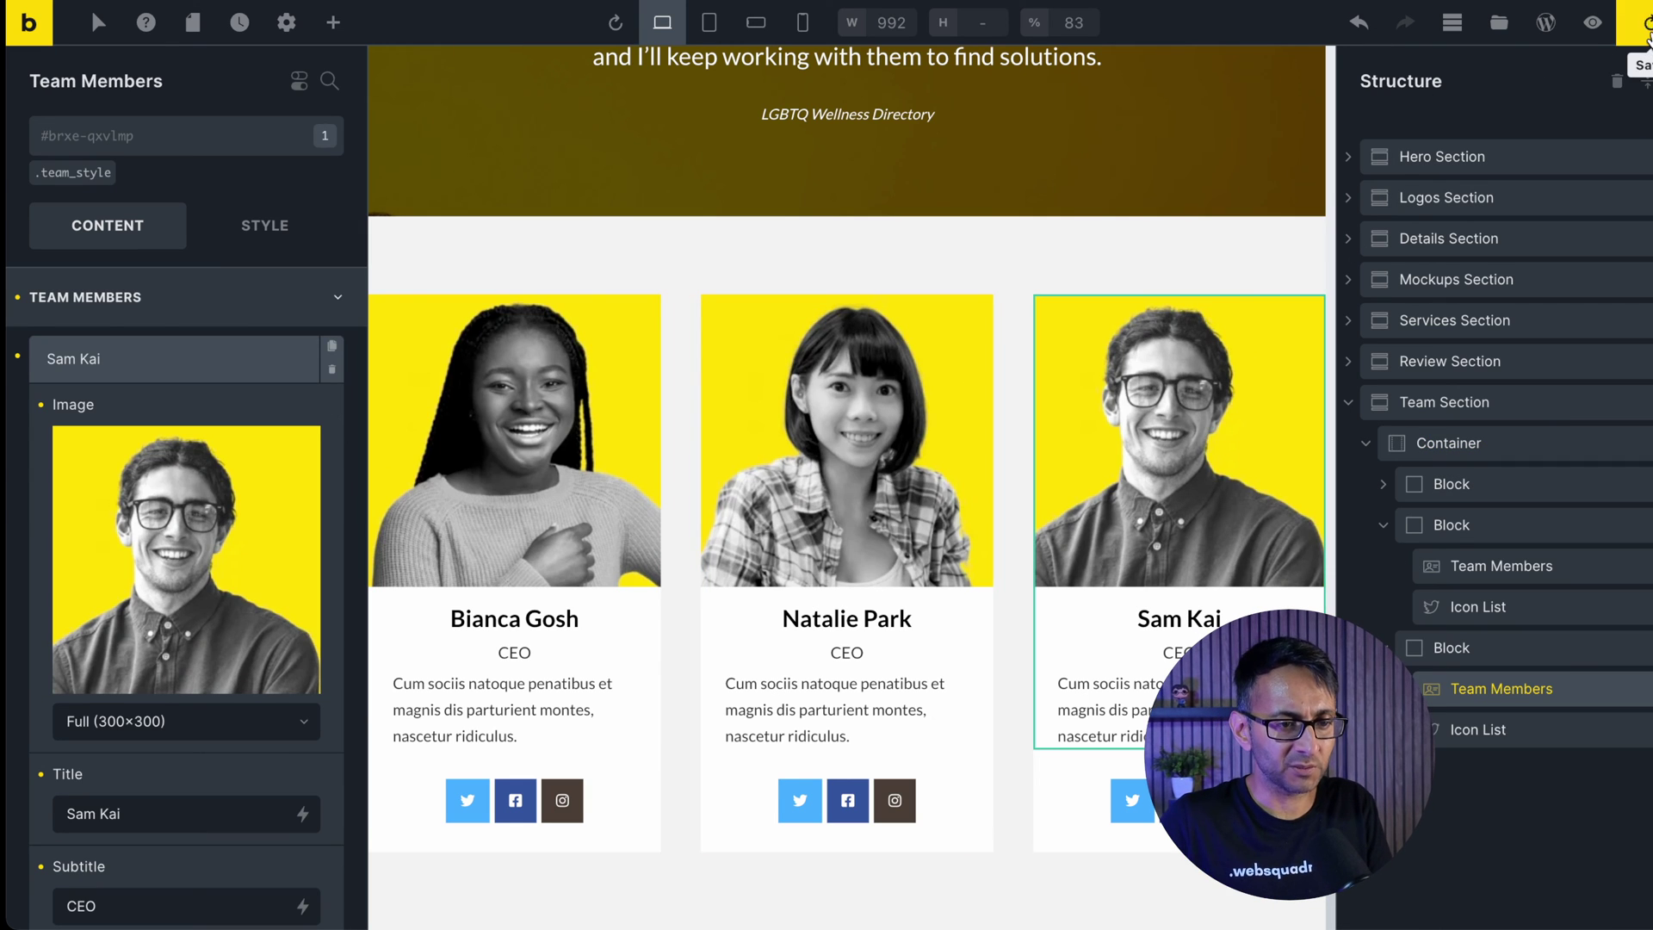
pyautogui.click(1592, 22)
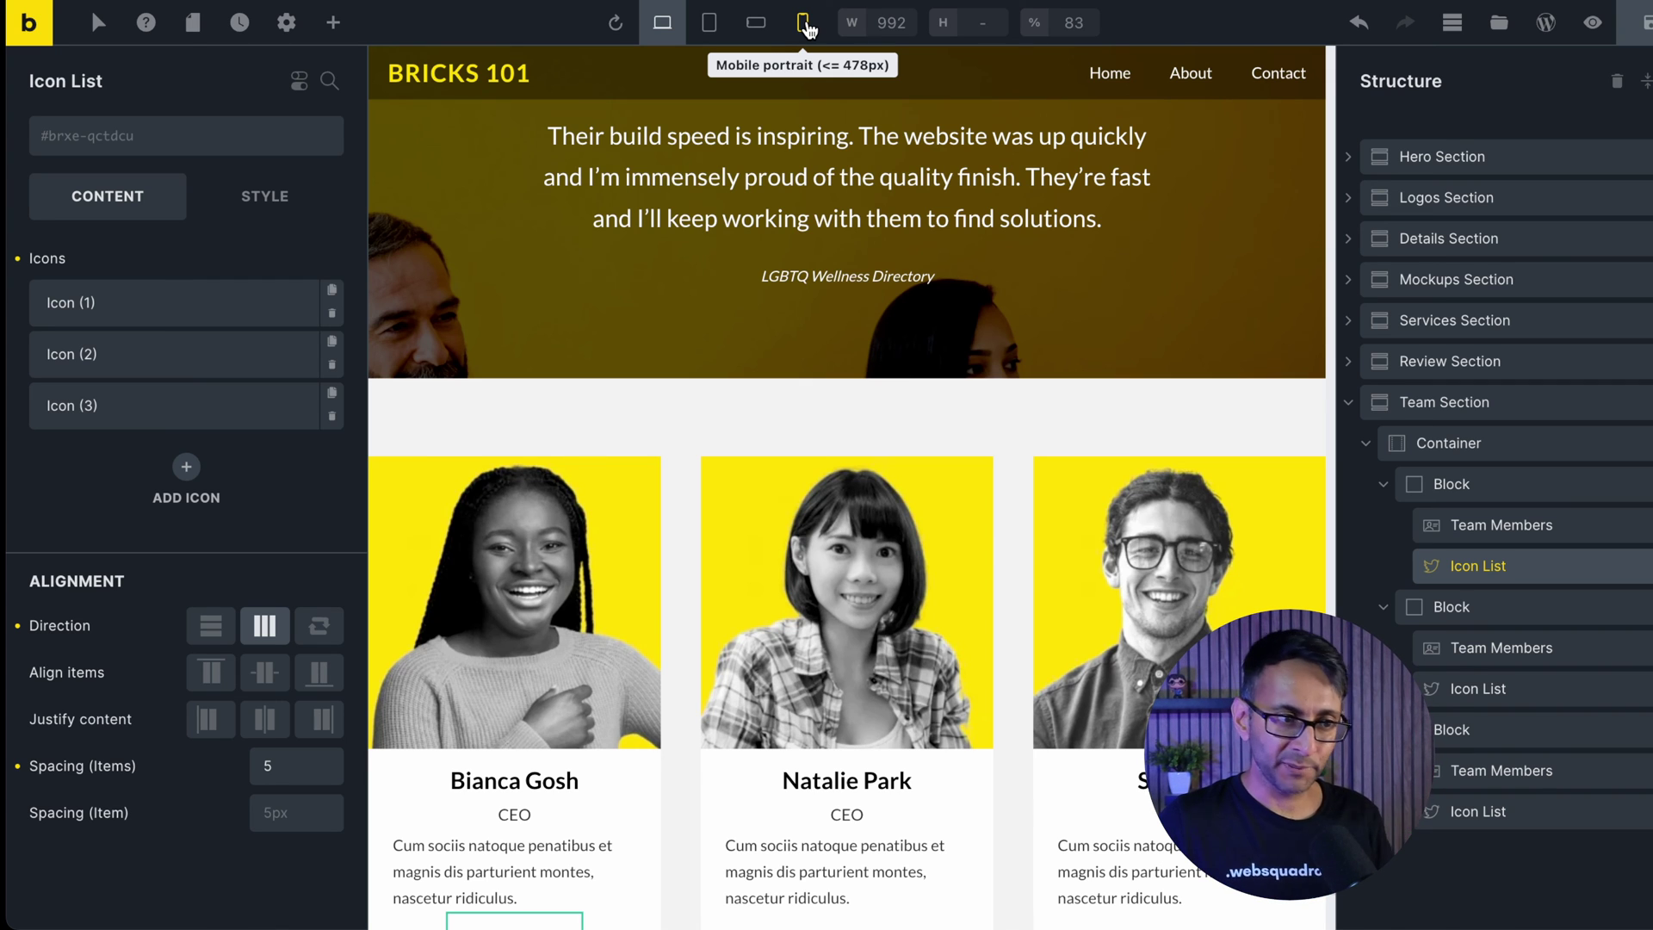
# Set the first team member Block's width to 100% at the mobile portrait breakpoint.
pyautogui.click(805, 26)
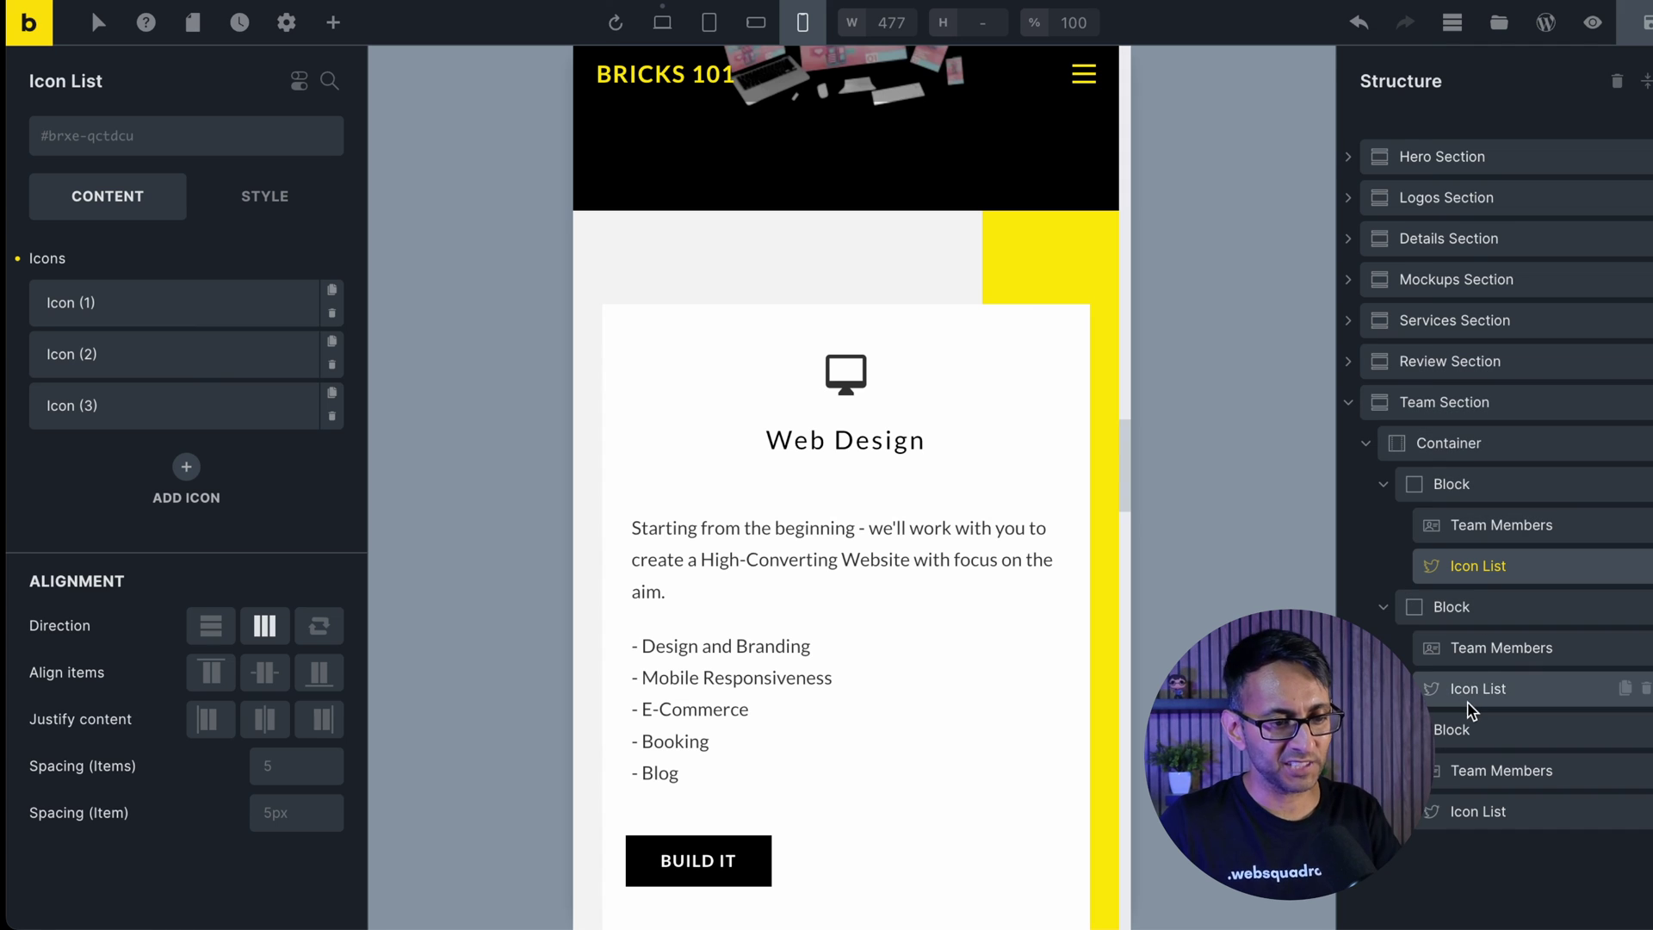
pyautogui.click(1494, 484)
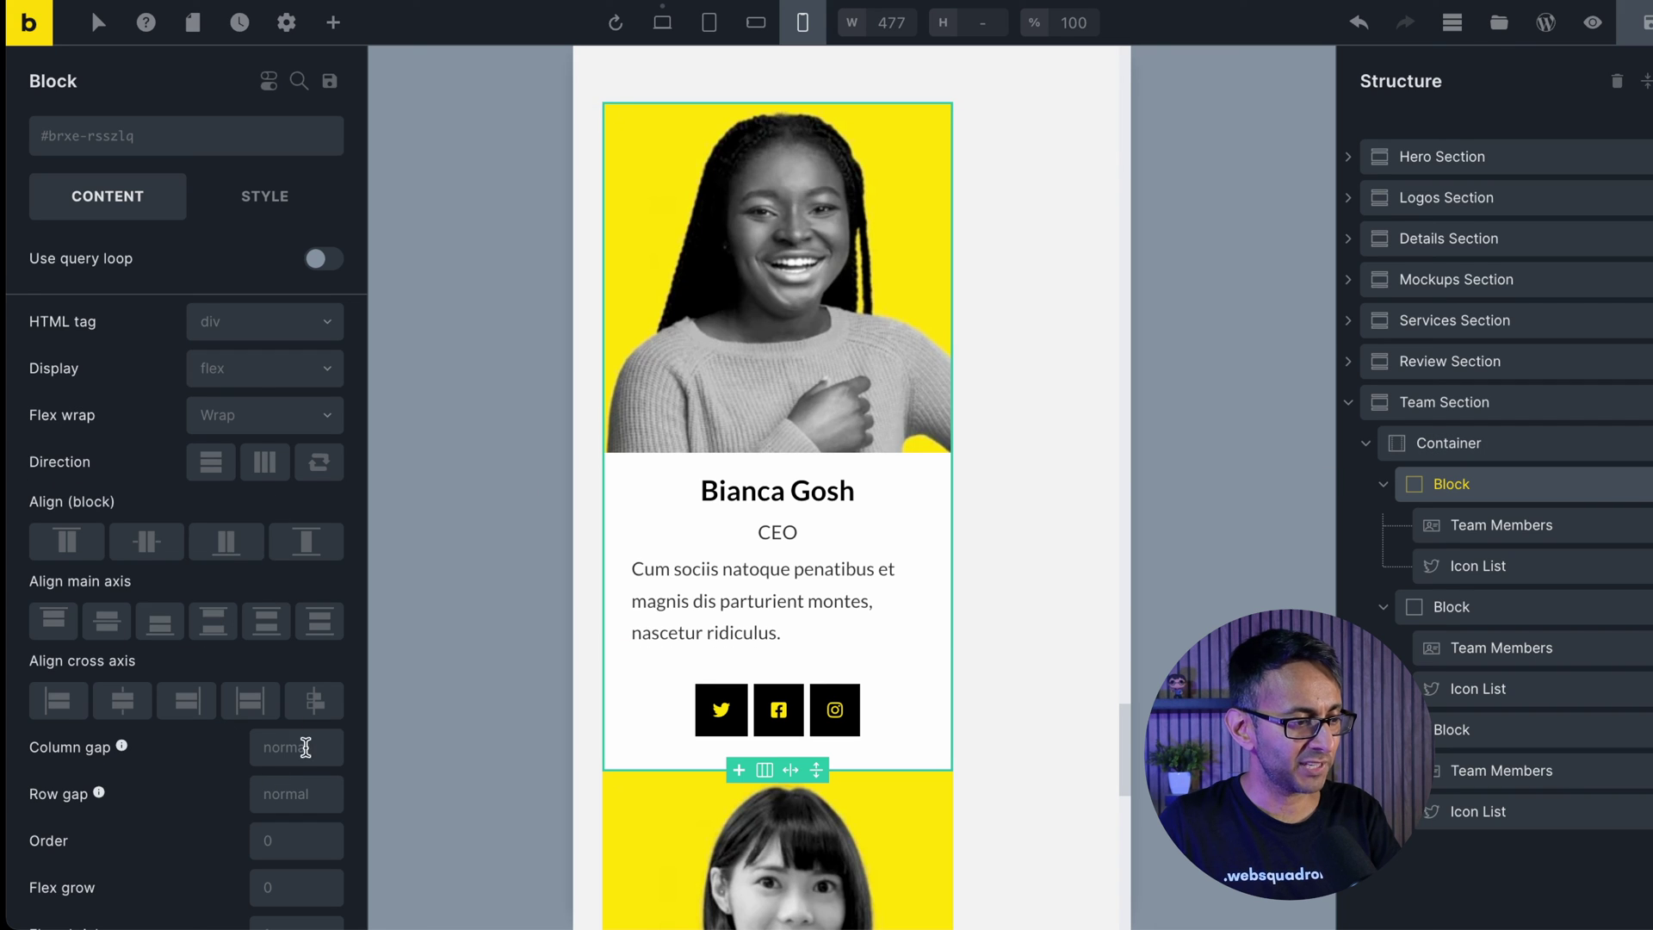
pyautogui.click(264, 198)
pyautogui.click(221, 269)
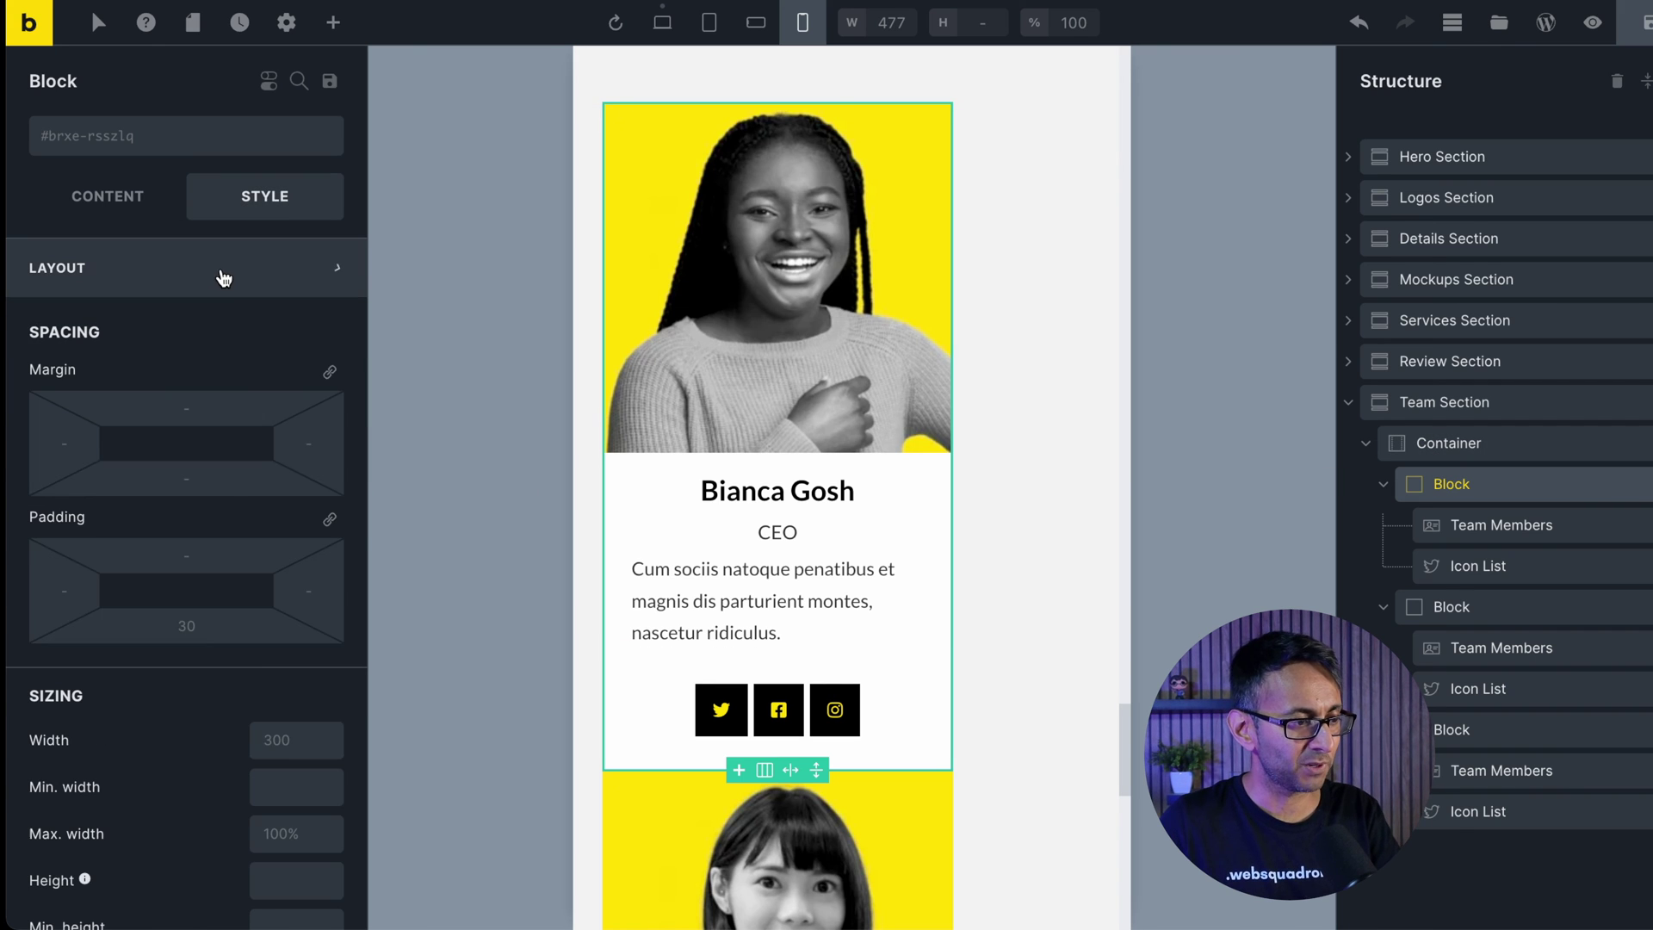
pyautogui.click(281, 738)
pyautogui.write('100%')
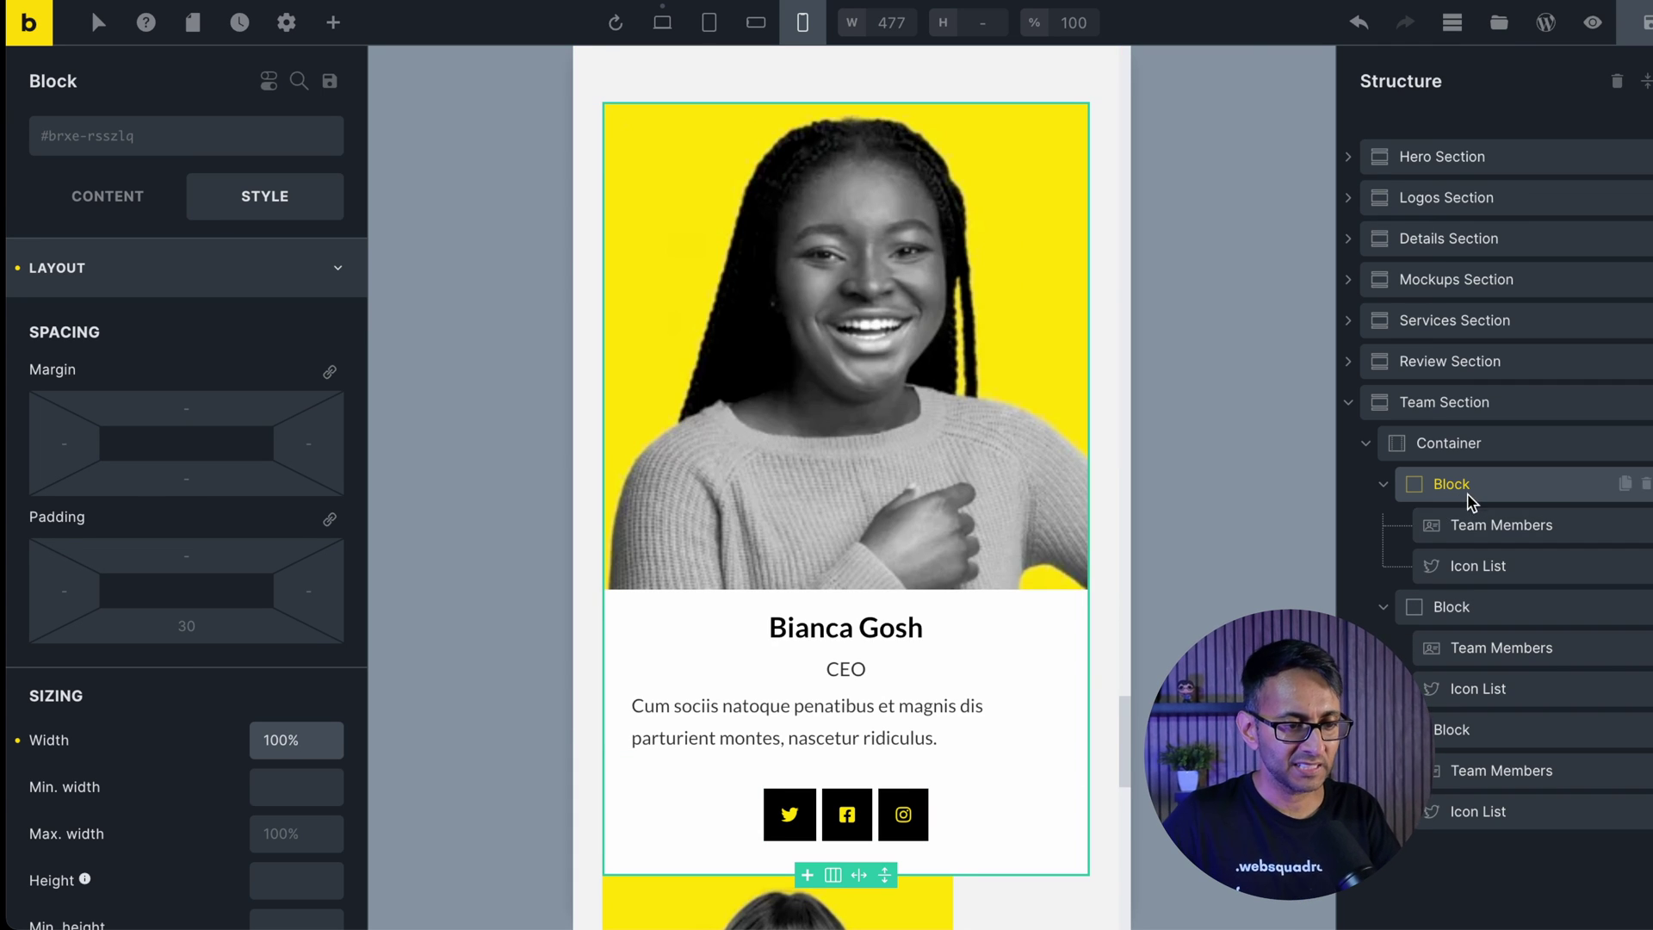
# Copy the first team member Block's styles and paste them onto the second and third Blocks.
pyautogui.rightClick(1531, 483)
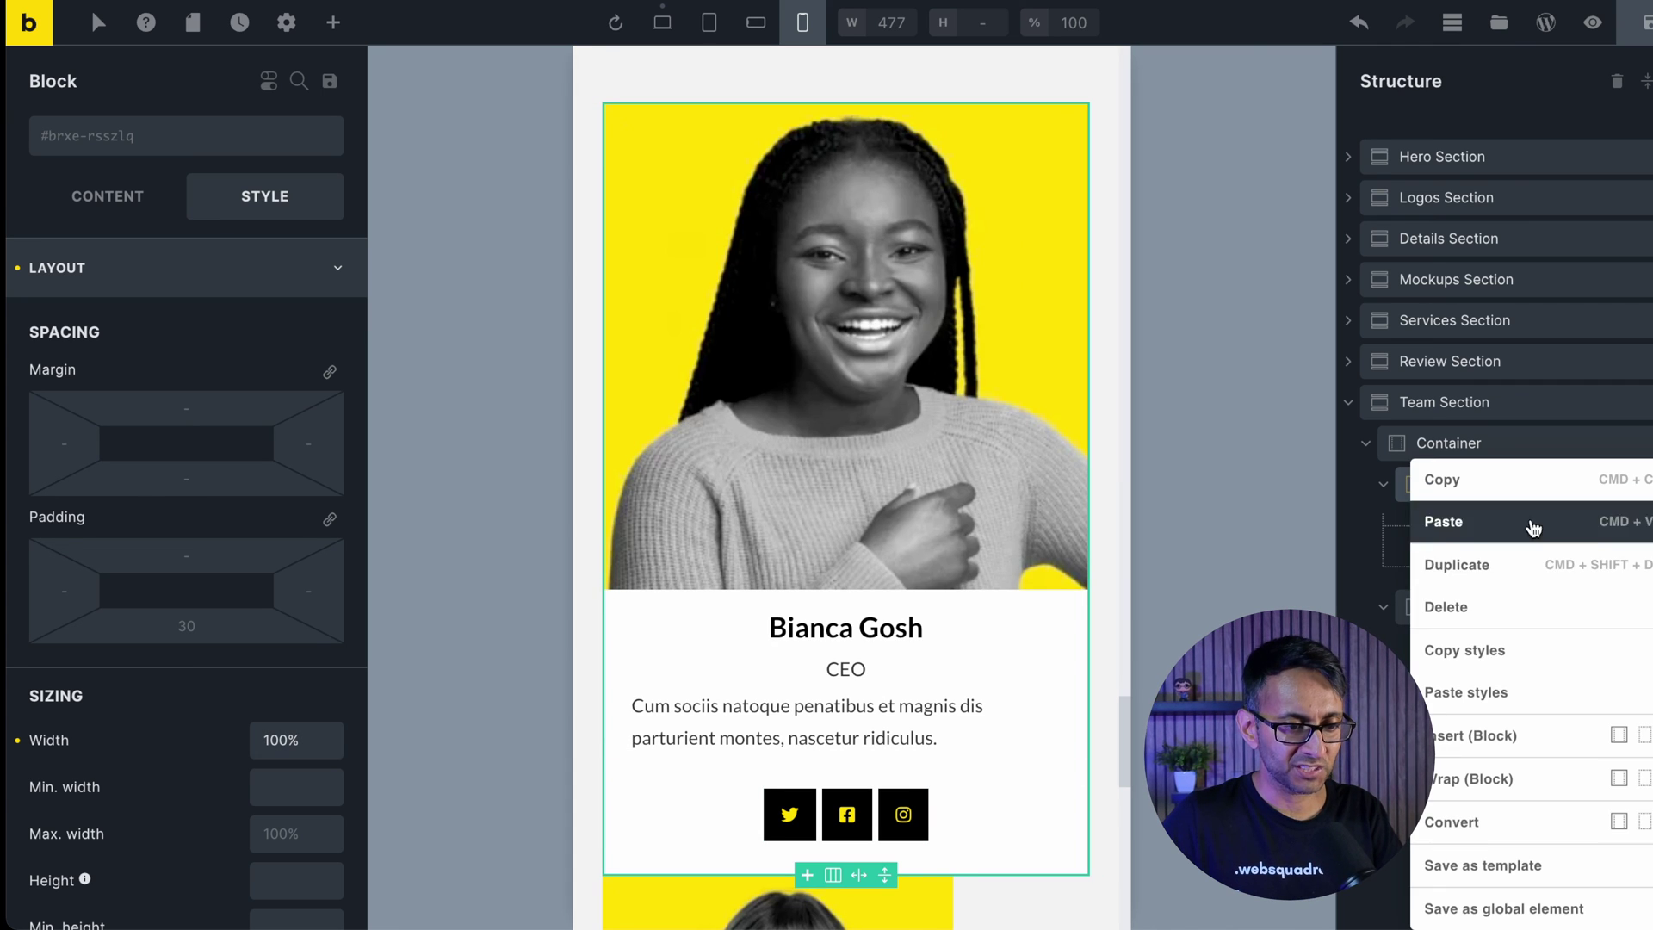
pyautogui.click(1489, 650)
pyautogui.rightClick(1489, 608)
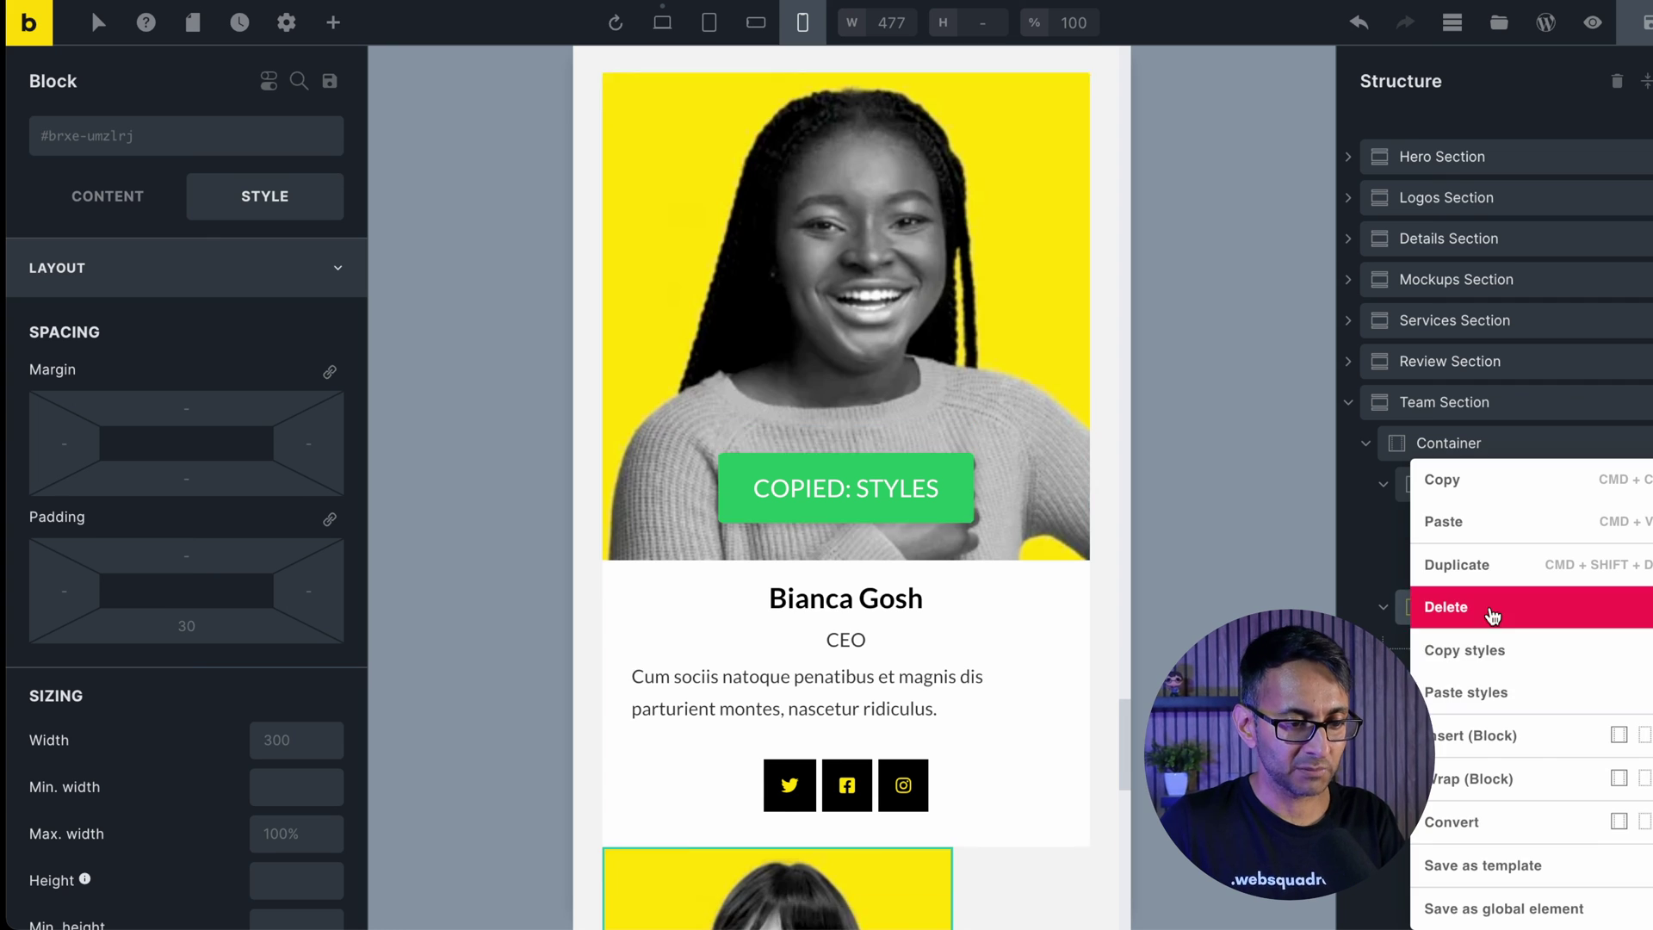
pyautogui.click(1482, 689)
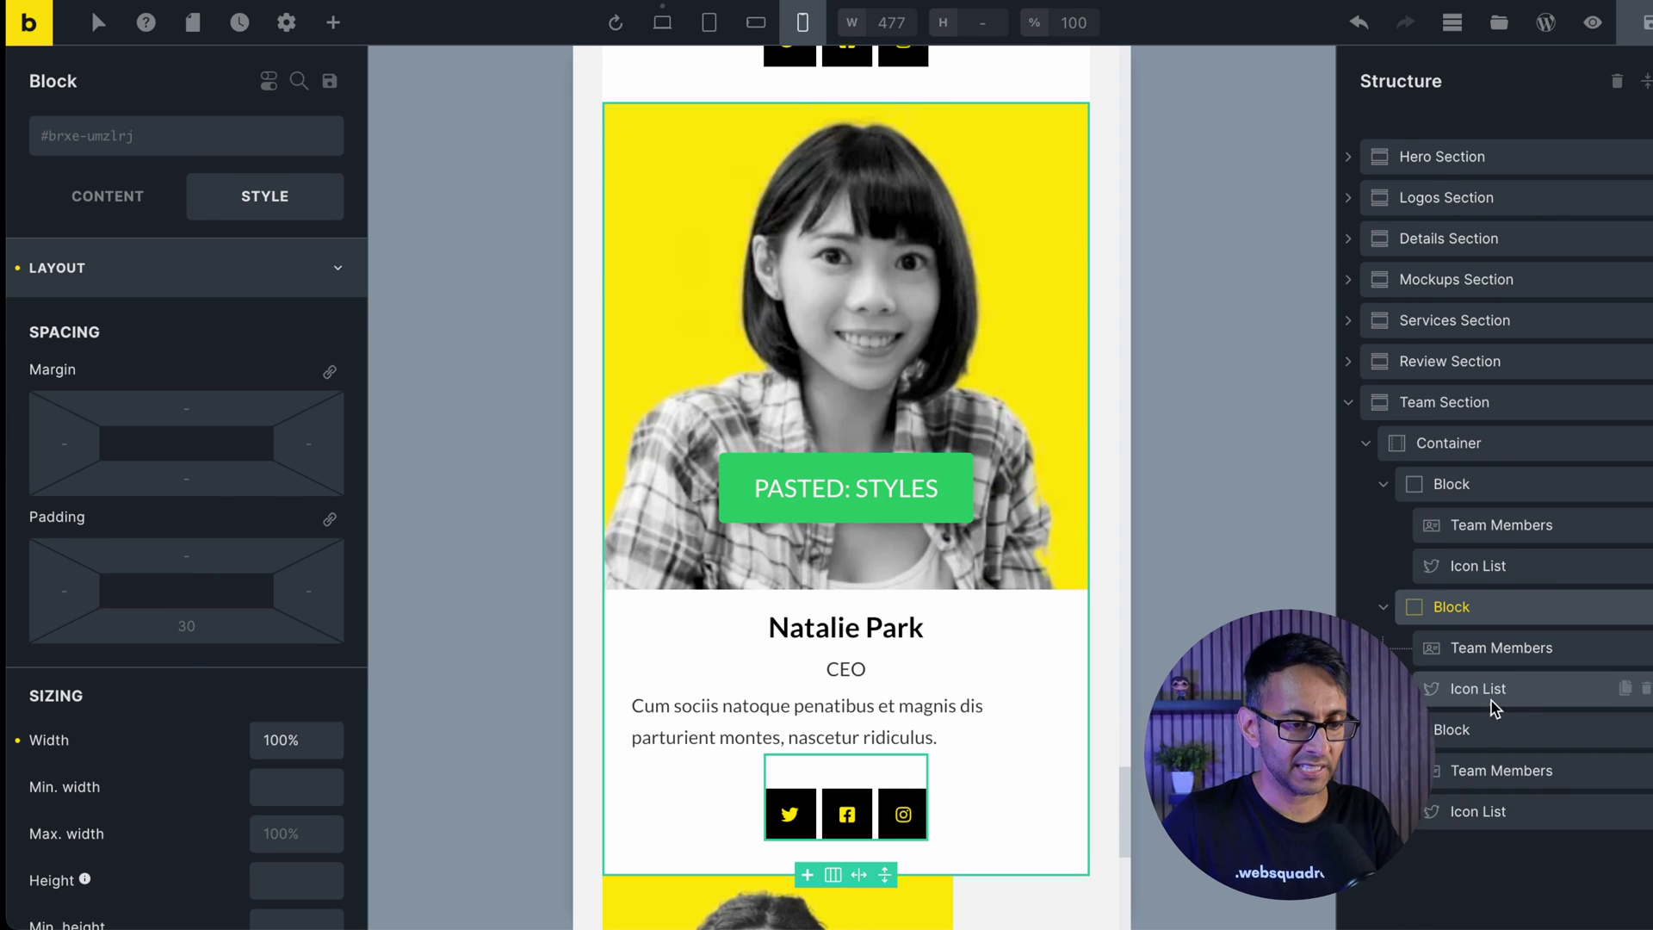
pyautogui.rightClick(1484, 729)
pyautogui.click(1513, 693)
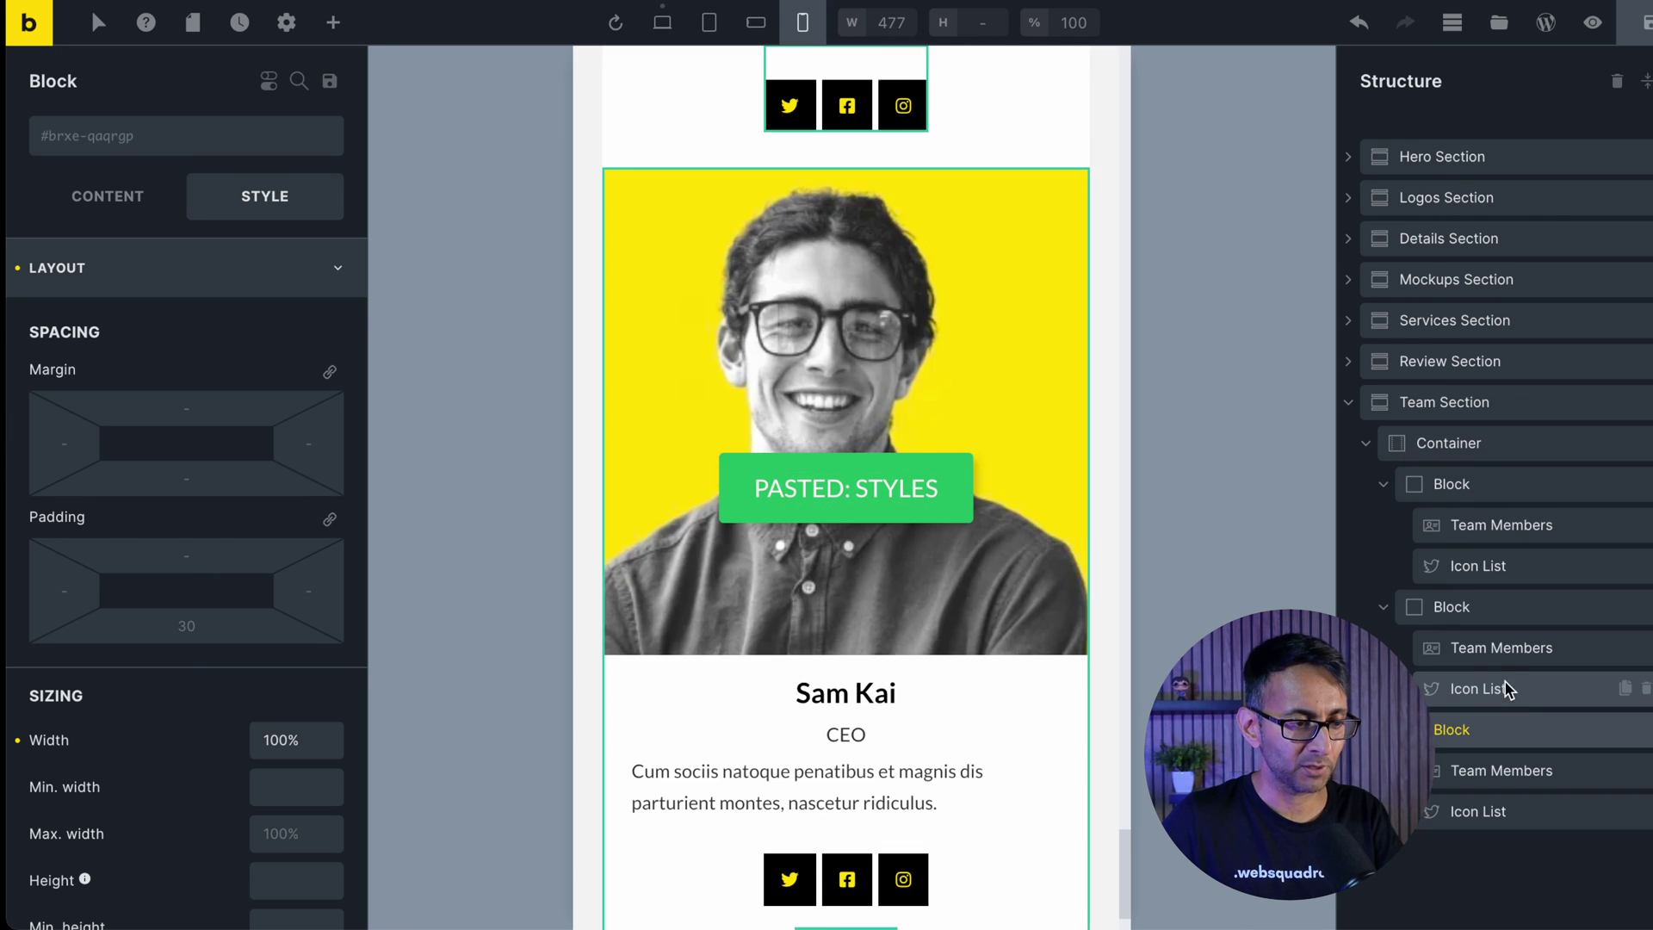
# Set the middle team member Block's top and bottom margins to 40 for mobile portrait.
pyautogui.click(1512, 611)
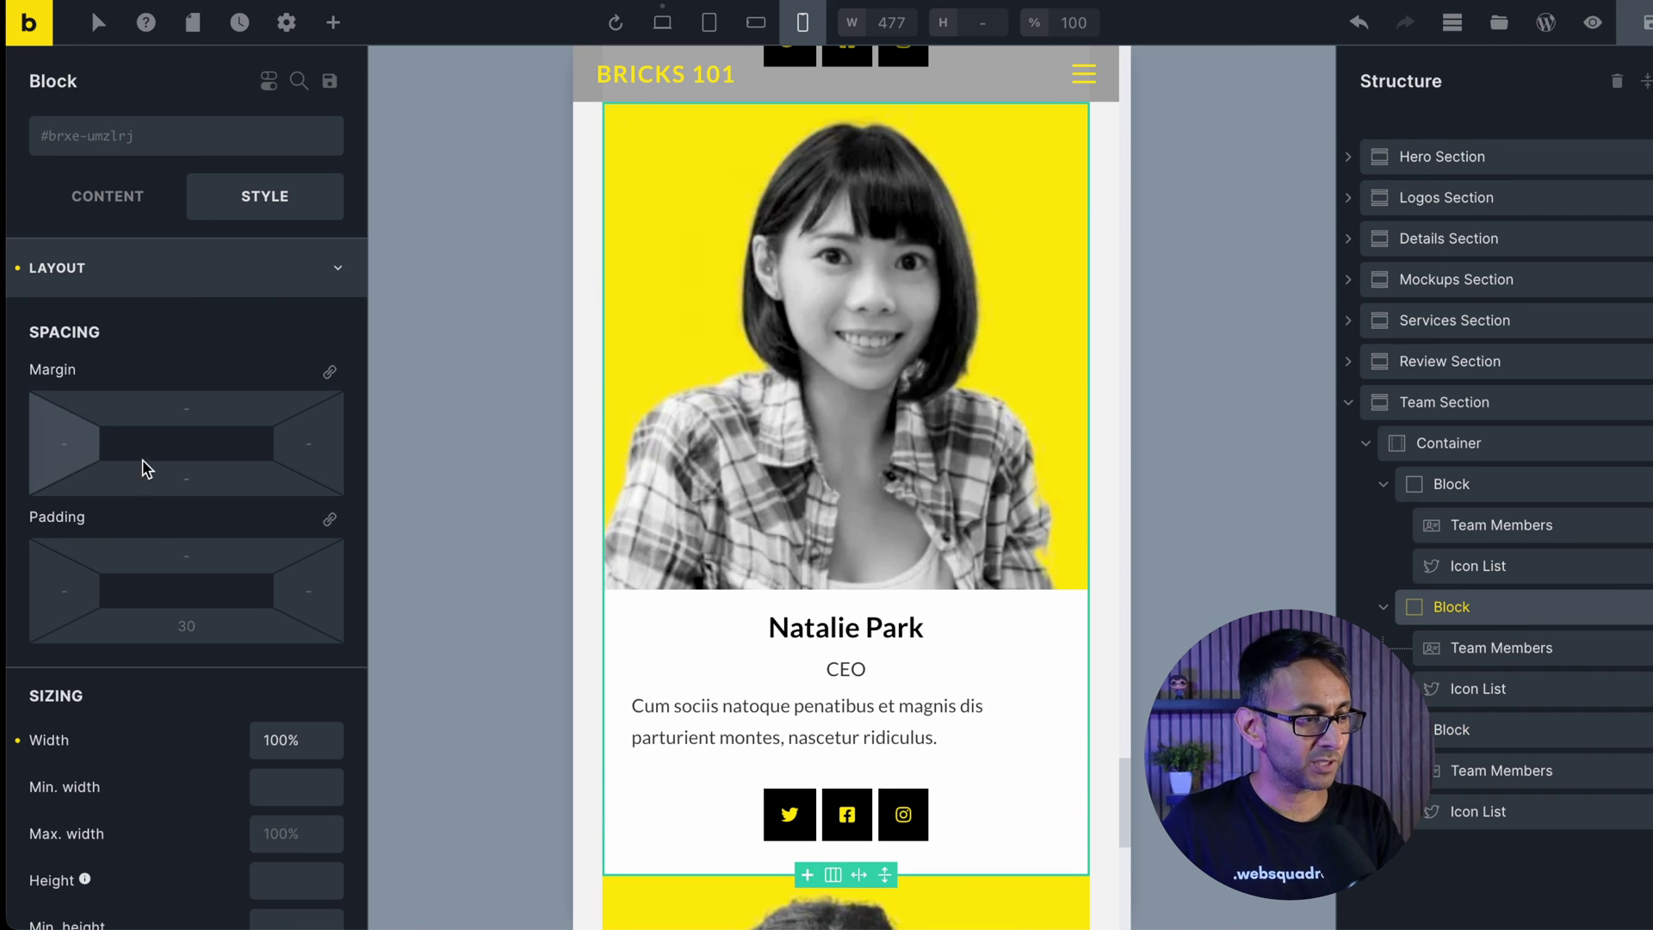
pyautogui.click(187, 409)
pyautogui.write('40')
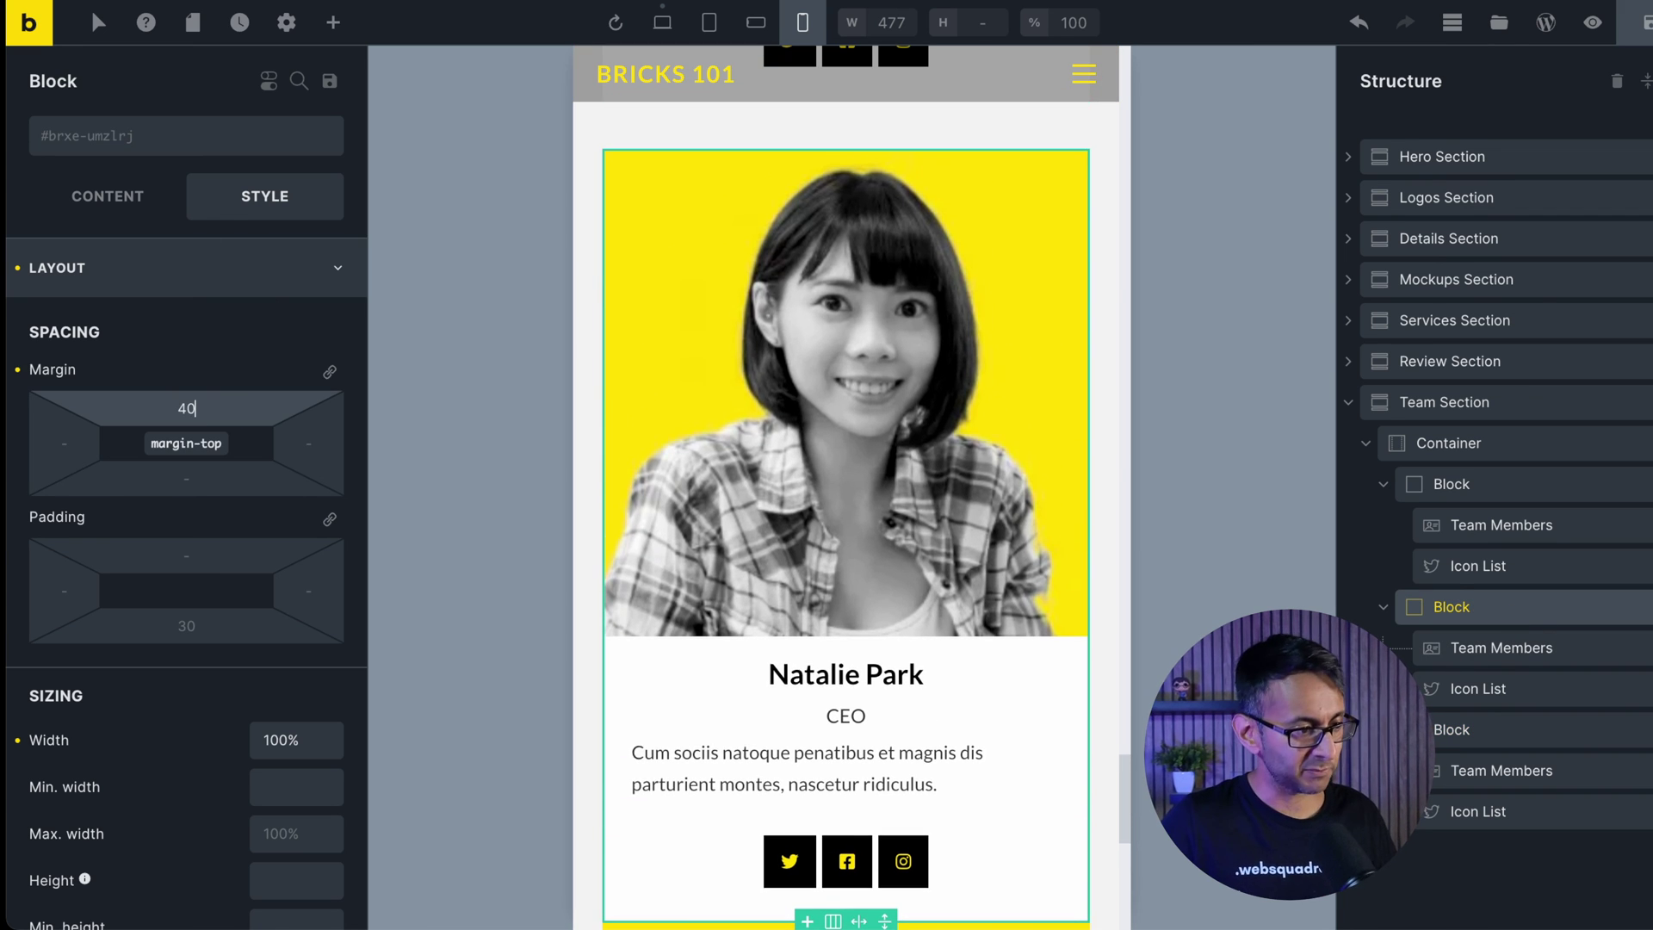
pyautogui.click(220, 480)
pyautogui.write('40')
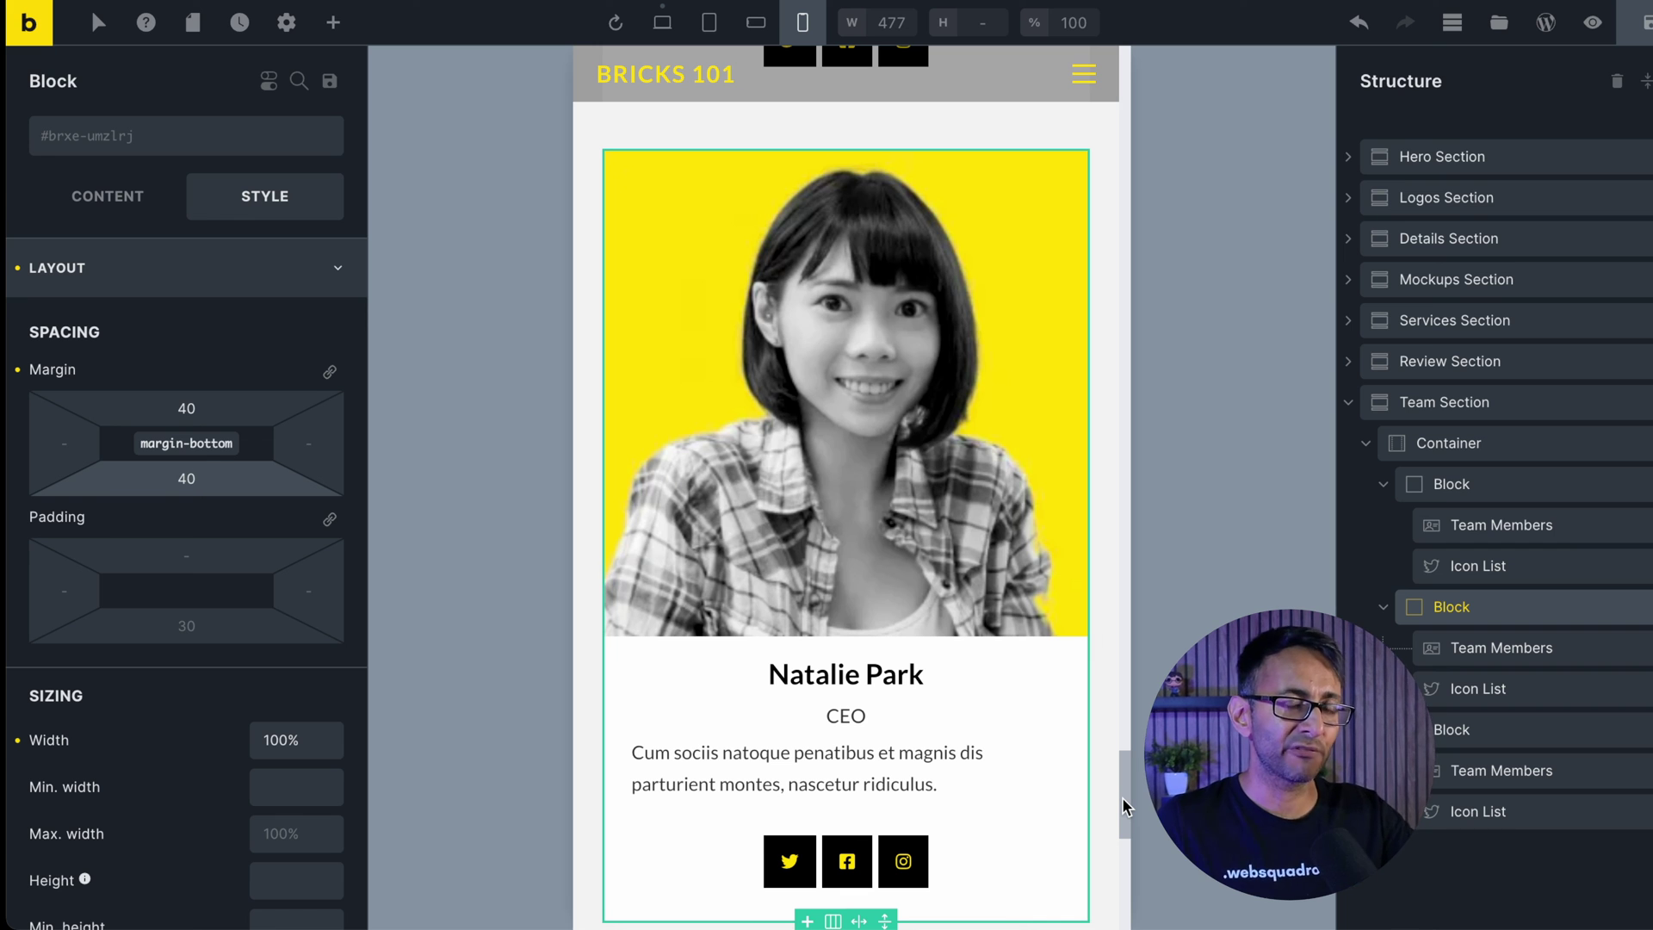
# Review the stacked mobile cards, return to the desktop breakpoint and preview the Team Section.
pyautogui.moveTo(1123, 797); pyautogui.dragTo(1153, 707)
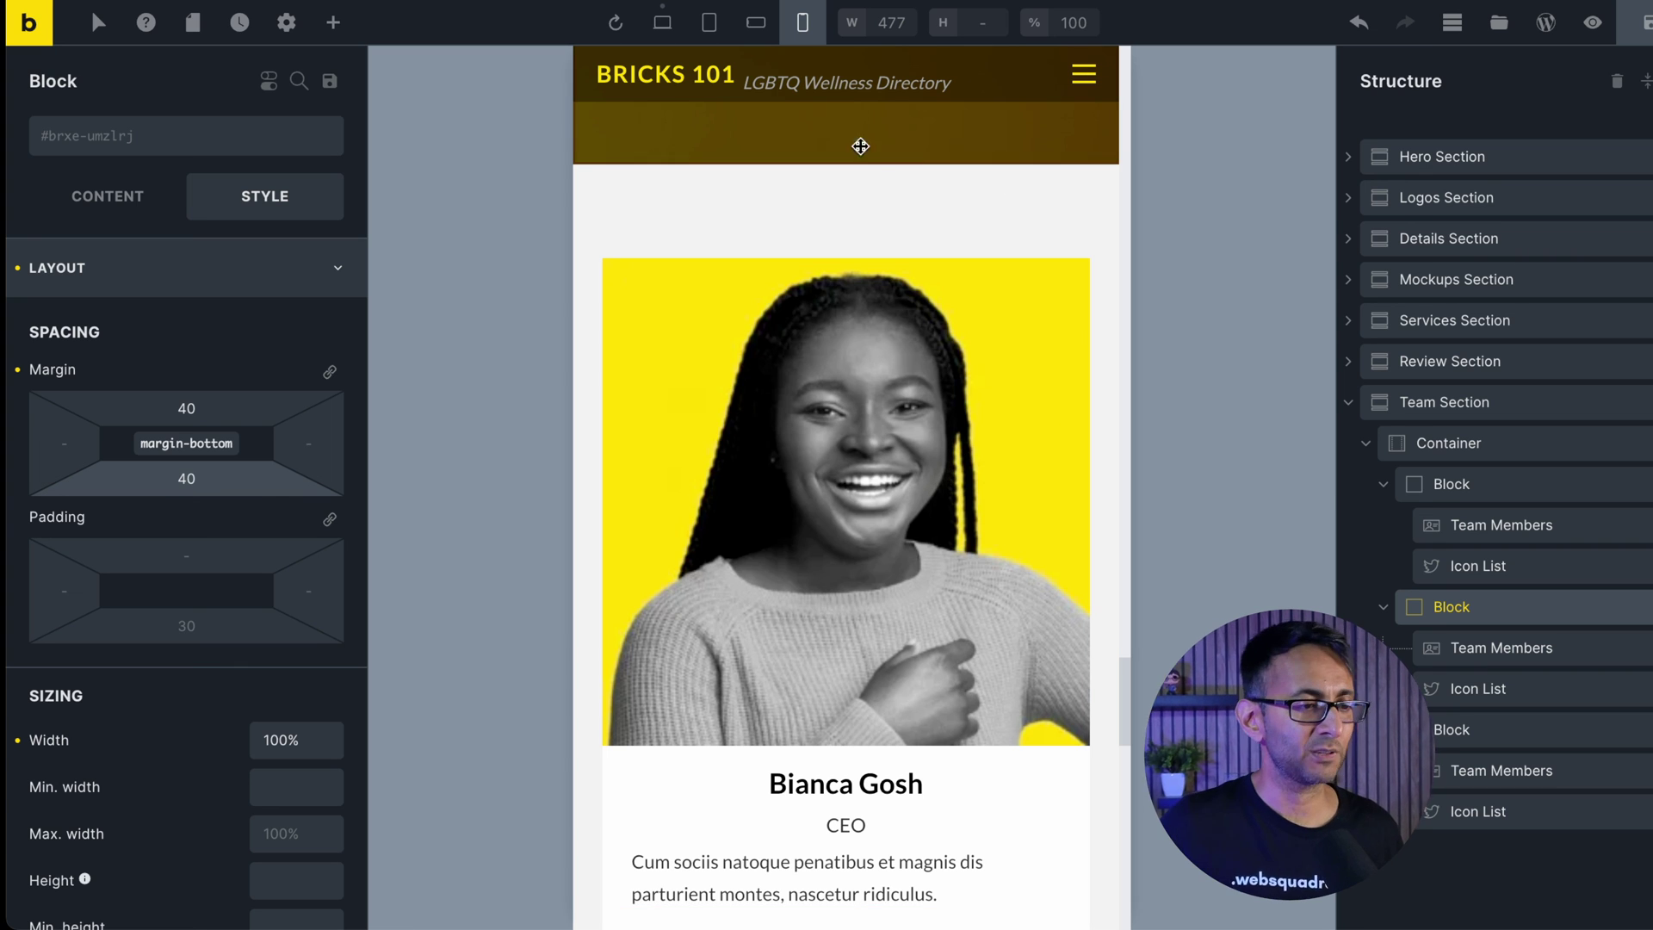
pyautogui.click(662, 23)
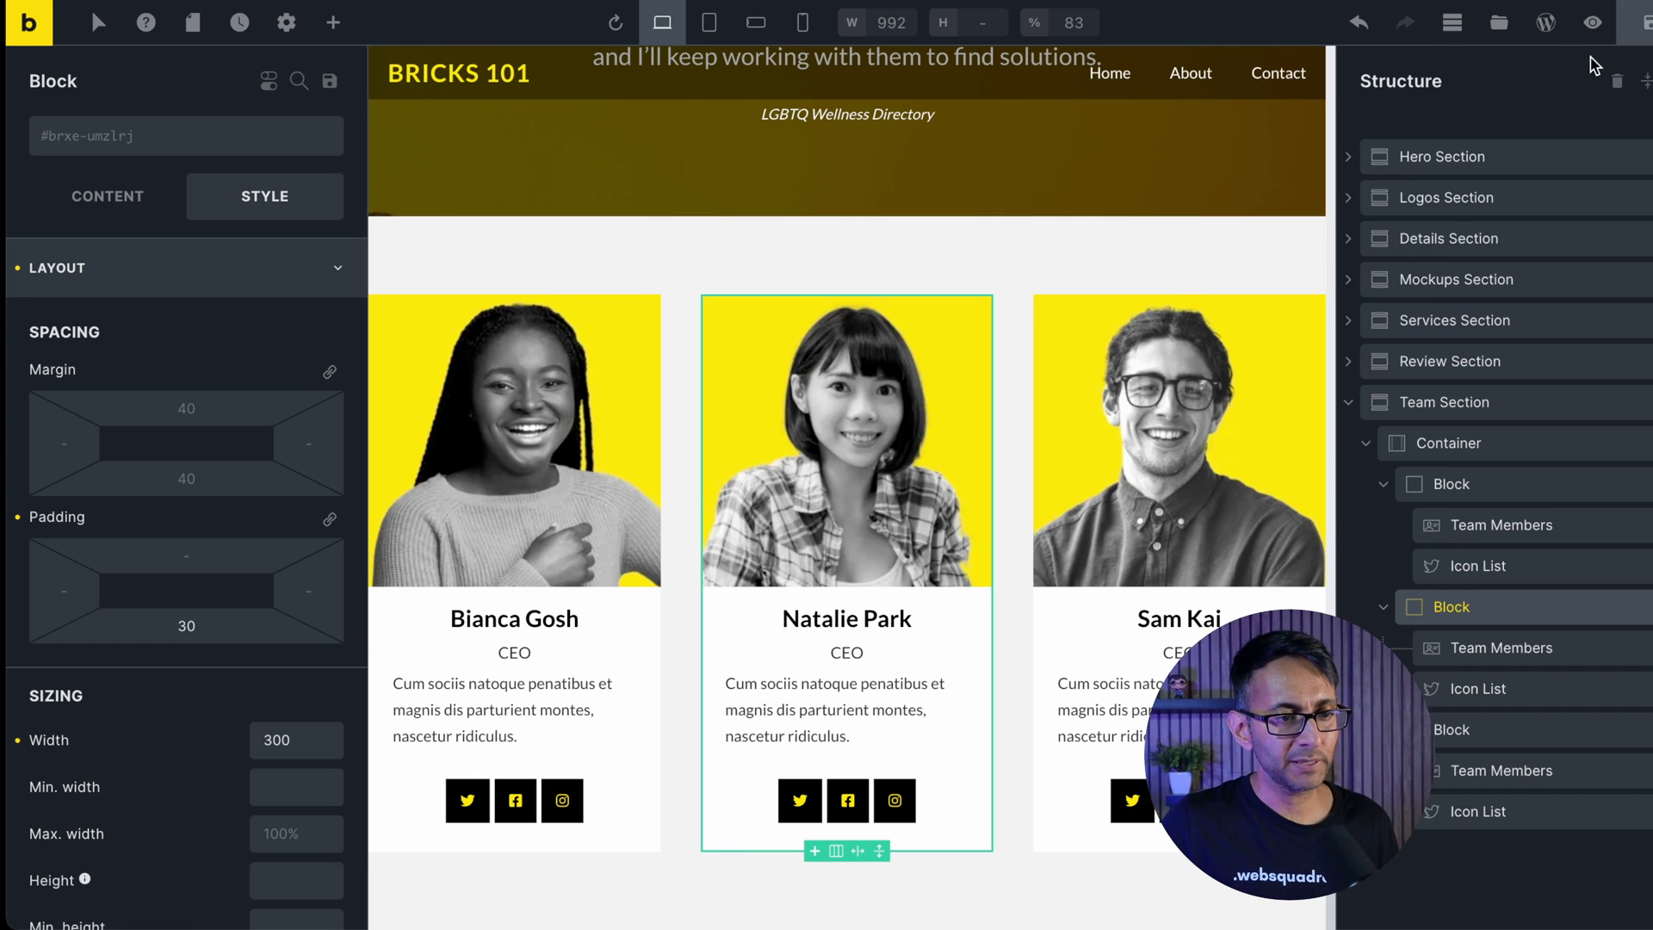
pyautogui.click(1592, 22)
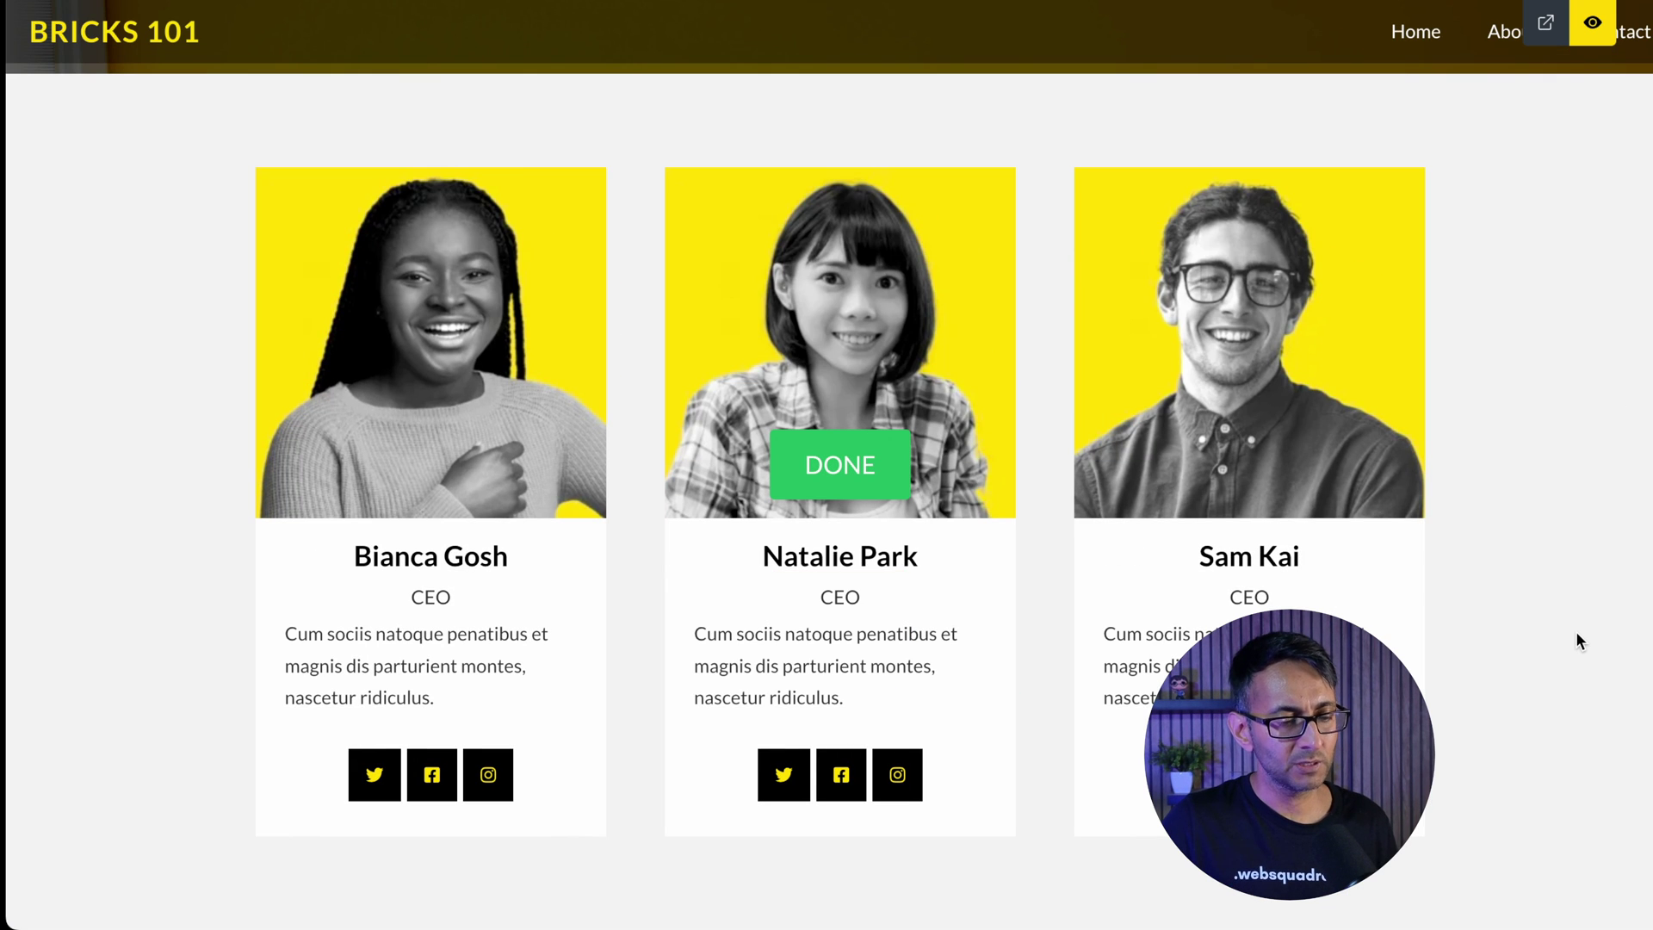